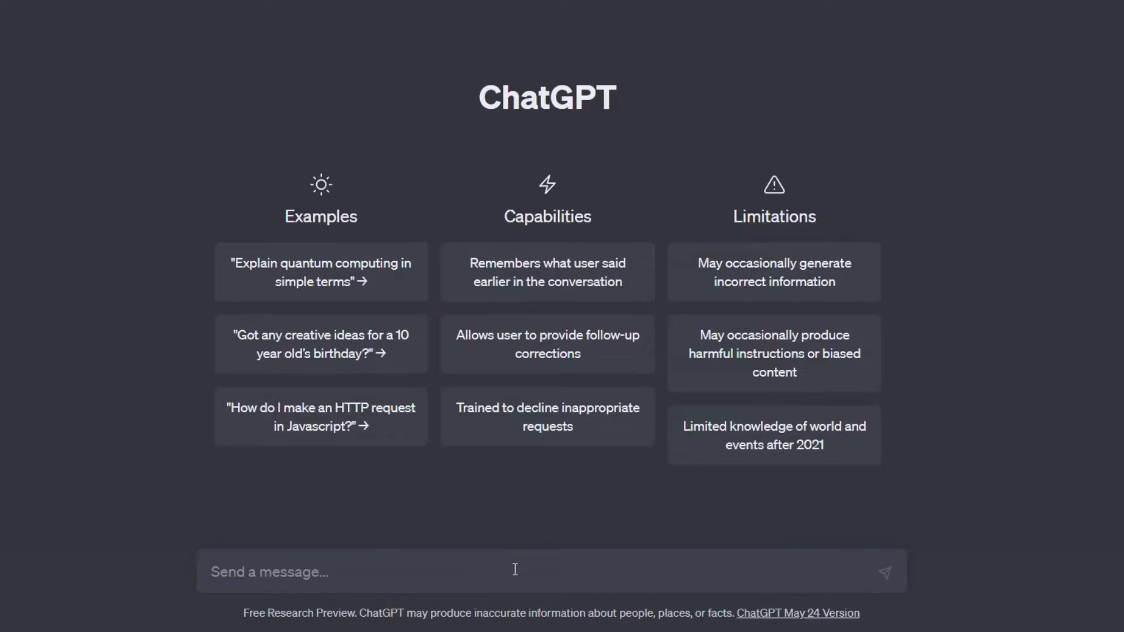
Step: Ask ChatGPT to give 50 channel ideas for a faceless YouTube channel and look through the answer
type("Gi")
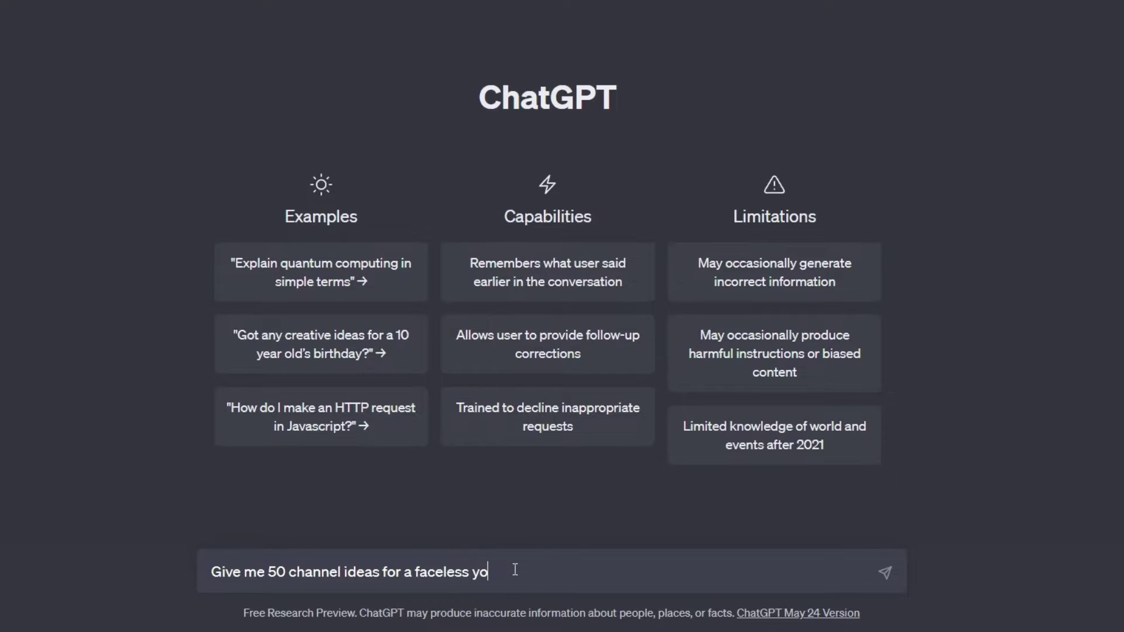
key("Return")
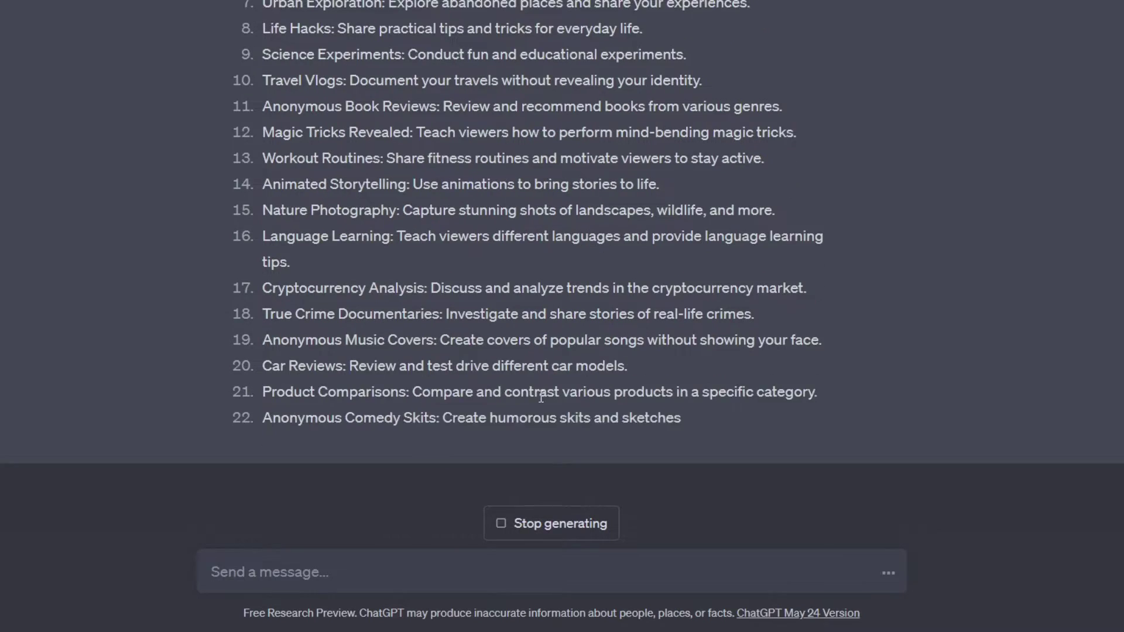
scroll(541, 398, "up", 10)
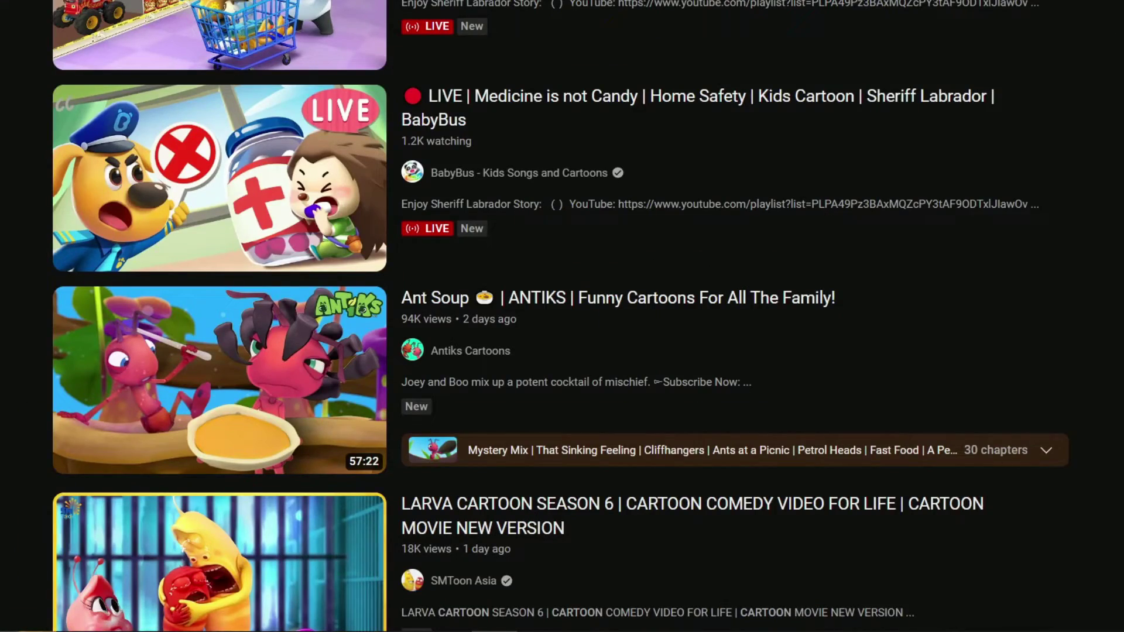
Step: Switch to YouTube and start creating a new channel, opening its name for entry
left_click(1098, 1)
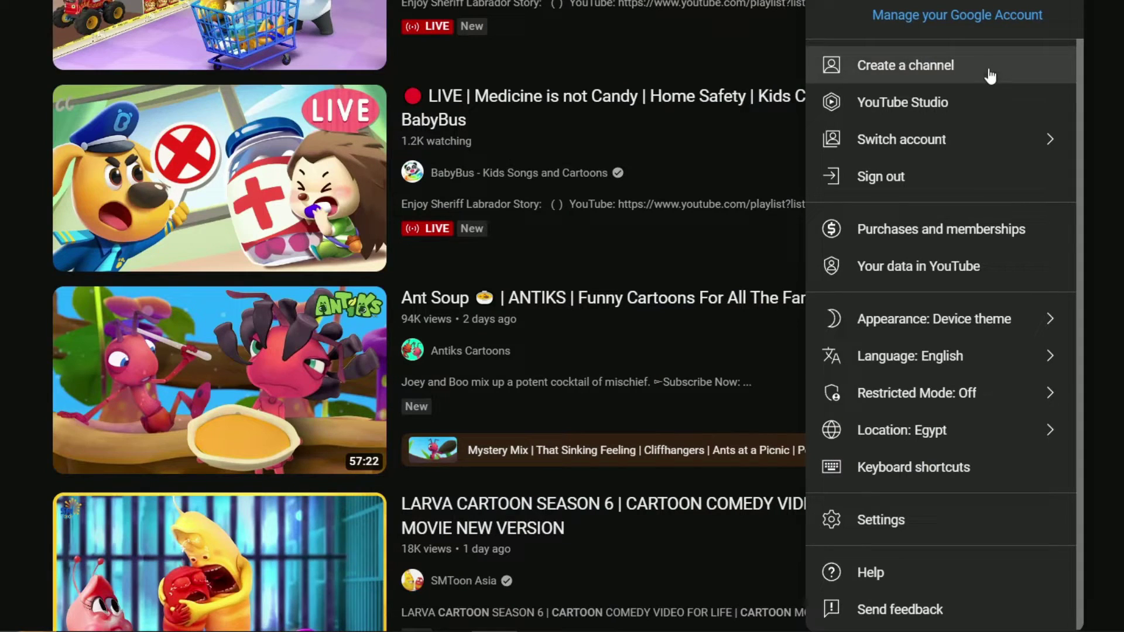
left_click(931, 72)
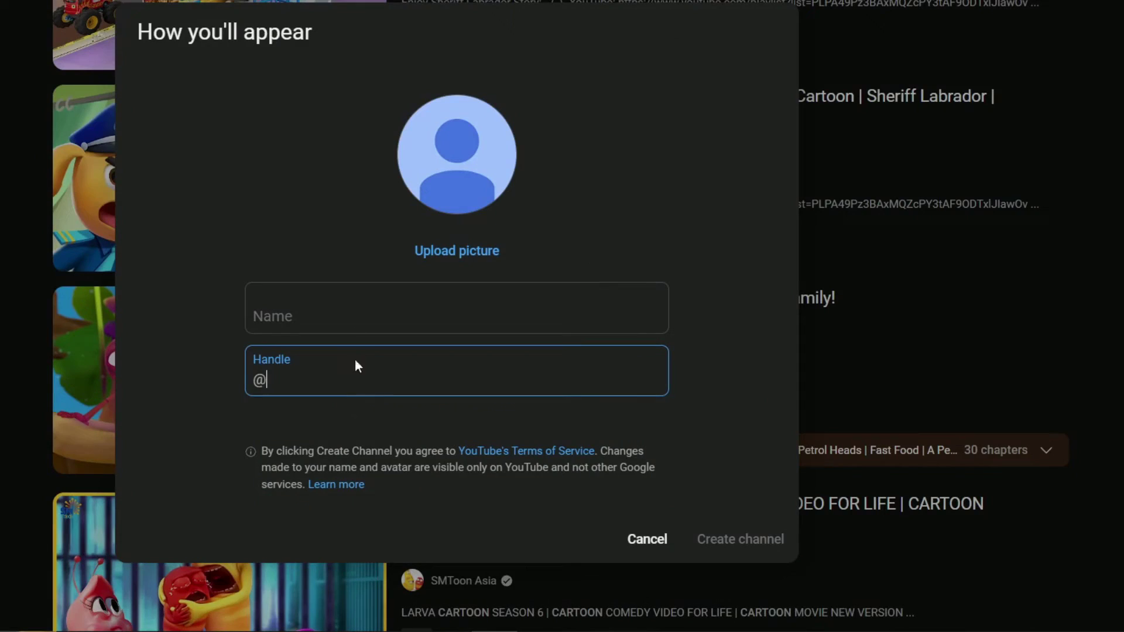
left_click(359, 309)
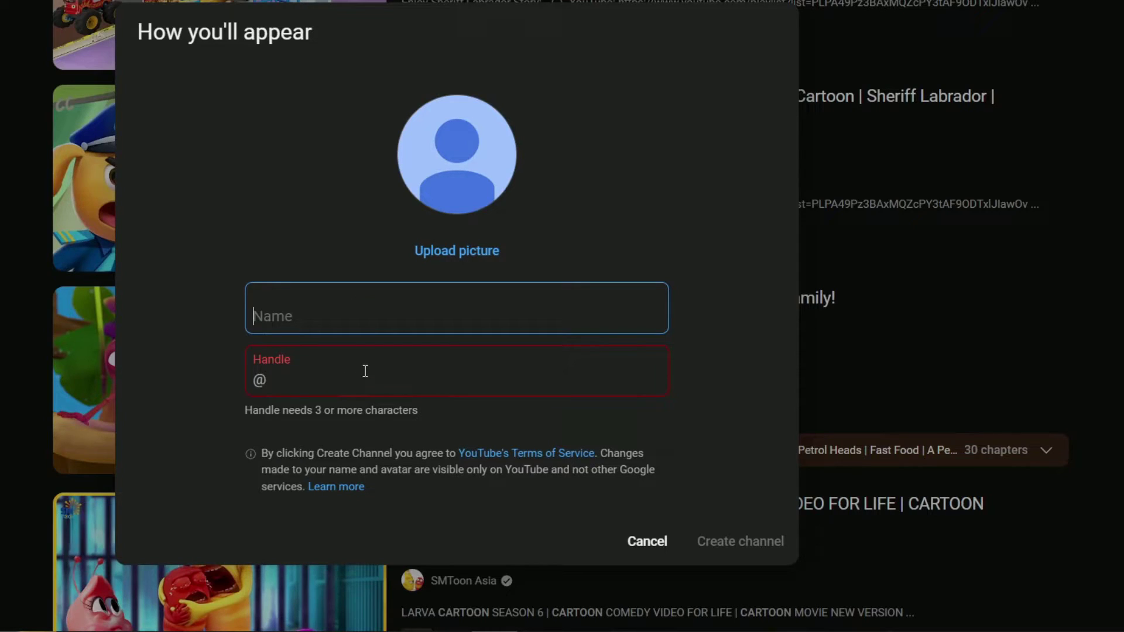
Step: Switch to ChatGPT and send the request "Write me 10 name ideas for a channel about history"
type("Write me 10 name ideas for a cha")
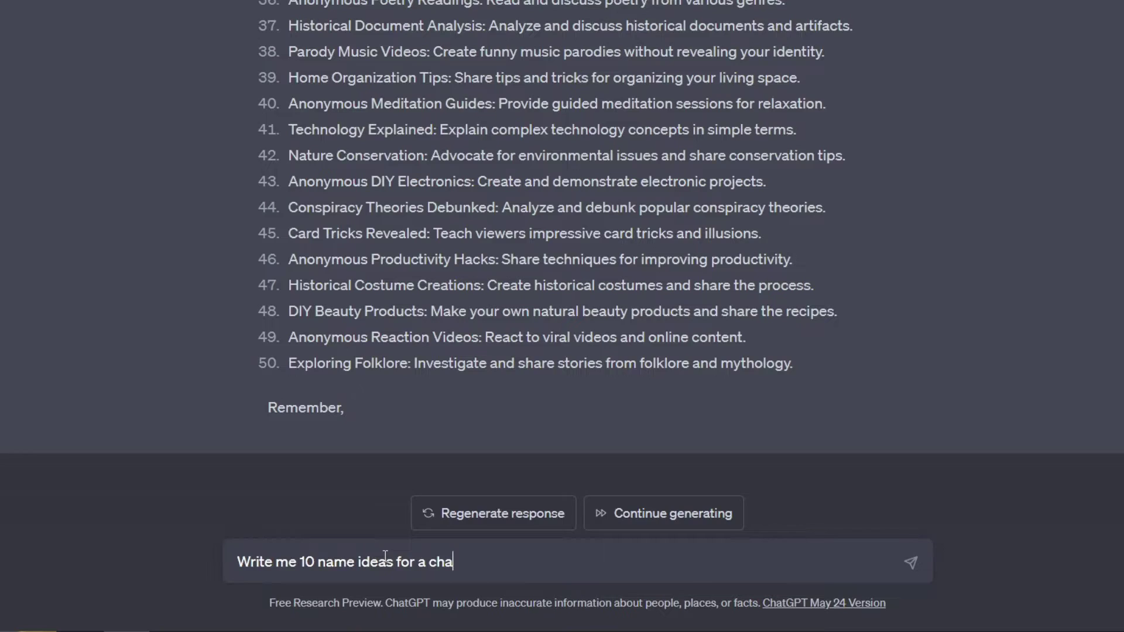
type("nnel about histor")
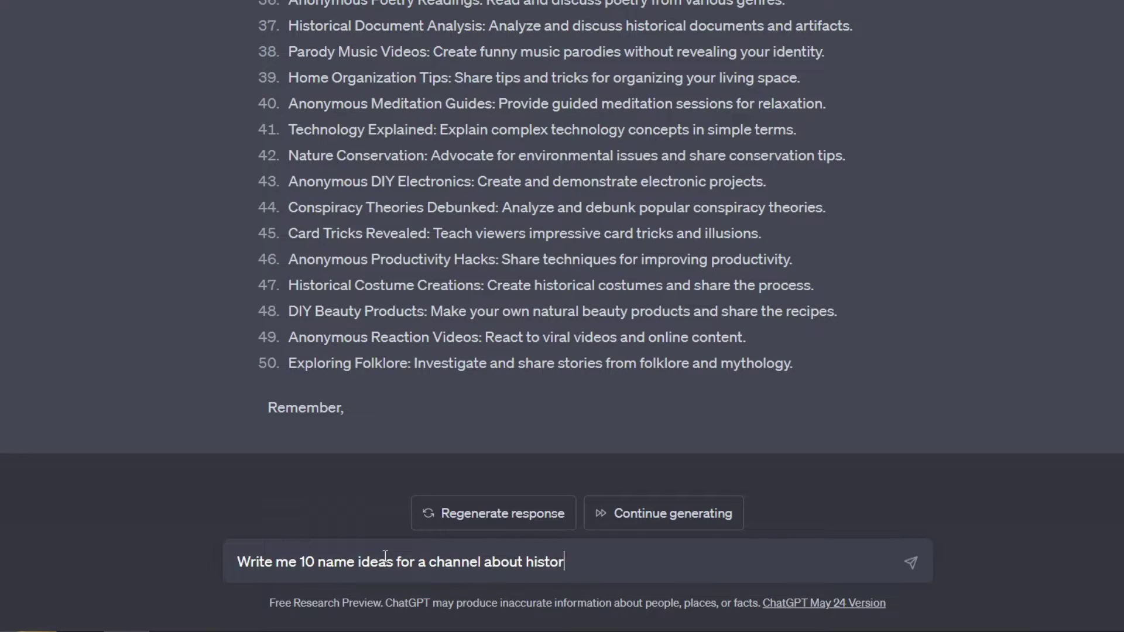
type("y")
key("Return")
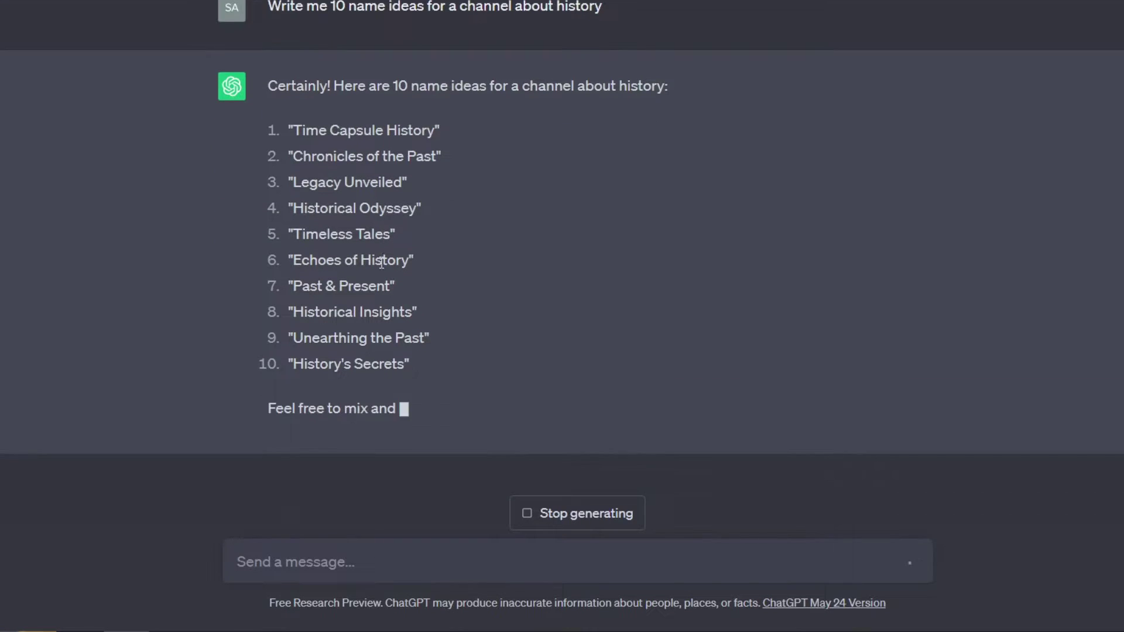
Step: Copy the suggested name "Chronicles of the Past" from the list and use it as the new YouTube channel's name
scroll(410, 275, "up", 2)
left_click_drag(437, 250, 314, 250)
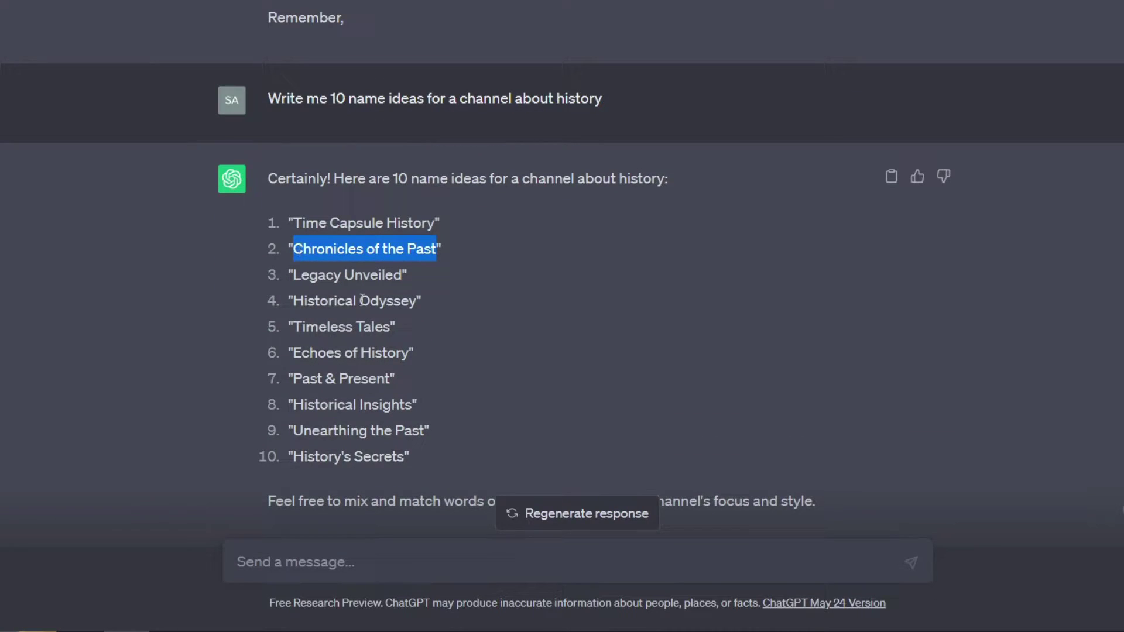
left_click_drag(395, 329, 291, 332)
left_click(311, 347)
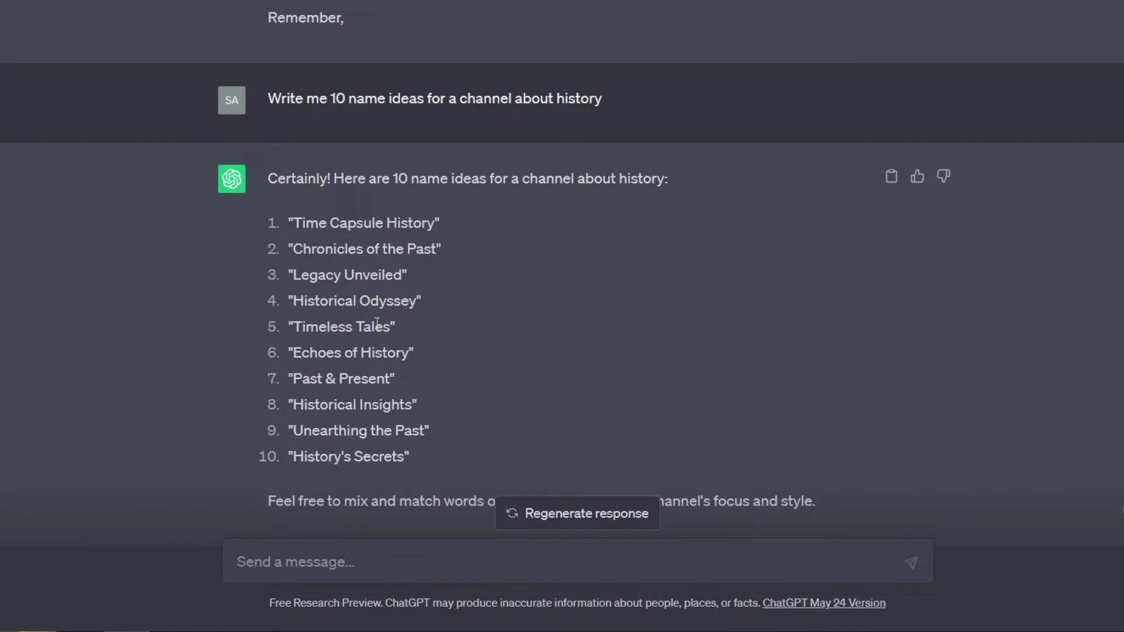
left_click_drag(438, 250, 303, 248)
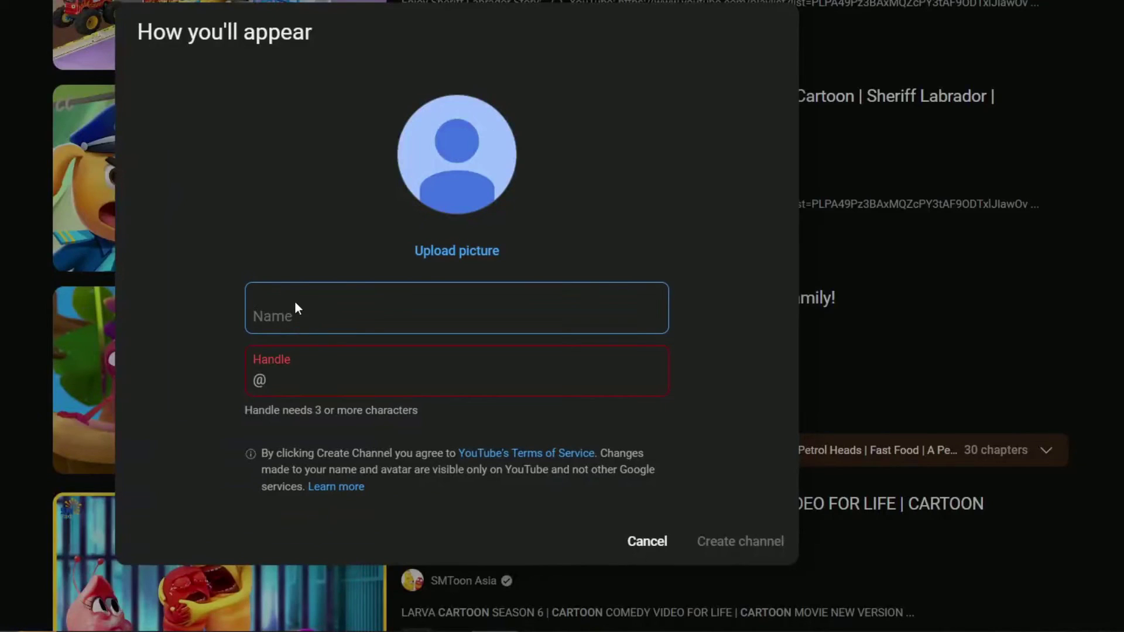
type("Chronicles of the Past")
Step: Enter the channel name as the handle and remove its spaces so it reads ChroniclesofthePast
left_click(332, 376)
type("Chronicles of the Past")
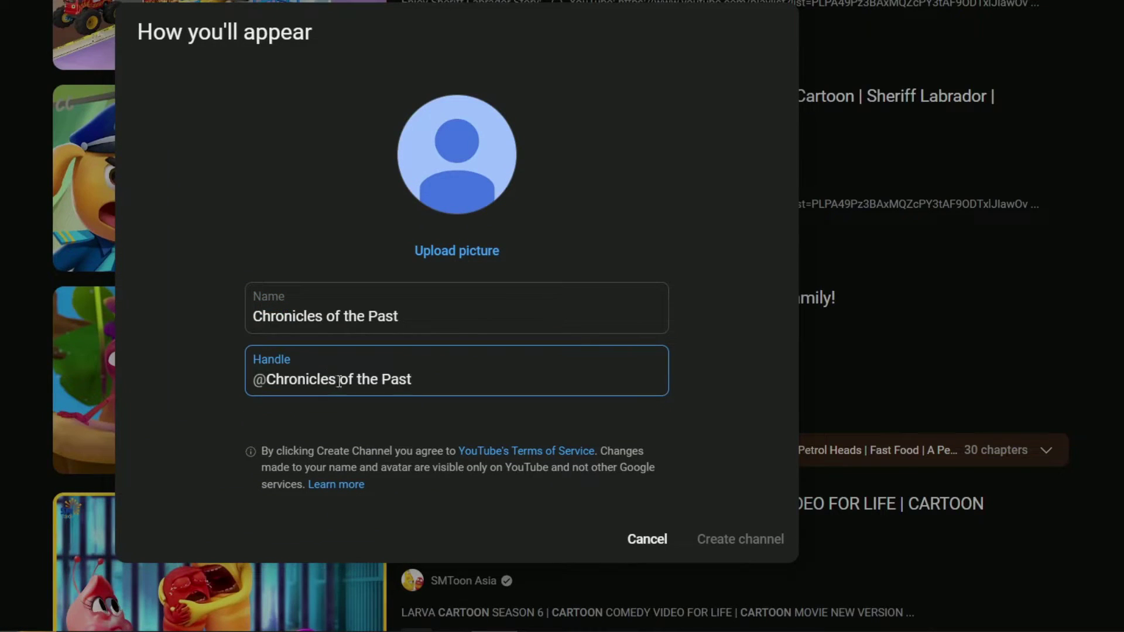
left_click(339, 380)
key("BackSpace")
left_click(353, 382)
key("BackSpace")
left_click(735, 300)
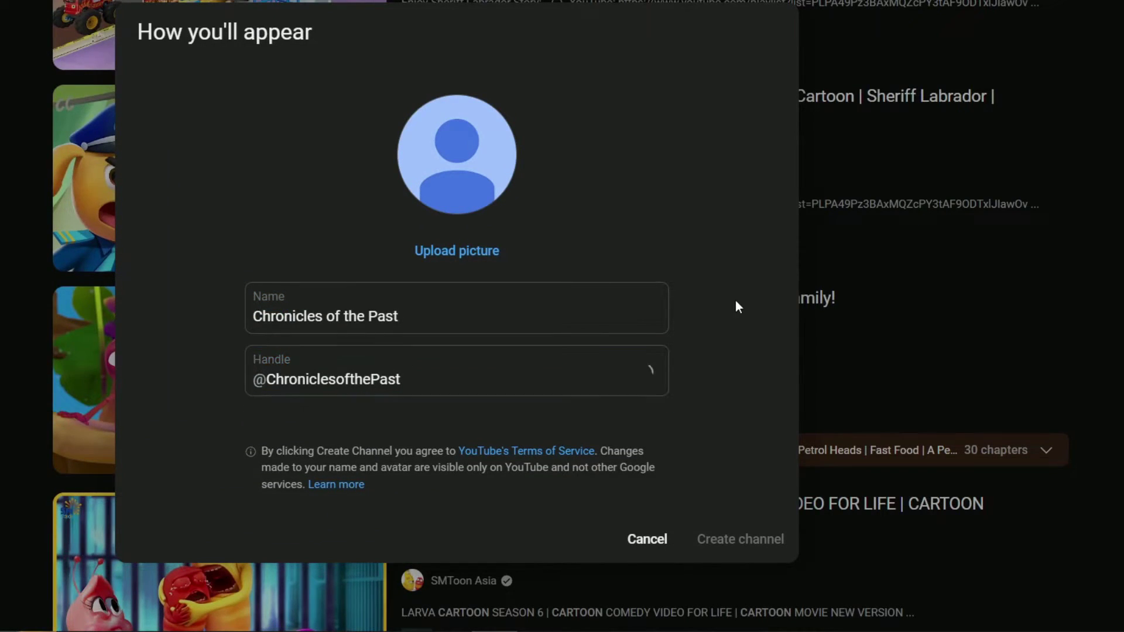
Step: Append 1122 to the handle, making it ChroniclesofthePast1122, and create the channel
left_click(413, 383)
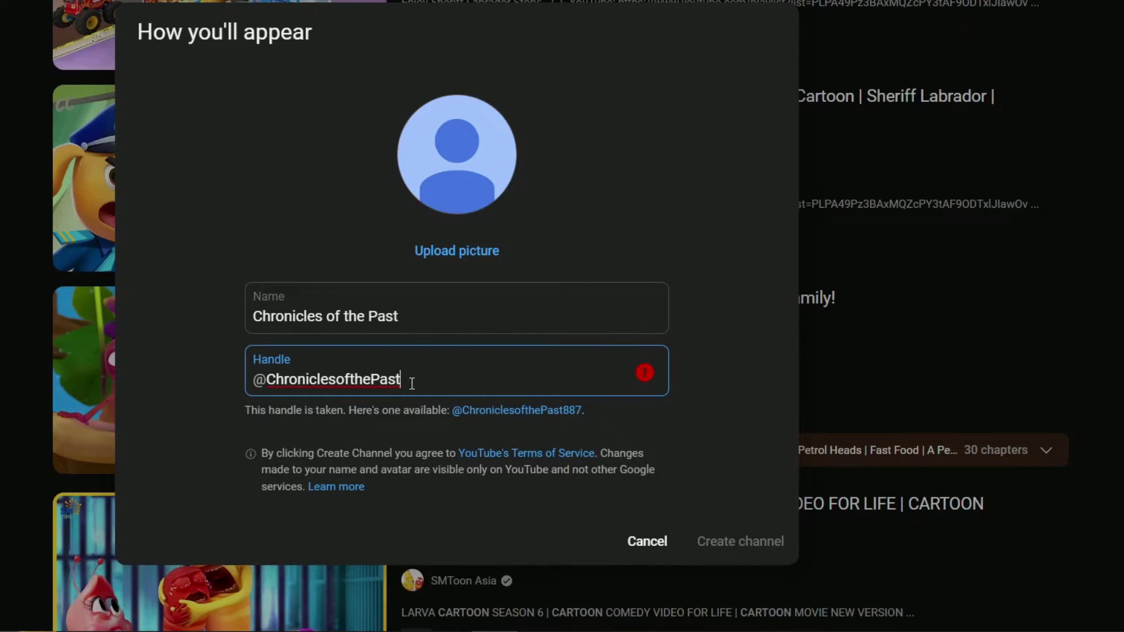
type("1122")
left_click(697, 358)
left_click(741, 539)
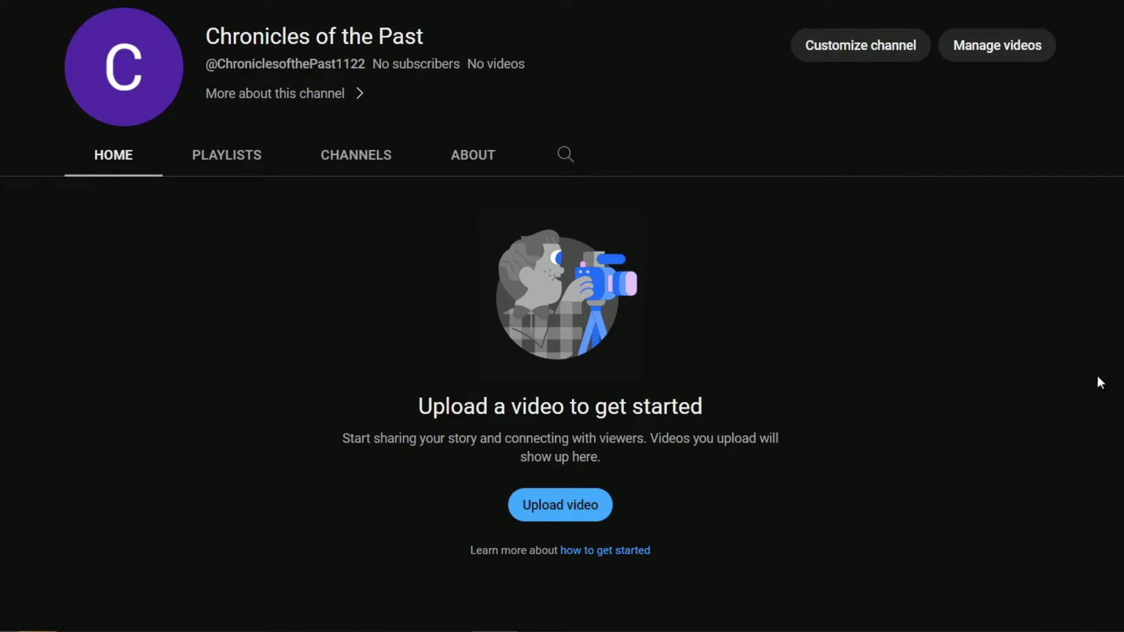
Step: Open the new channel's basic info for customization and check its name and handle
left_click(861, 45)
left_click(378, 128)
left_click_drag(348, 258, 174, 264)
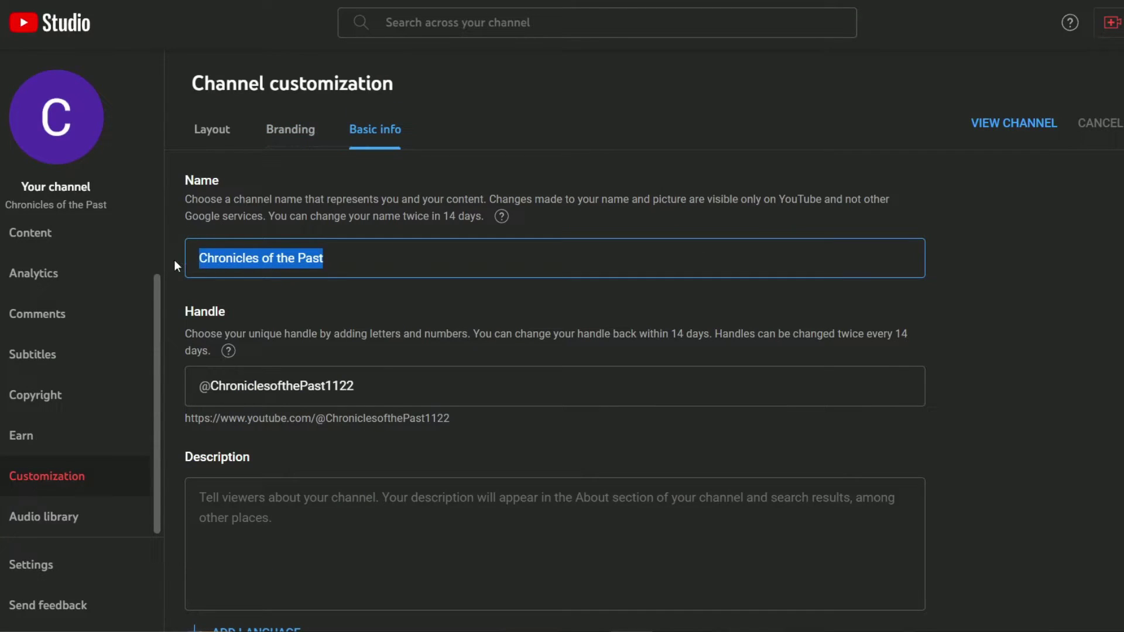
left_click(346, 302)
left_click_drag(329, 389, 219, 389)
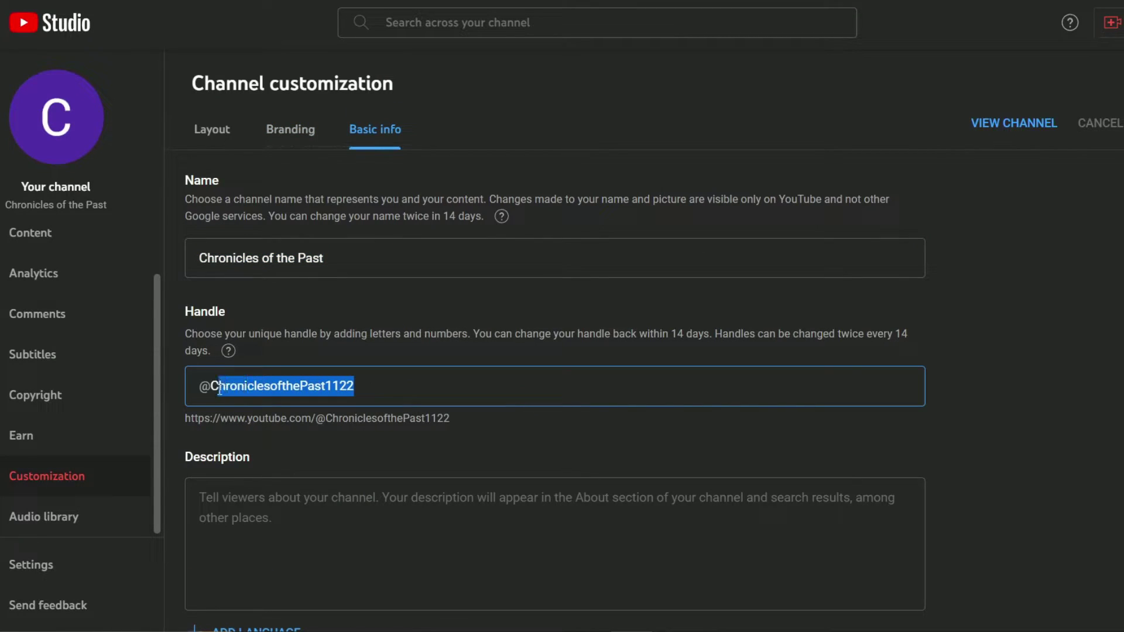
left_click_drag(360, 389, 333, 390)
Step: Ask ChatGPT for a history YouTube channel description that doesn't exceed 1000 characters long
left_click(317, 539)
scroll(439, 449, "down", 2)
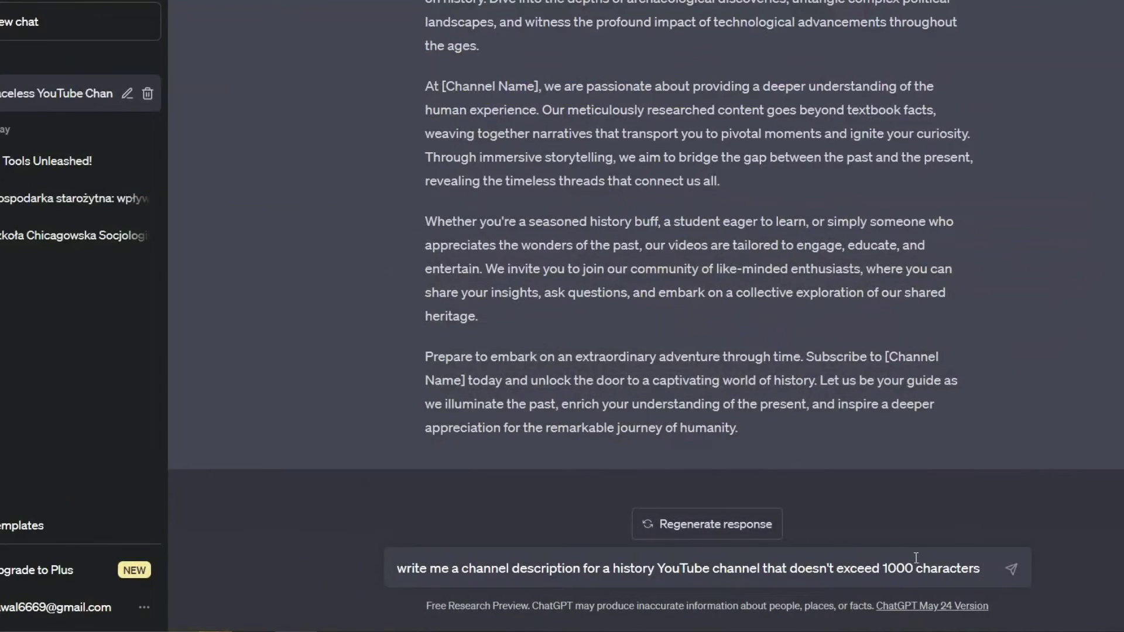
type("g (")
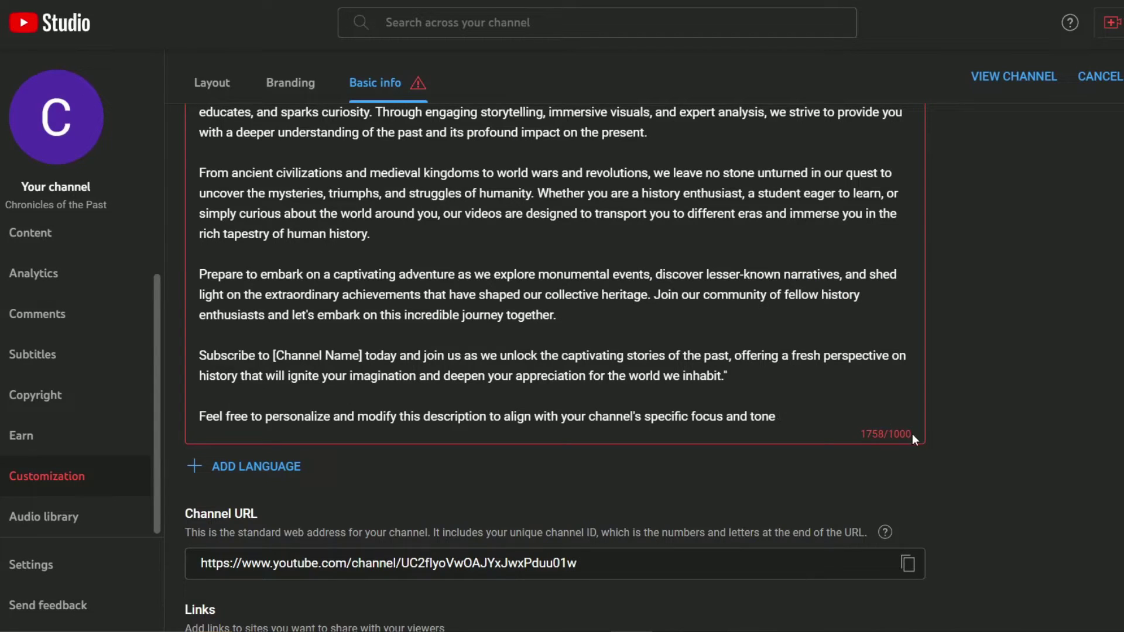
scroll(912, 434, "down", 1)
Step: Copy the newest short description from ChatGPT and replace the channel's whole description with it in YouTube Studio
left_click_drag(912, 434, 202, 442)
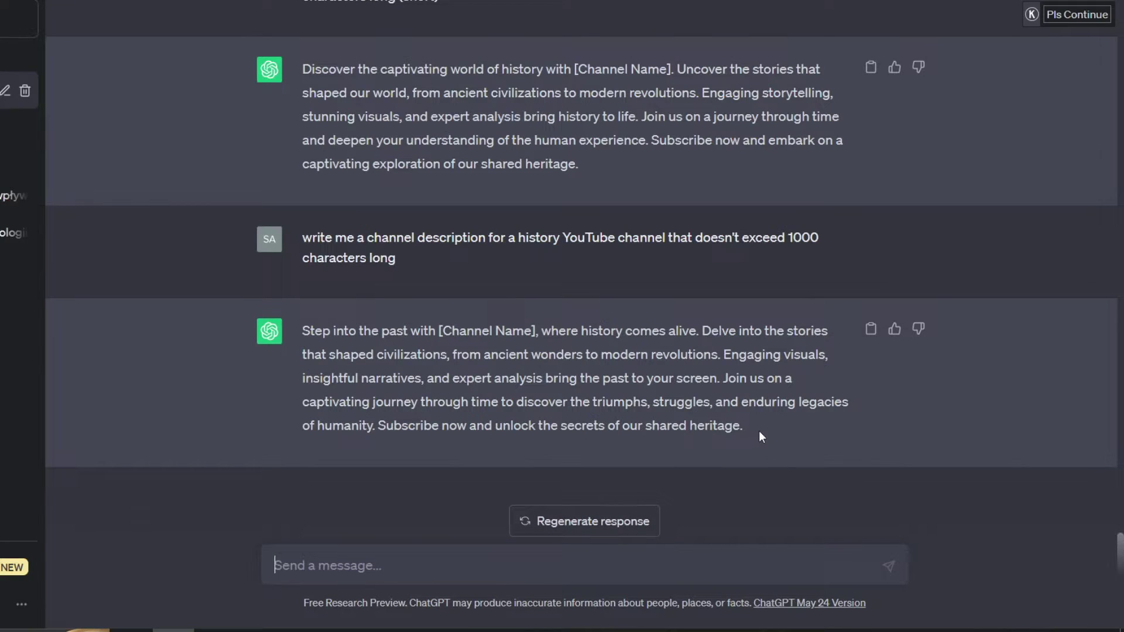
left_click_drag(758, 430, 303, 330)
key("ctrl+c")
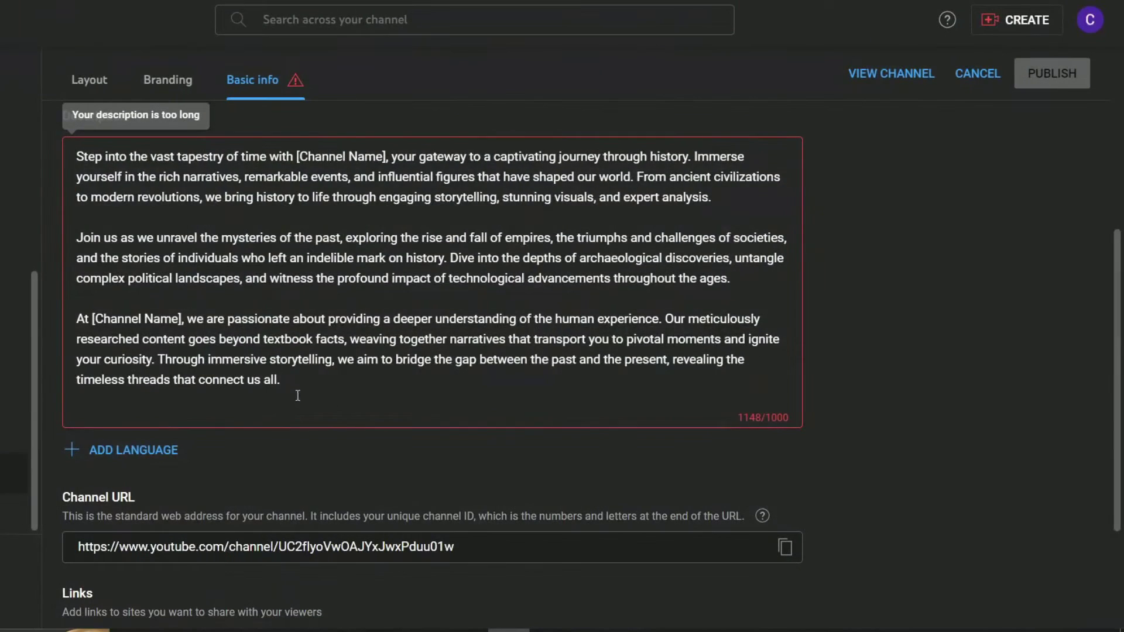
key("ctrl+a")
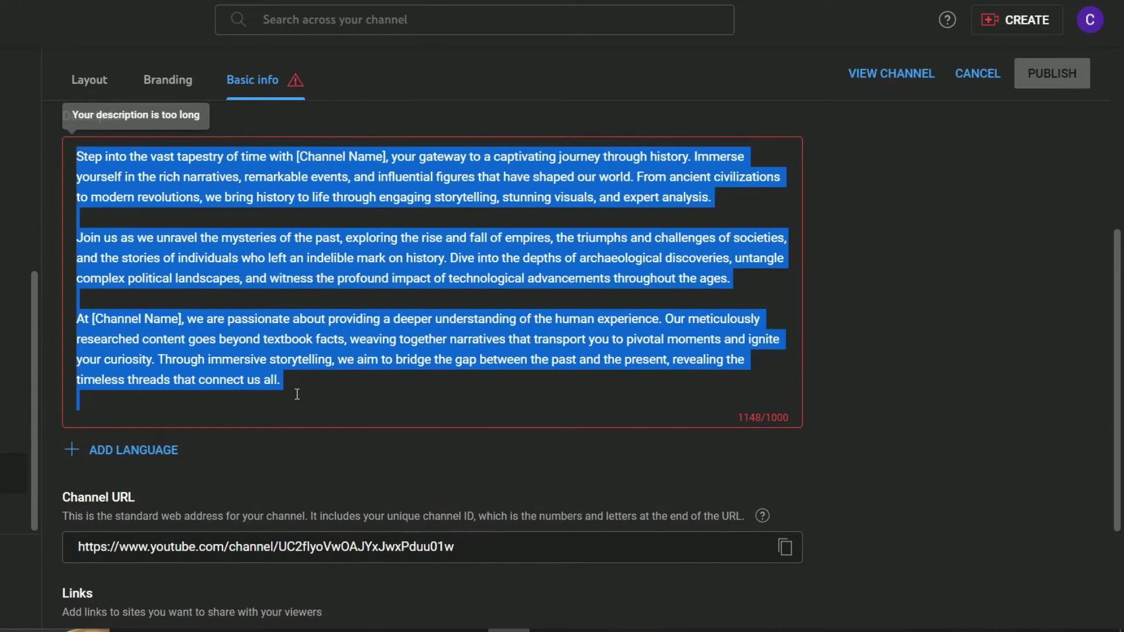
key("BackSpace")
key("ctrl+v")
Step: Replace the [Channel Name] placeholder in the description with the copied channel name "Chronicles of the Past"
scroll(279, 412, "up", 2)
left_click_drag(212, 256, 53, 260)
key("ctrl+c")
left_click(293, 495)
key("shift+Left")
key("shift+Left")
key("shift+Left")
left_click_drag(304, 496, 205, 495)
right_click(221, 493)
left_click(307, 304)
Step: Publish the updated basic info and open the channel's Branding settings for the picture and banner image
scroll(366, 451, "down", 5)
scroll(795, 352, "up", 6)
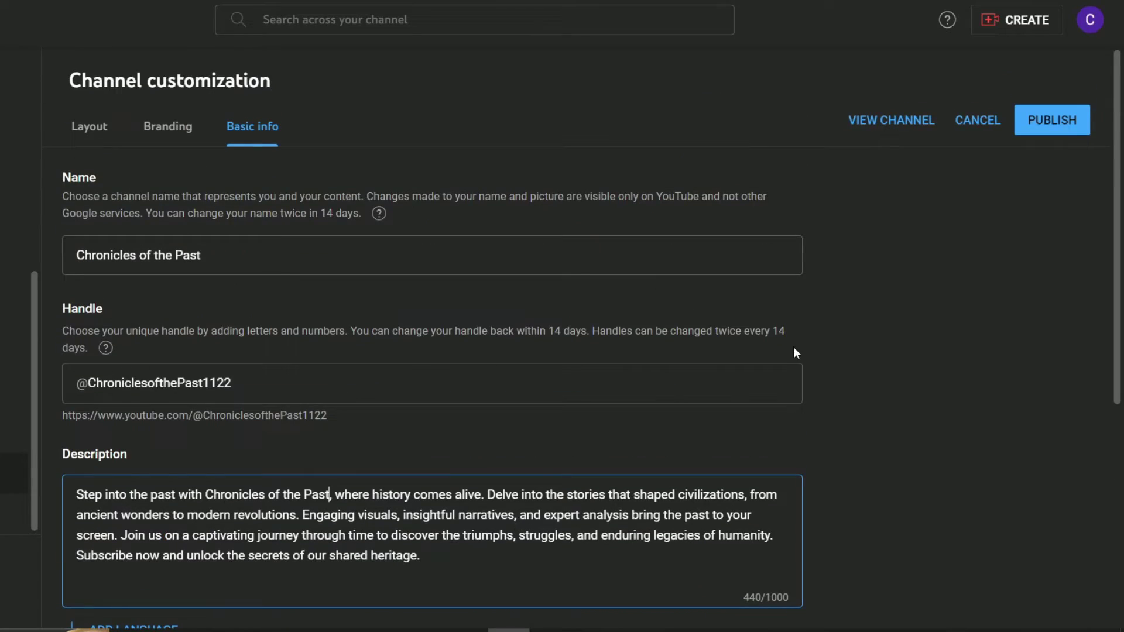
left_click(1064, 130)
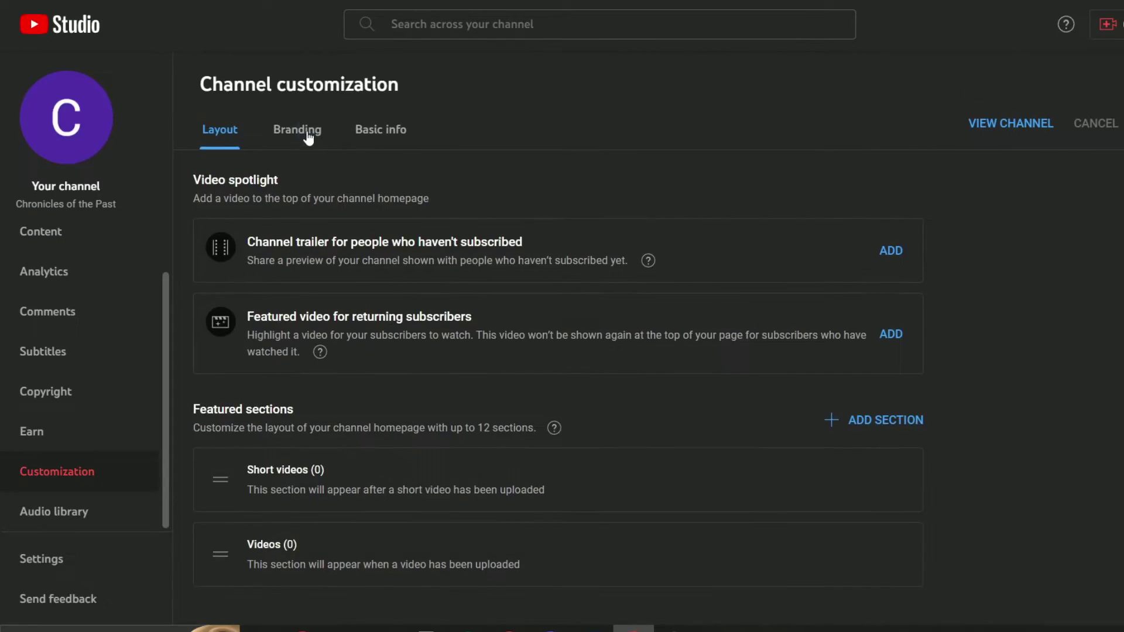
left_click(168, 126)
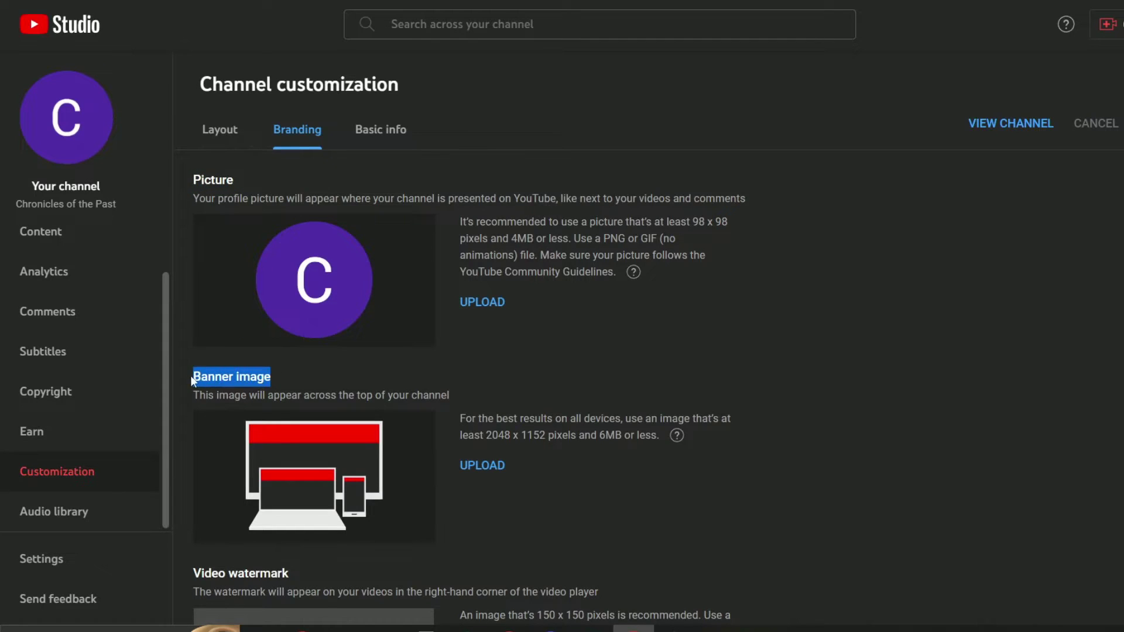
scroll(612, 394, "down", 1)
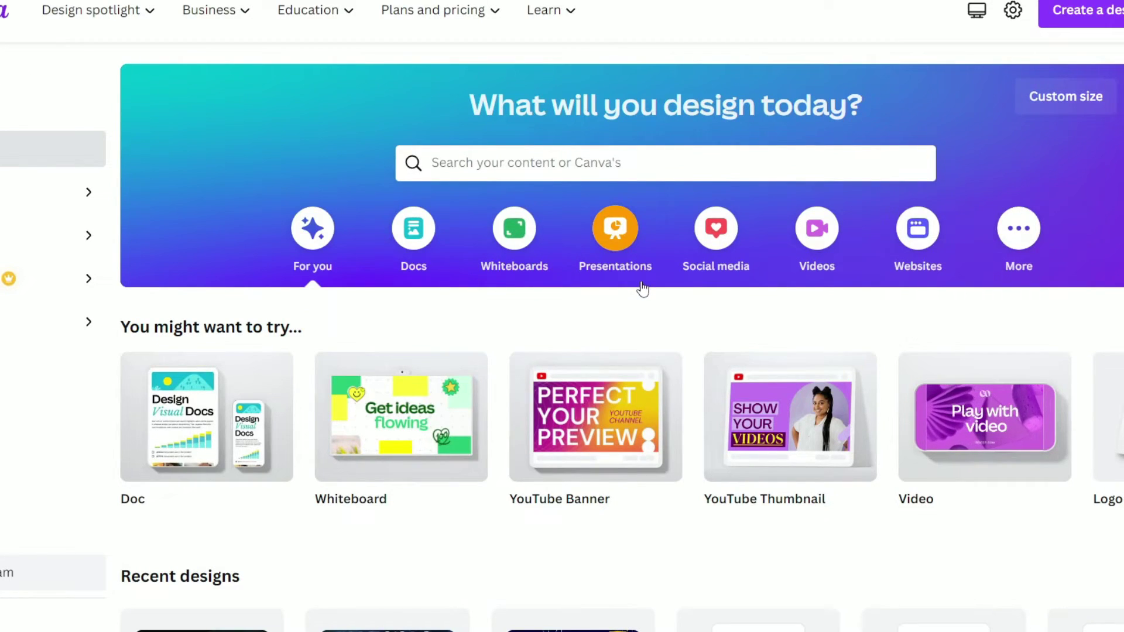
Step: Switch to Canva and search the templates for "youtube banner"
scroll(655, 321, "down", 2)
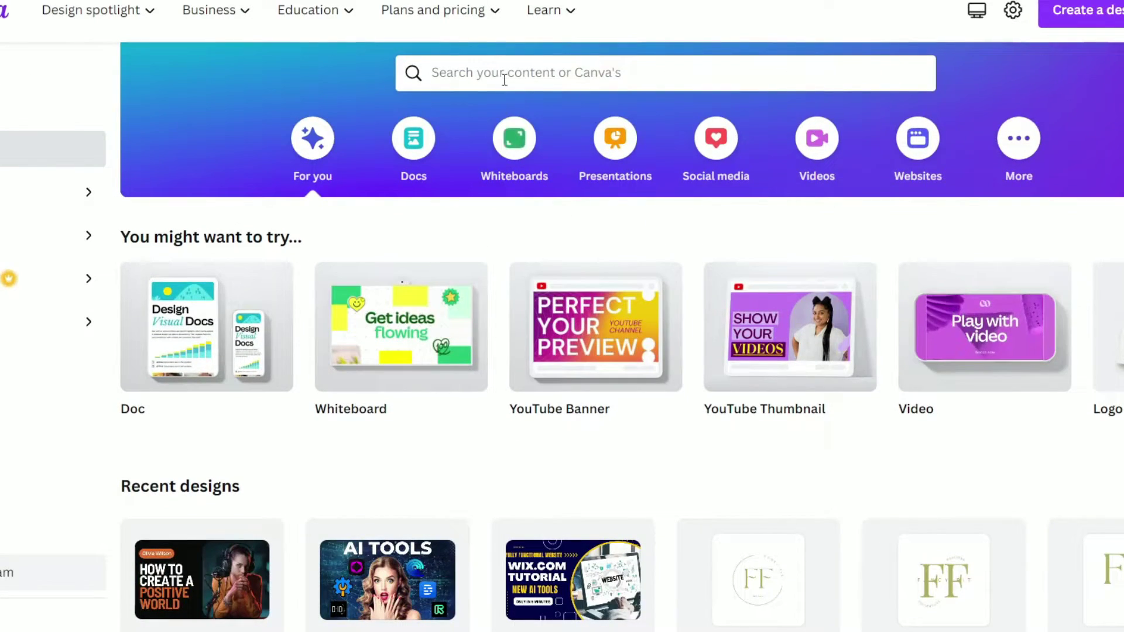
left_click(506, 74)
type("y")
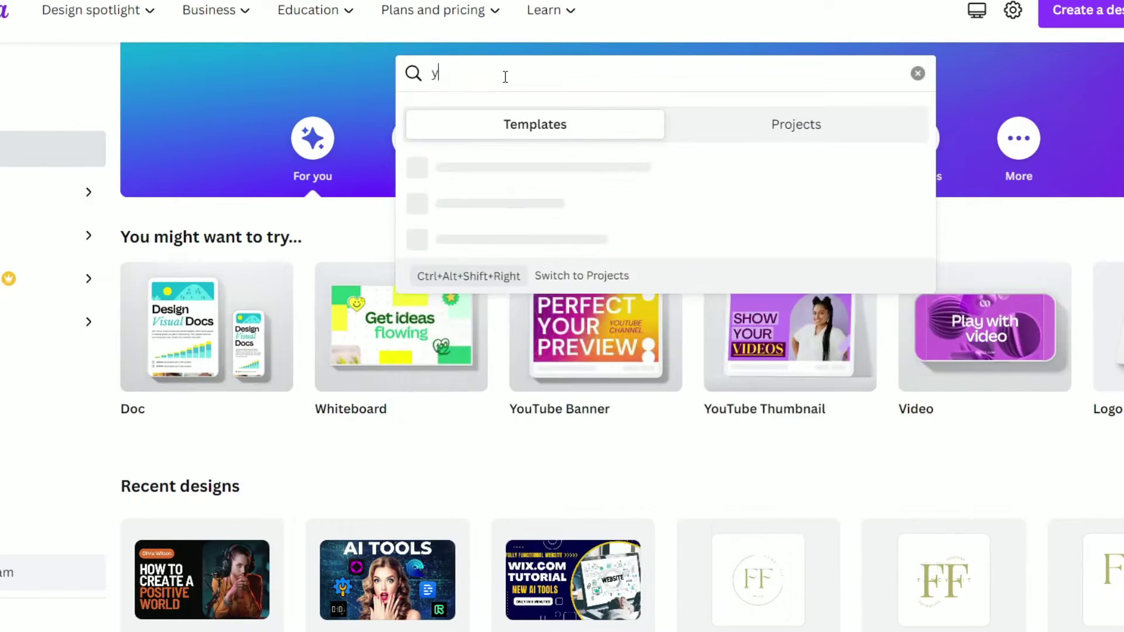
type("outube banner")
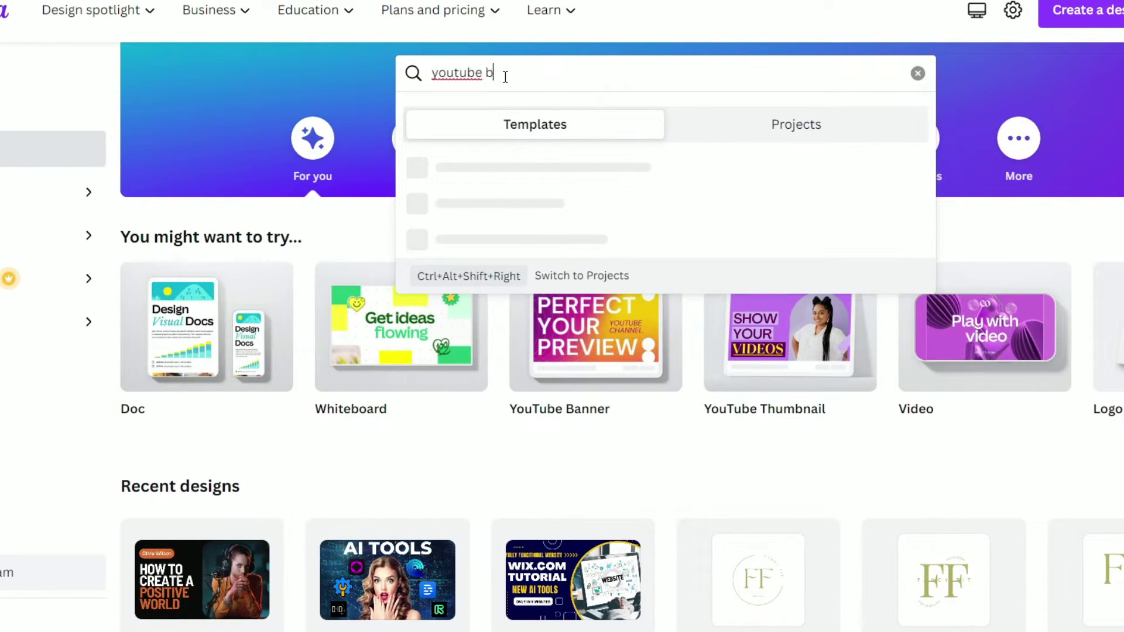
key("Return")
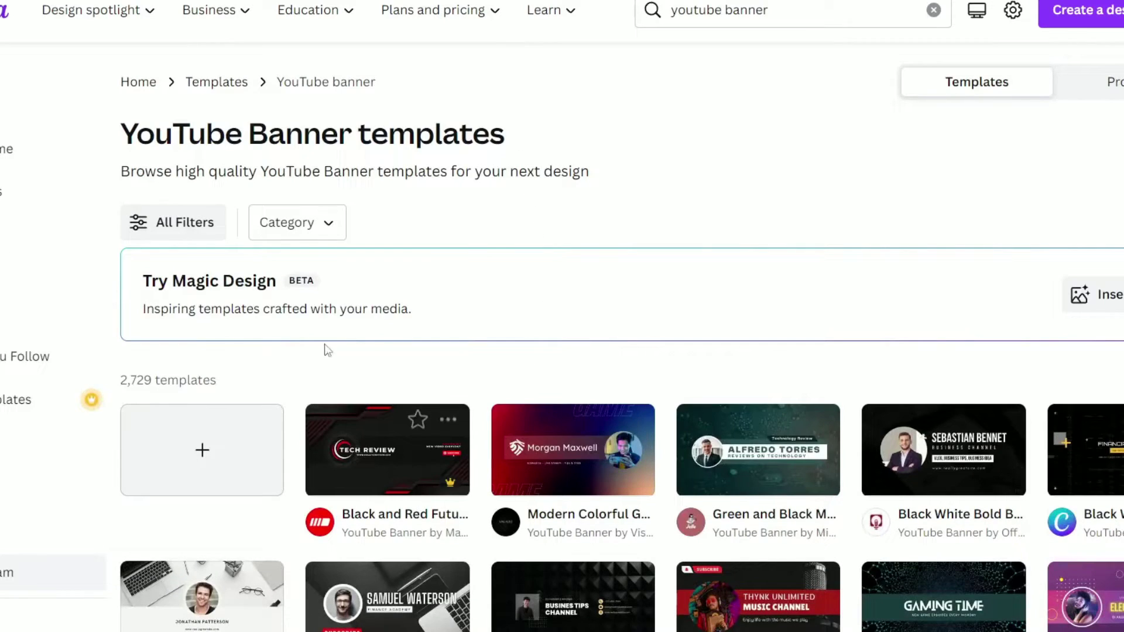
Step: Start a blank YouTube Banner design and apply the "Beigy Line Art minimalist Riddle in History" template
scroll(451, 353, "down", 3)
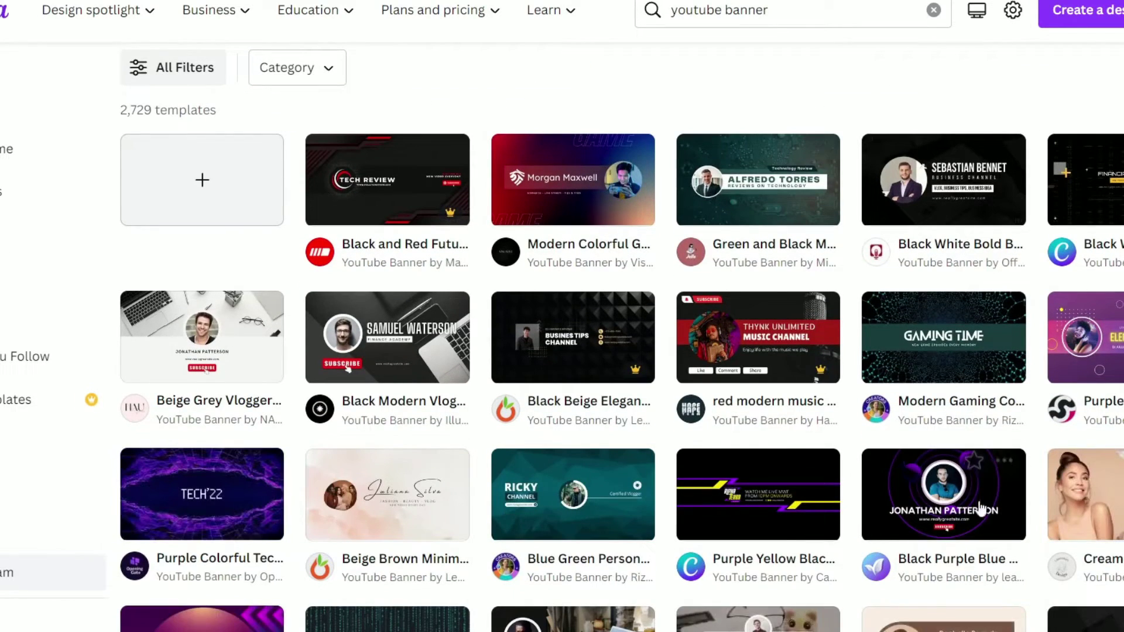
scroll(556, 386, "down", 5)
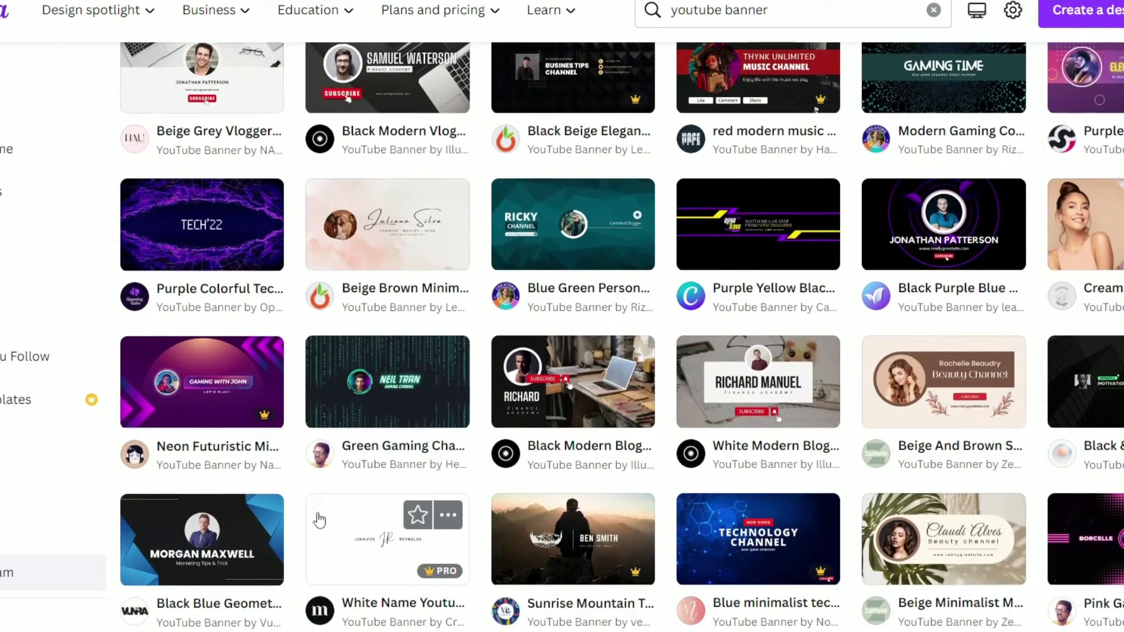
scroll(319, 520, "up", 6)
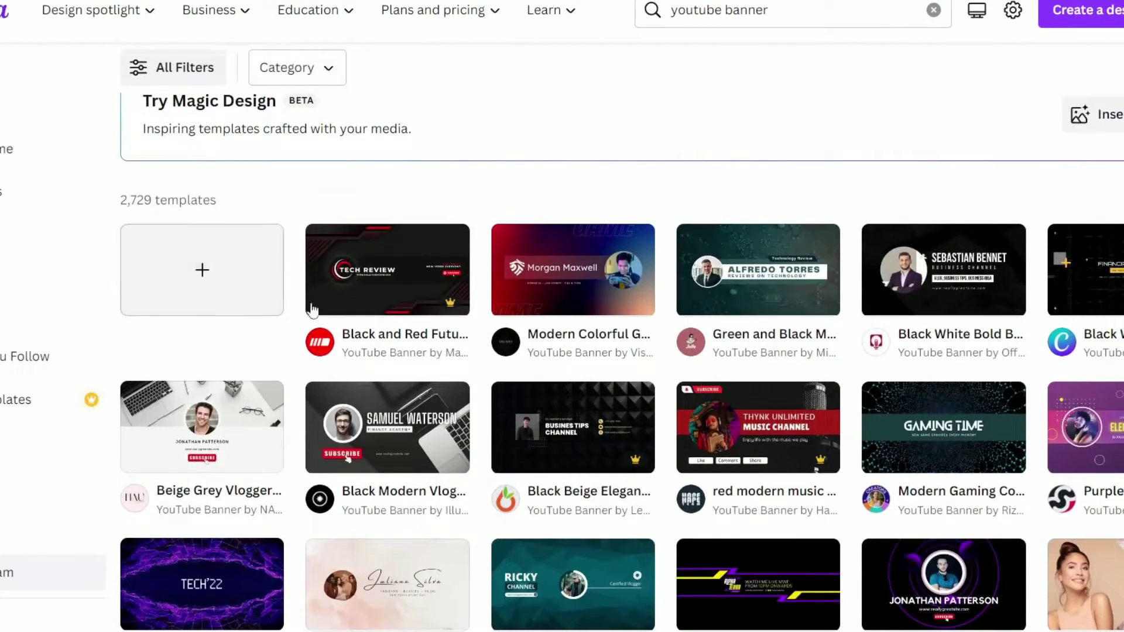
left_click(182, 280)
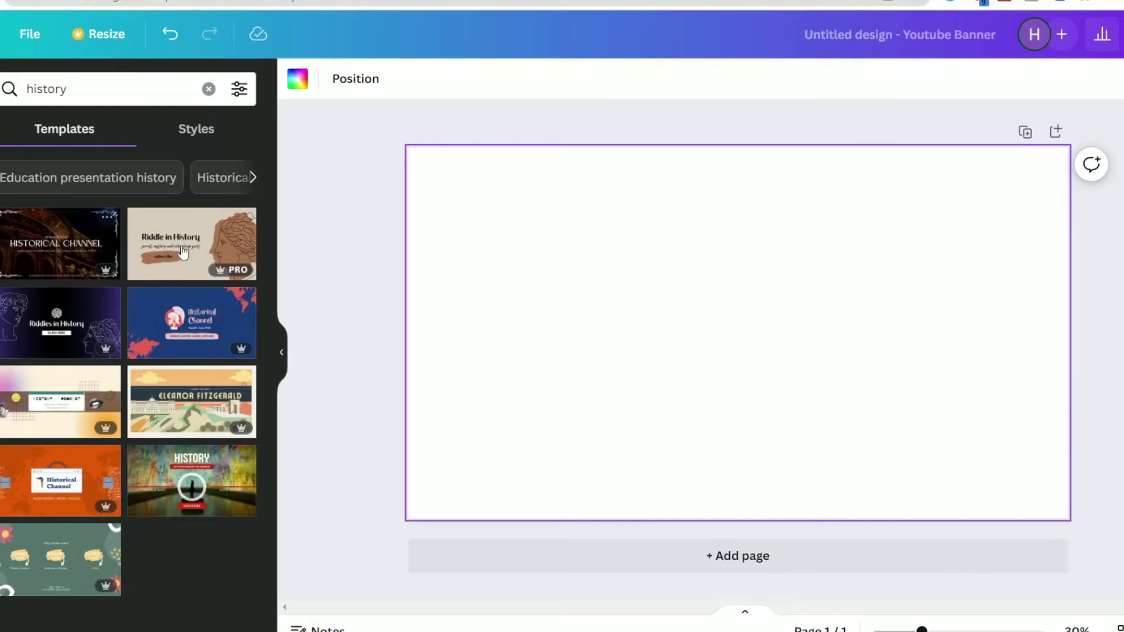
left_click(183, 252)
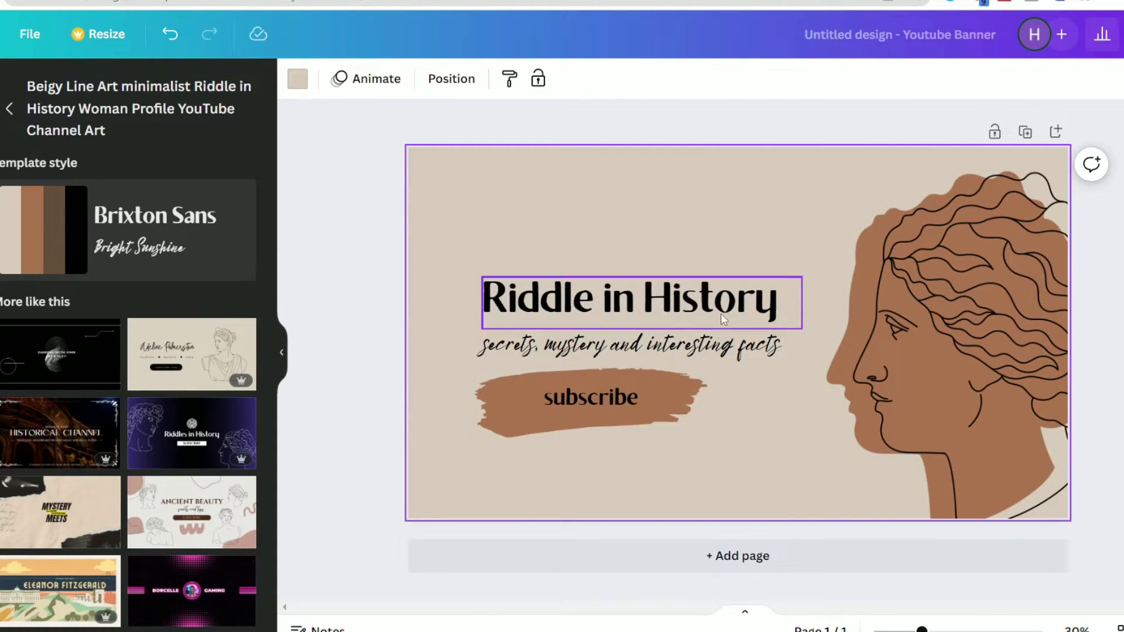
Step: Replace the banner title "Riddle in History" with "Chronicles of the Past", fit it on one line at size 120 and reposition it
double_click(636, 299)
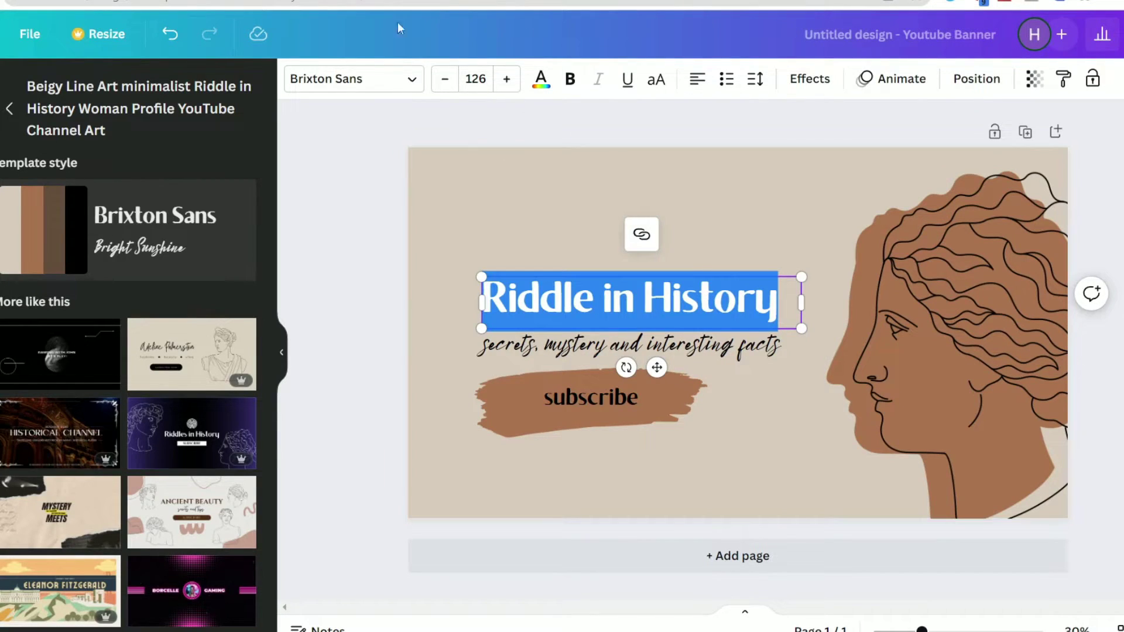
type("Chronicles of the Past")
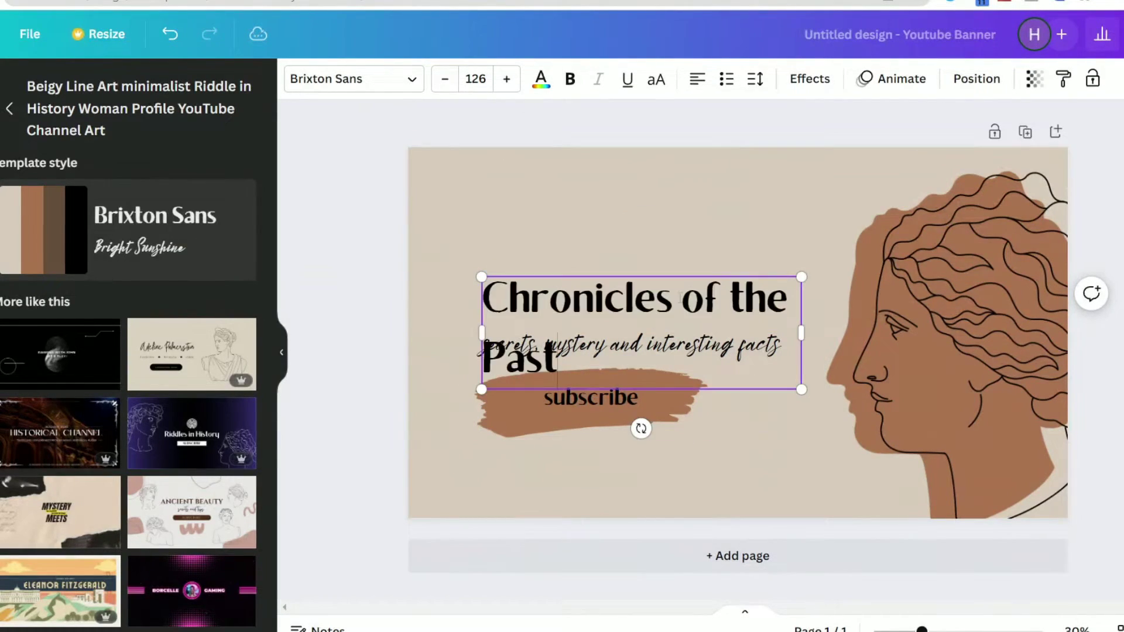
mouse_move(802, 332)
left_mouse_down()
mouse_move(889, 331)
mouse_move(814, 329)
left_mouse_up()
left_click_drag(446, 328, 464, 326)
left_click_drag(557, 303, 549, 305)
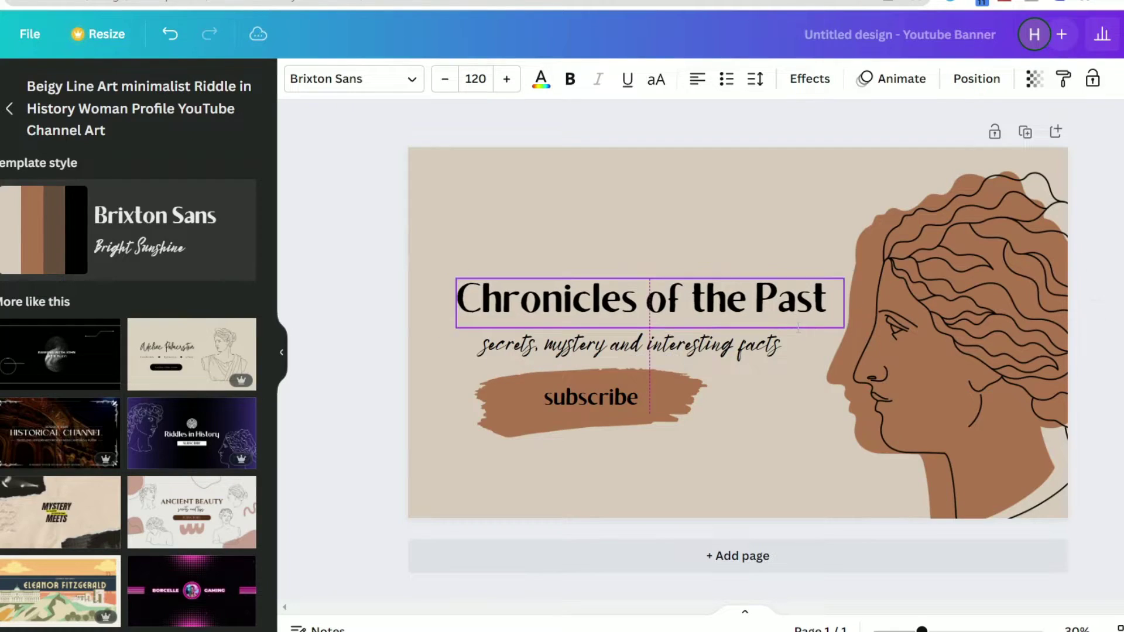
Step: Move the "secrets, mystery and interesting facts" tagline and the subscribe brush stroke slightly up beneath the title
left_click_drag(591, 348, 589, 341)
left_click_drag(615, 417, 619, 395)
left_click(1096, 328)
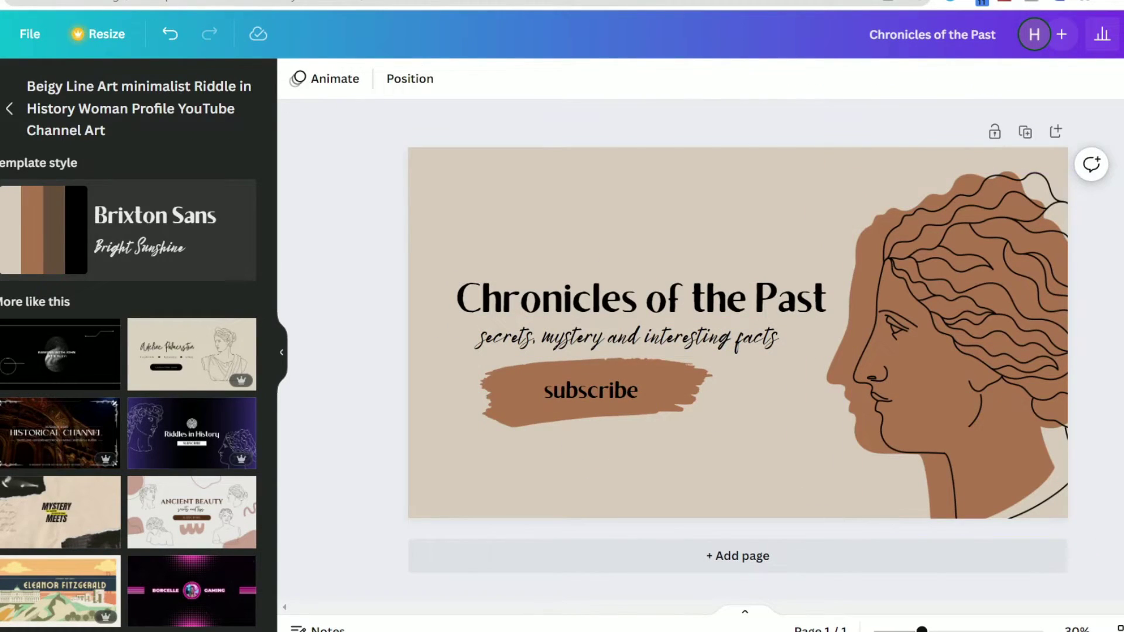
Step: Download the finished banner as a PNG at 2,560 × 1,440 px
left_click(1122, 35)
left_click(985, 469)
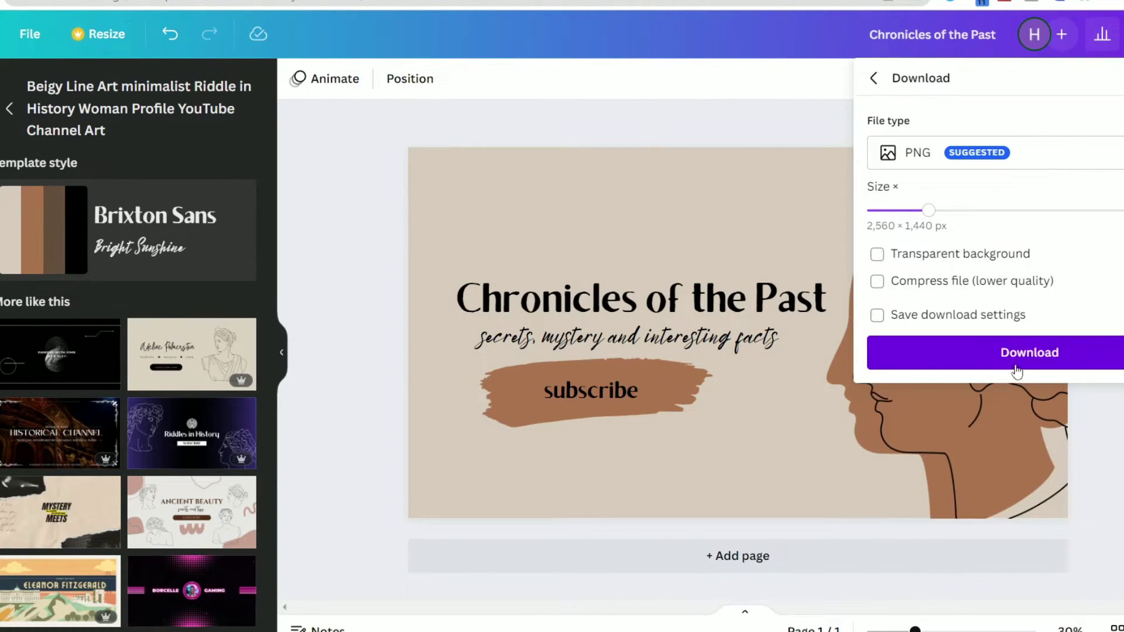
left_click(1015, 359)
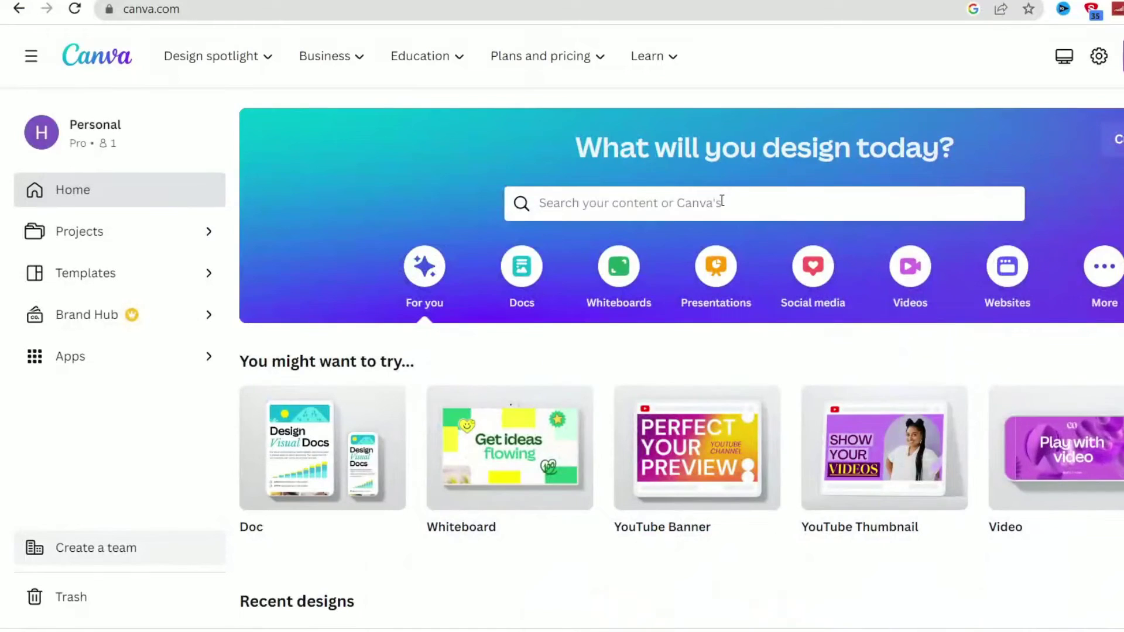
Step: Return to the Canva home page and search the templates for "youtube channel logo"
left_click(719, 203)
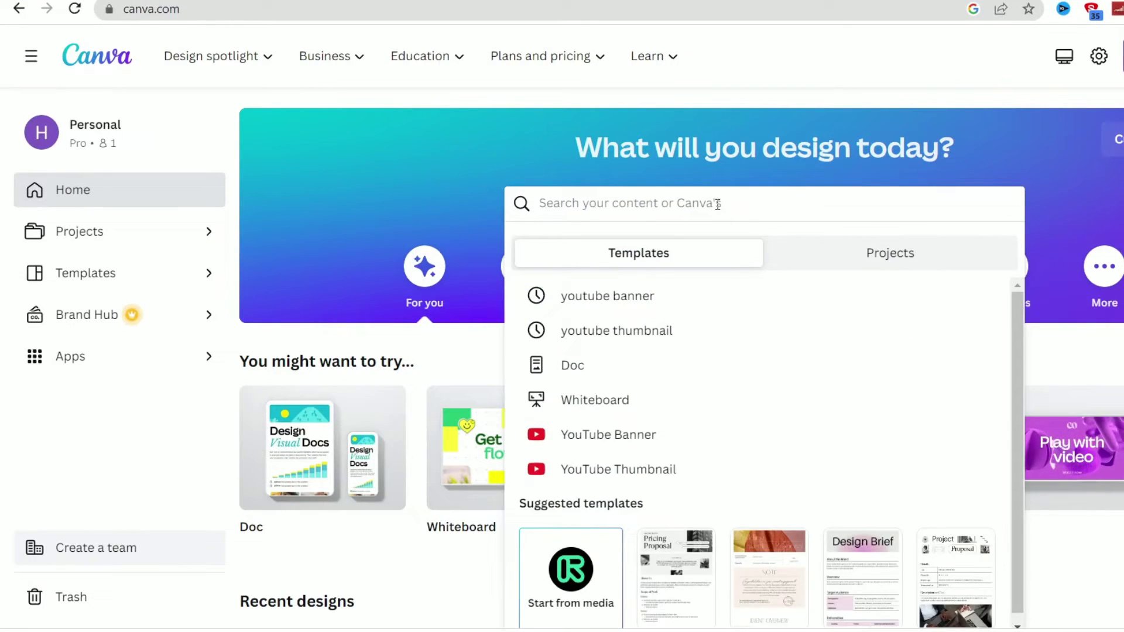
type("youtube")
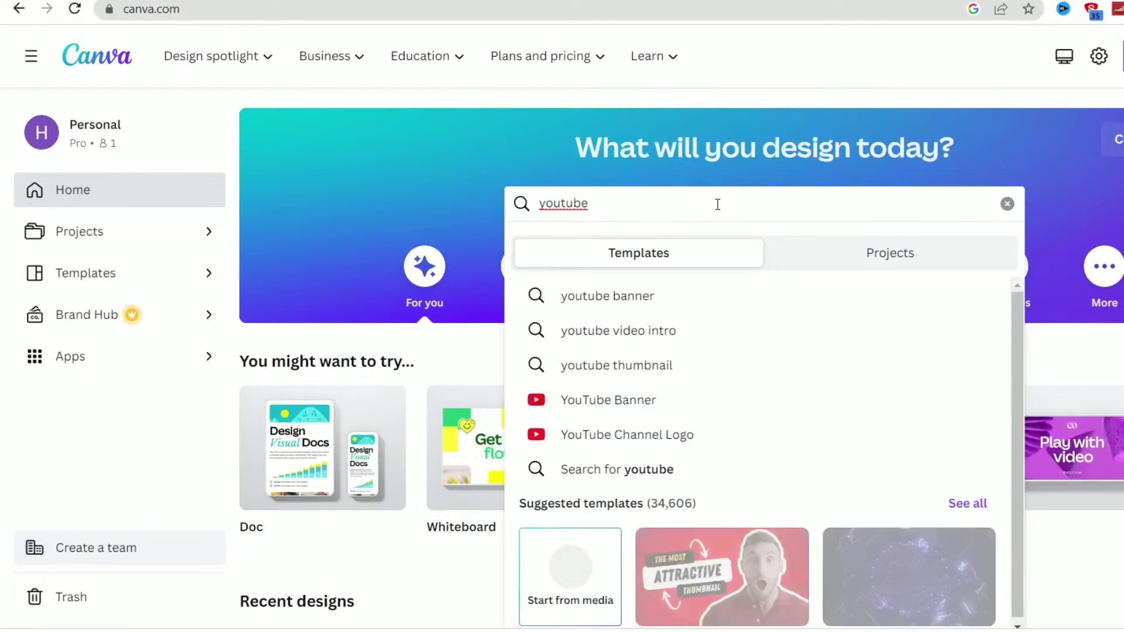
type(" channel logo")
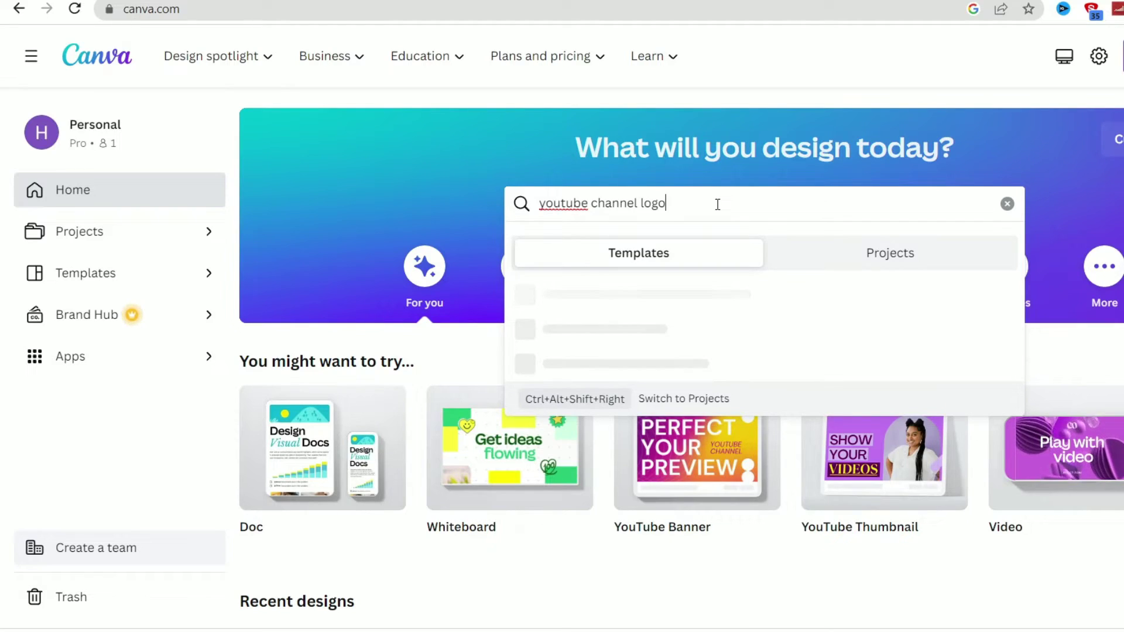
key("Return")
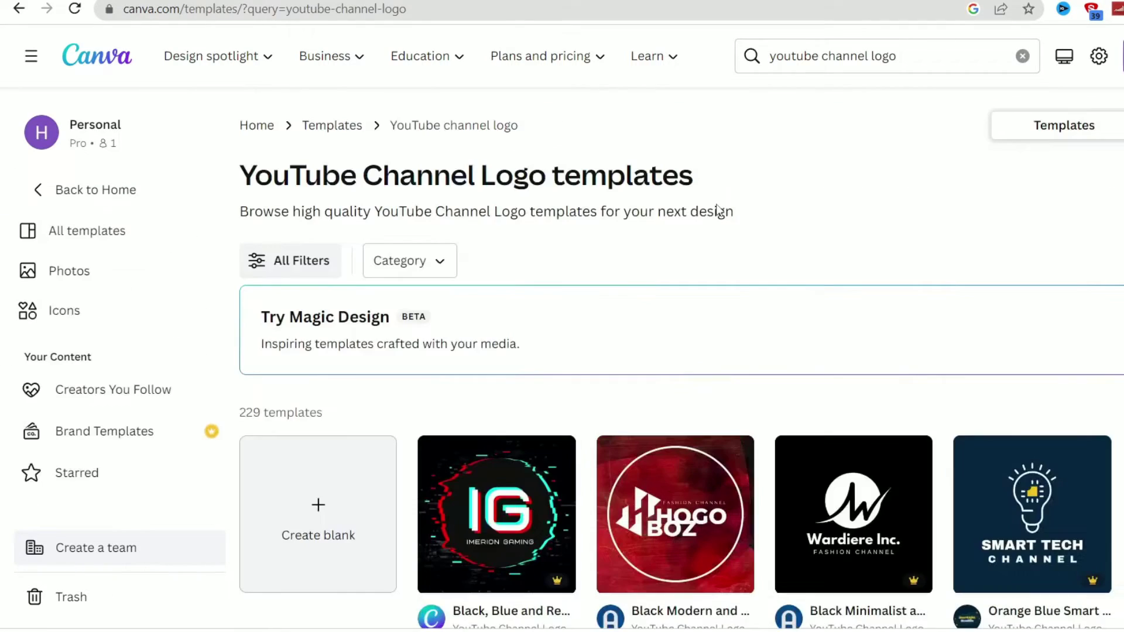
Step: Start a blank YouTube channel logo design at 800 x 800 px and browse its suggested templates
scroll(579, 406, "down", 8)
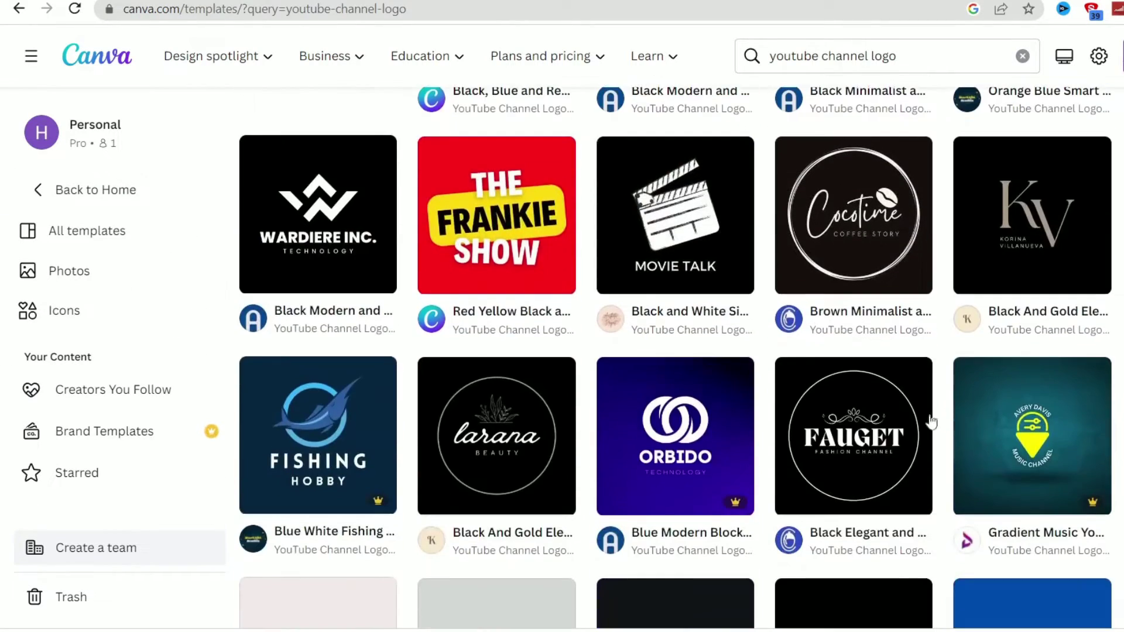
scroll(717, 291, "up", 4)
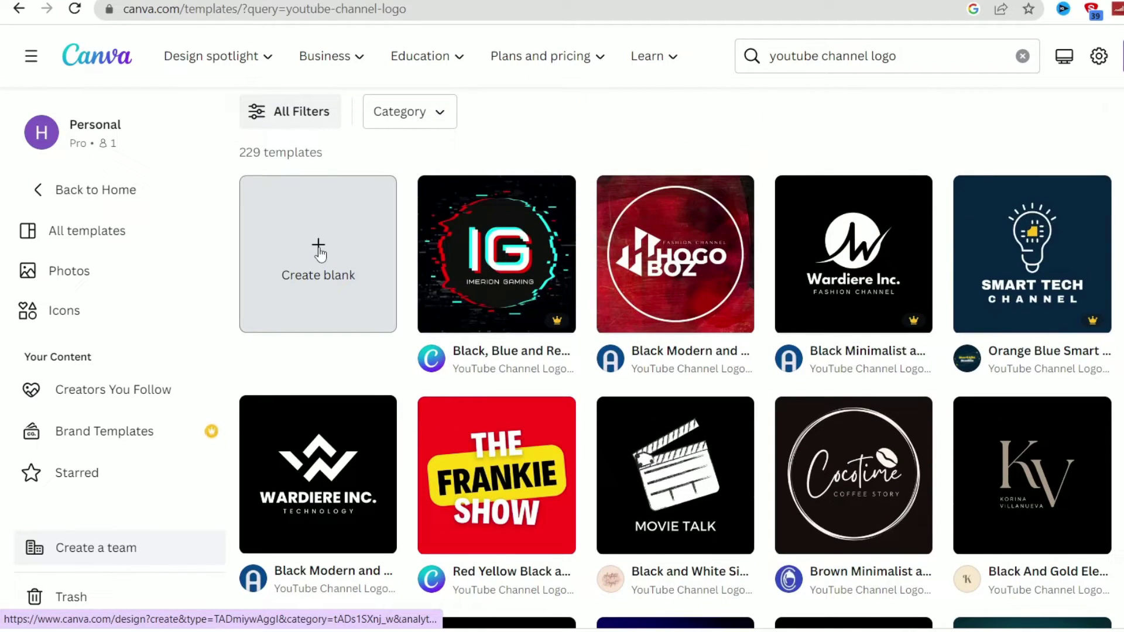
left_click(319, 252)
scroll(211, 293, "down", 10)
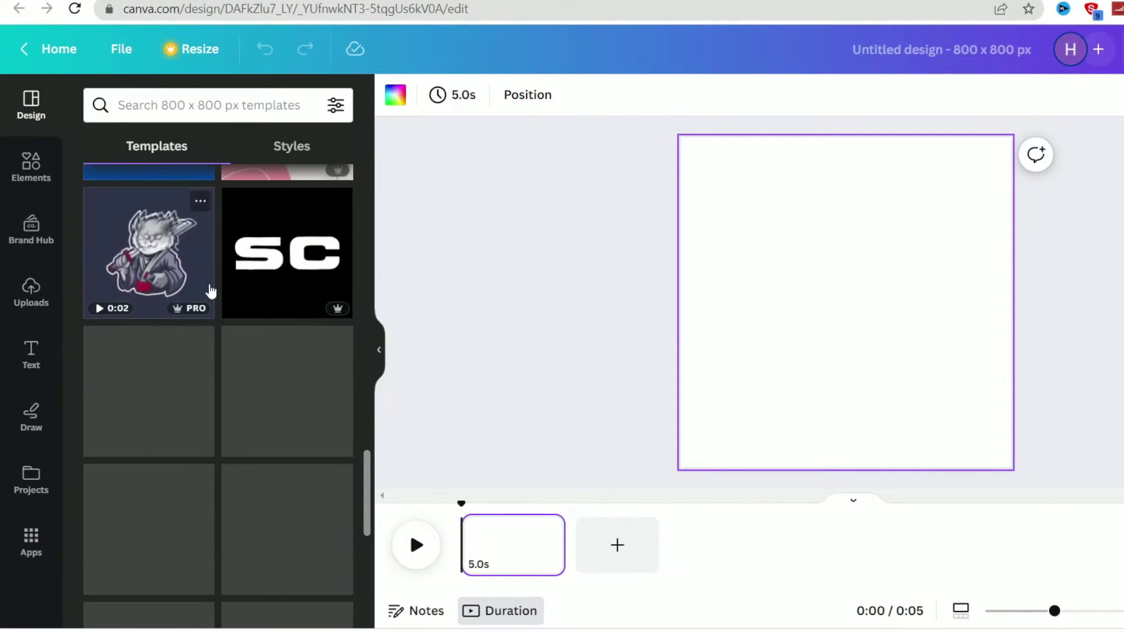
scroll(285, 271, "down", 15)
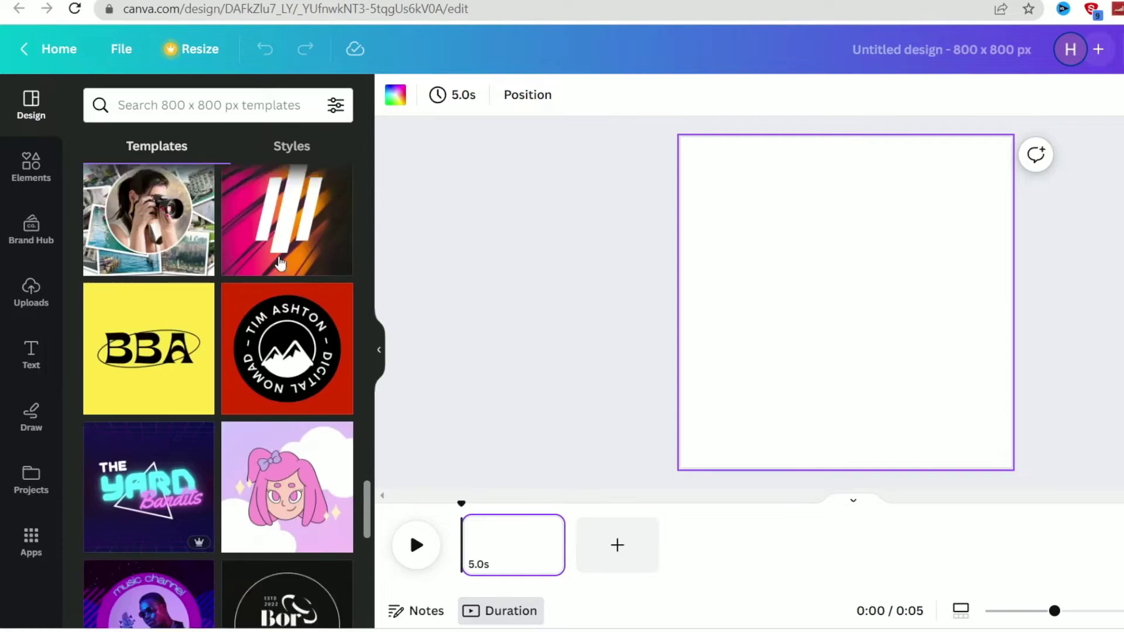
scroll(284, 316, "down", 5)
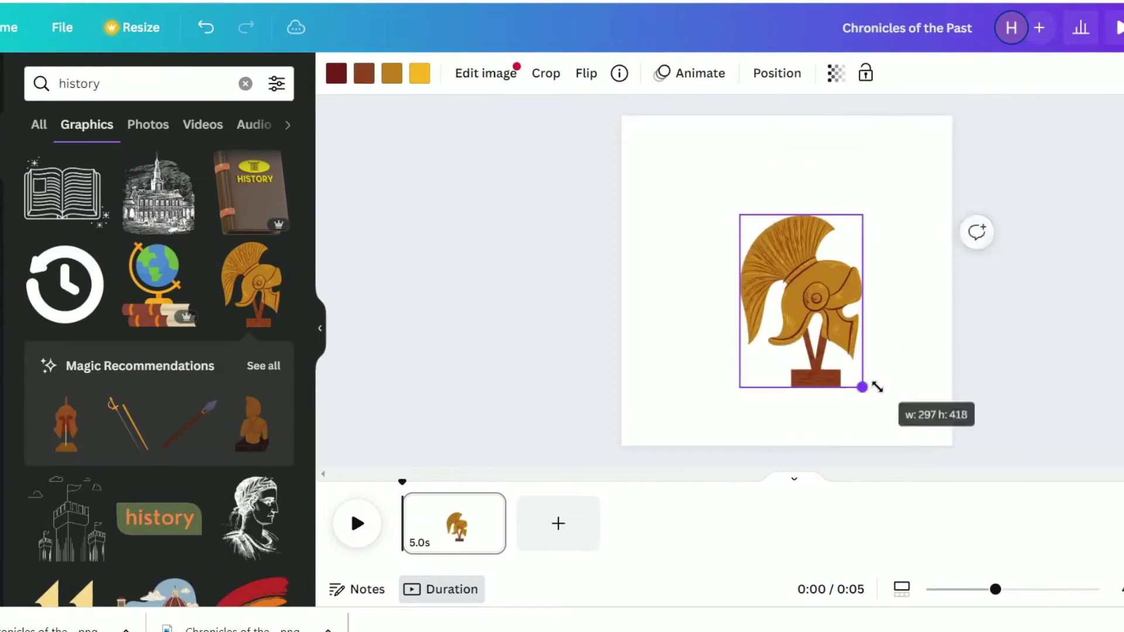
Step: Centre the golden helmet graphic on the logo and add the gold script text "Chronicles of the Past" beneath it
left_click_drag(877, 389, 864, 357)
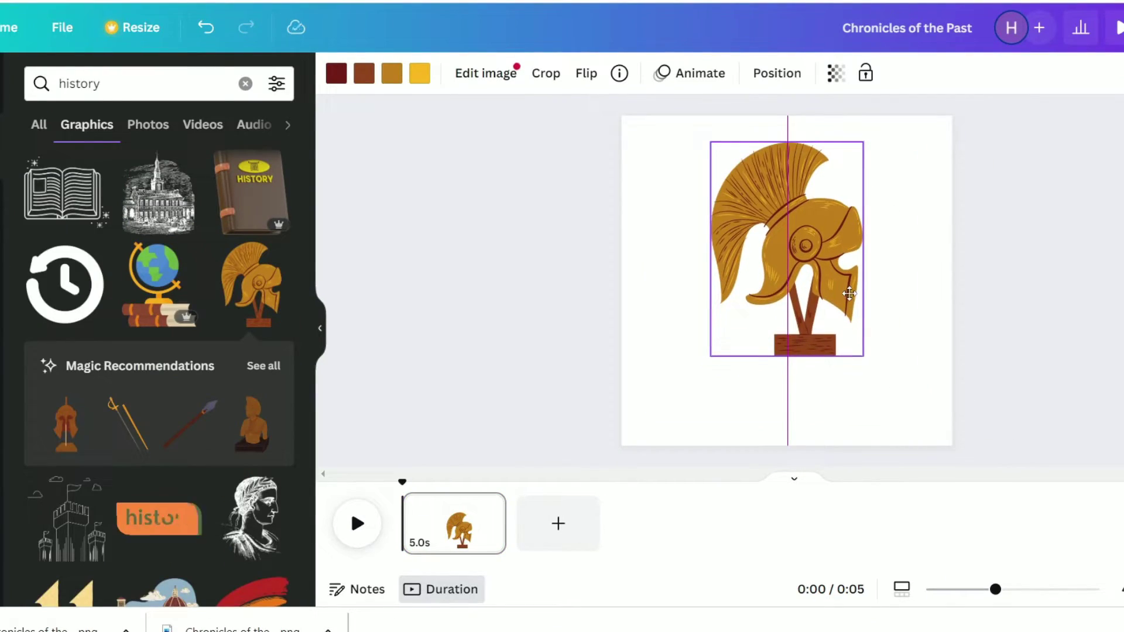
left_click_drag(787, 245, 787, 262)
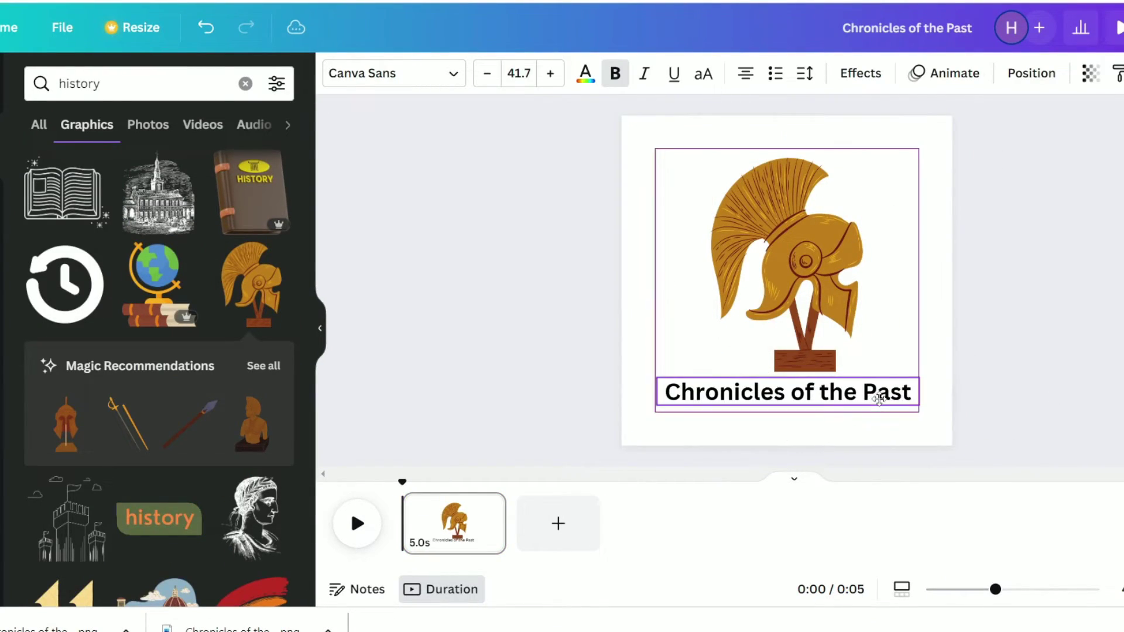
key("ctrl+a")
left_click(585, 74)
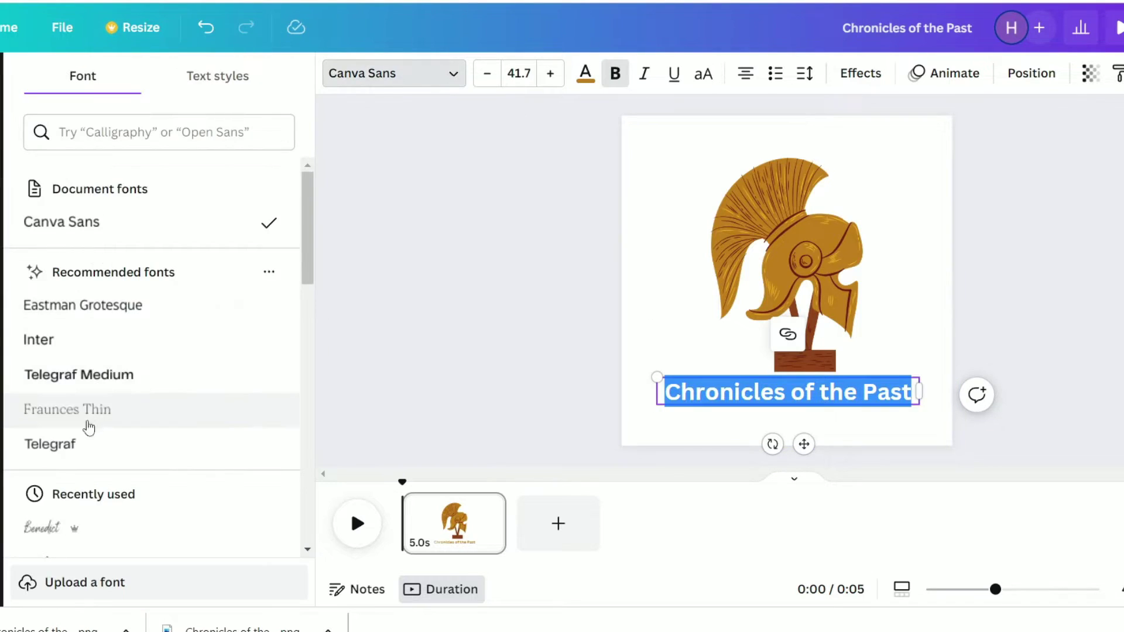
scroll(88, 426, "down", 3)
left_click(74, 424)
left_click(86, 357)
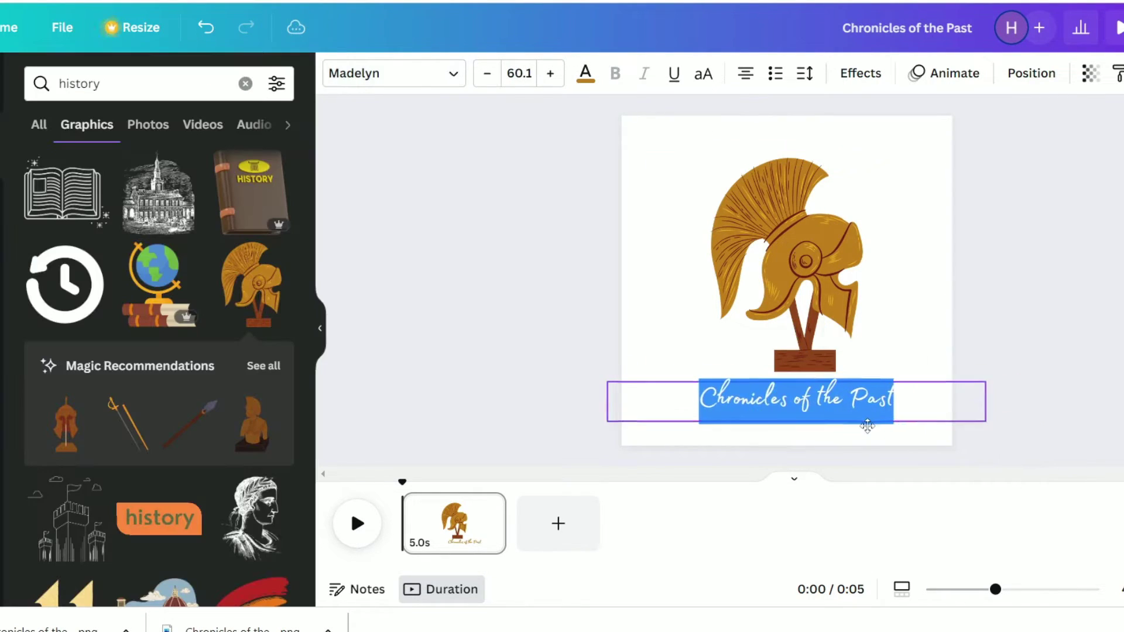
left_click(1092, 397)
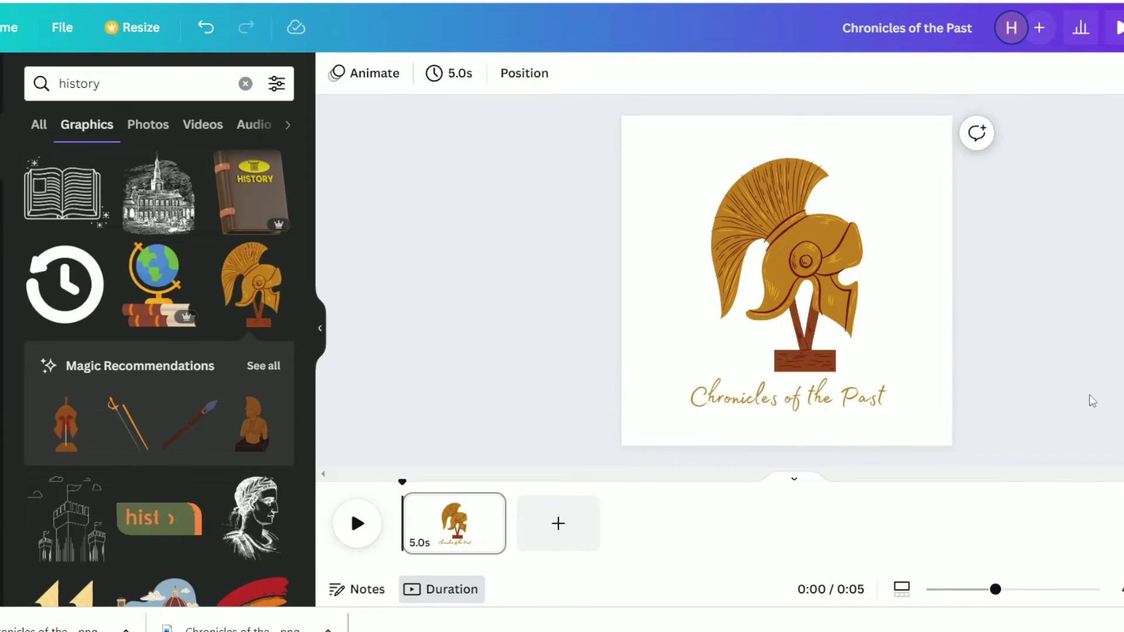
Step: Change the logo's white background to a very dark maroon, starting from the document's dark red
left_click(911, 273)
left_click(336, 73)
left_click(275, 522)
left_click(88, 175)
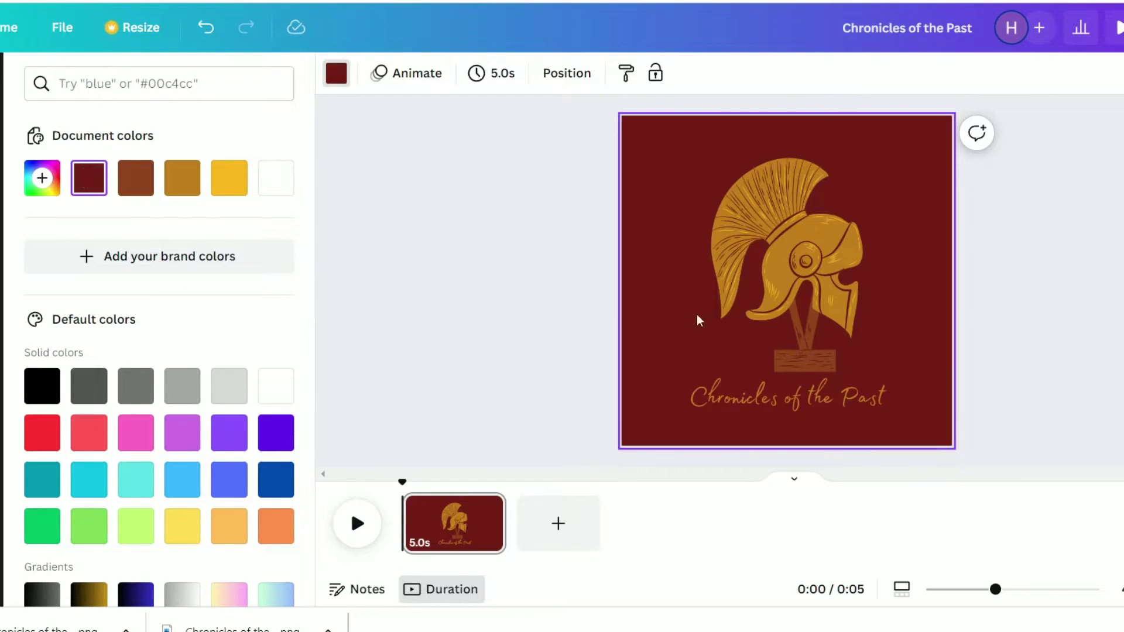
left_click(345, 76)
left_click(345, 77)
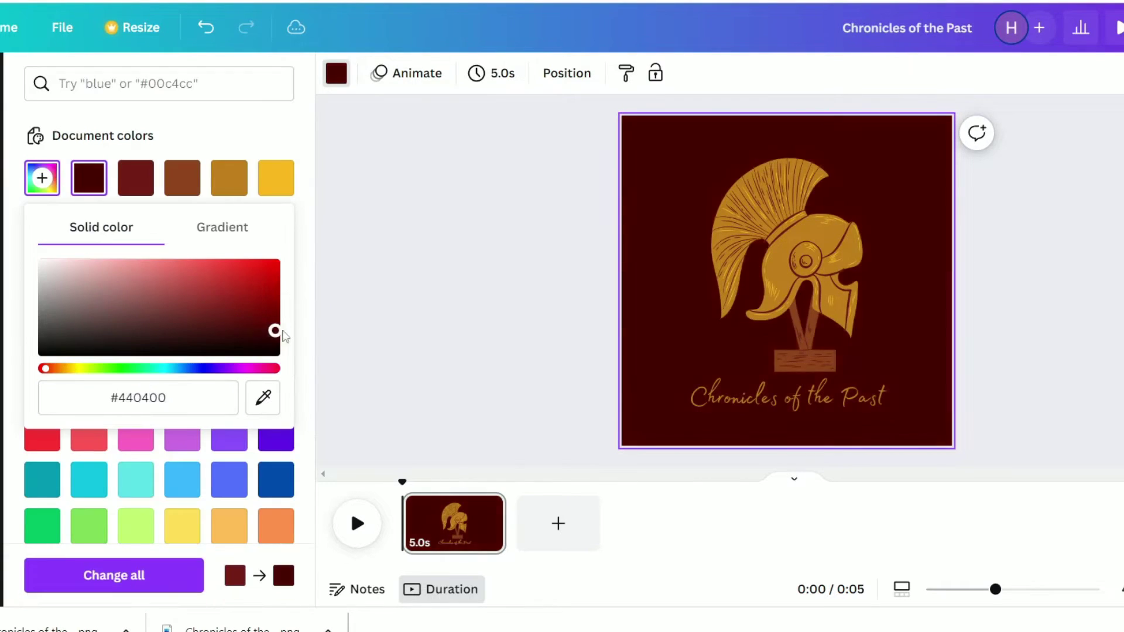
Step: Slightly enlarge the helmet and the "Chronicles of the Past" text on the logo, and download the design
left_click(815, 326)
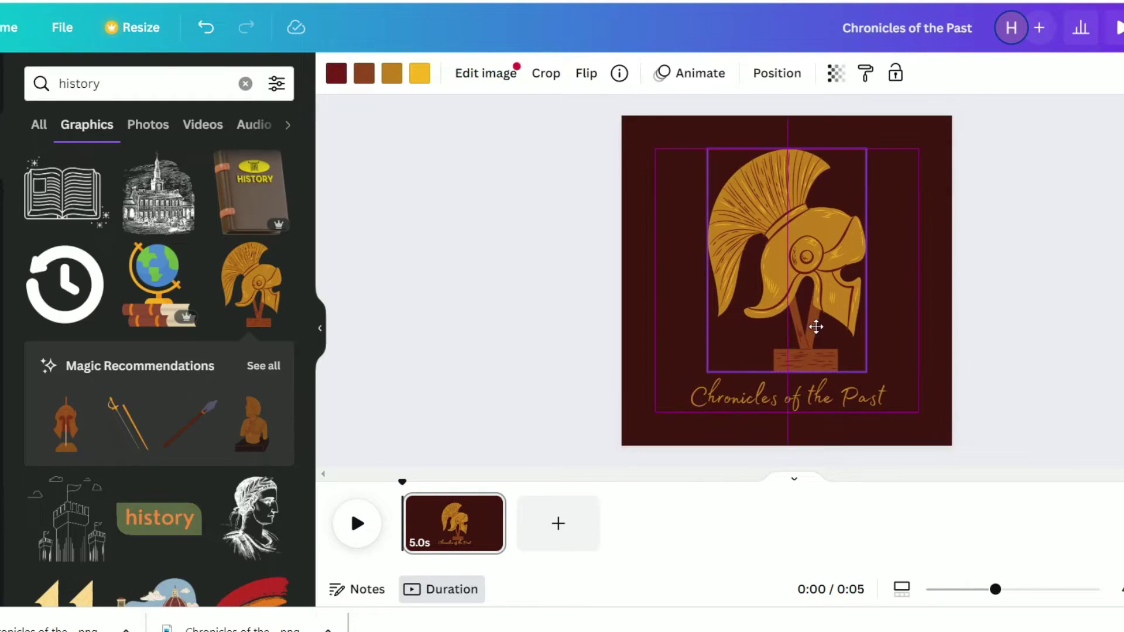
left_click(913, 425)
left_click(1058, 384)
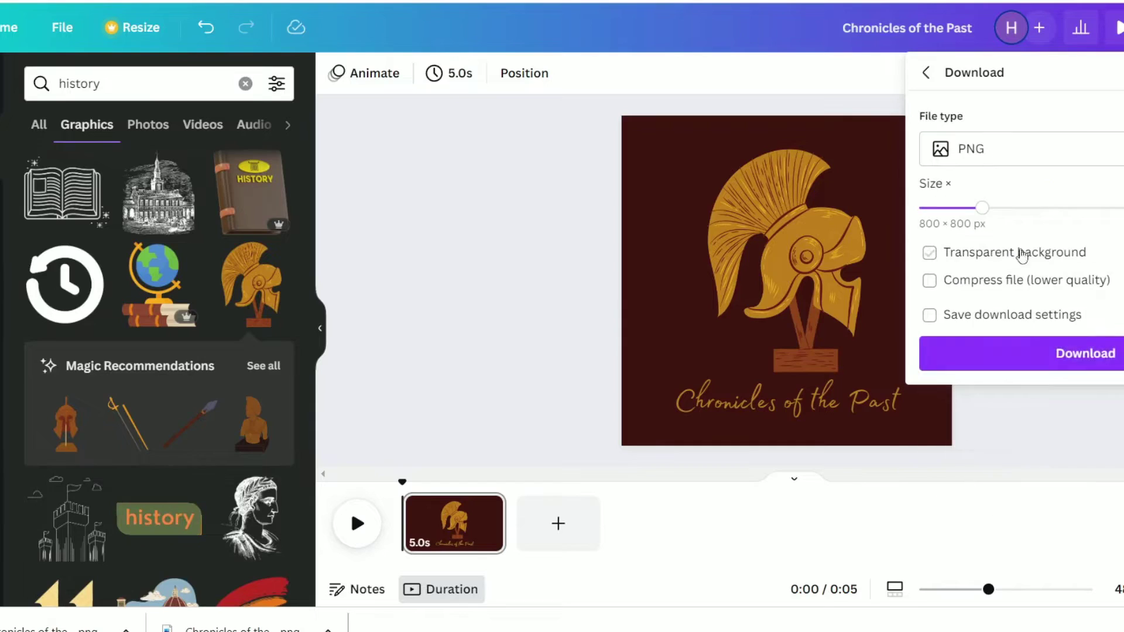
left_click(1025, 351)
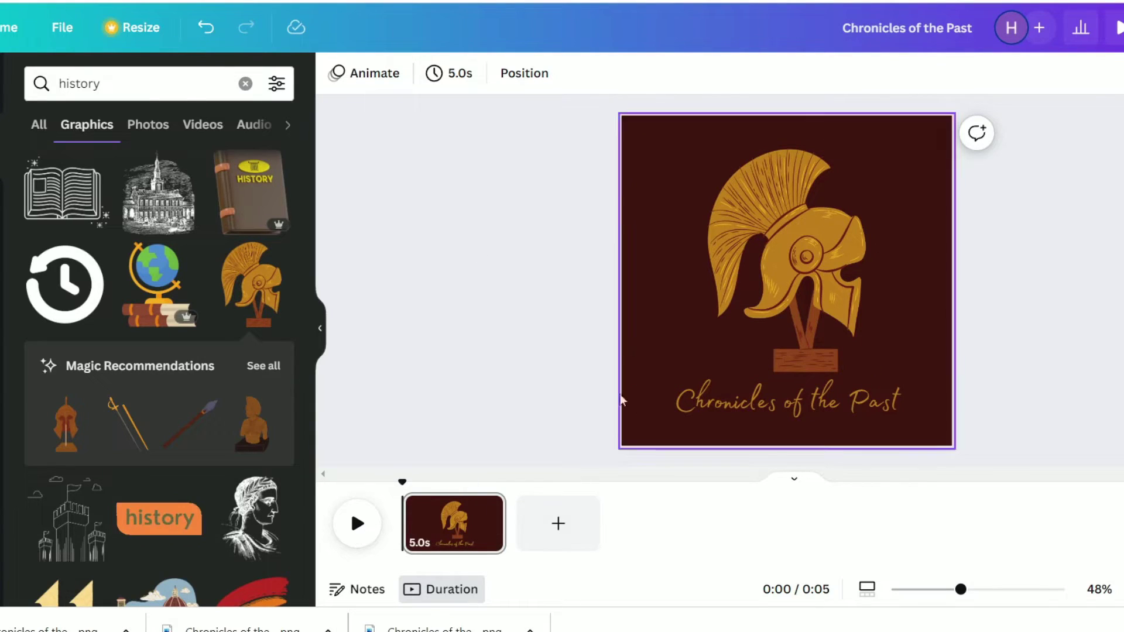
Step: In YouTube Studio, upload the helmet logo as the channel picture and the Canva design as the banner image, accepting the banner crop
left_click(286, 160)
left_click(979, 593)
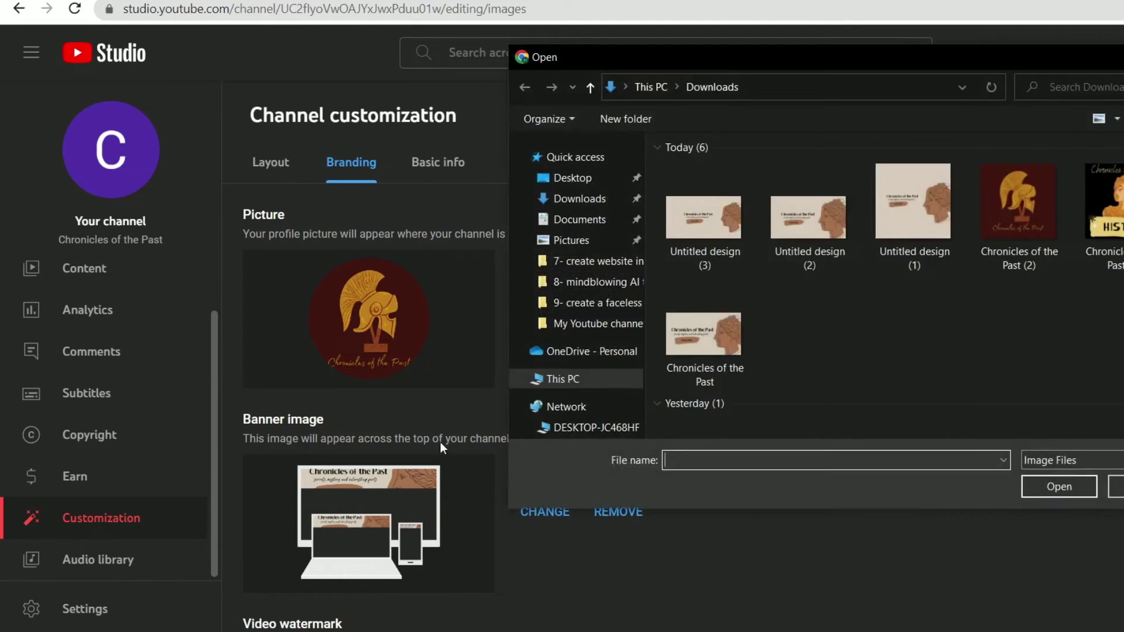
left_click(703, 217)
left_click(1037, 487)
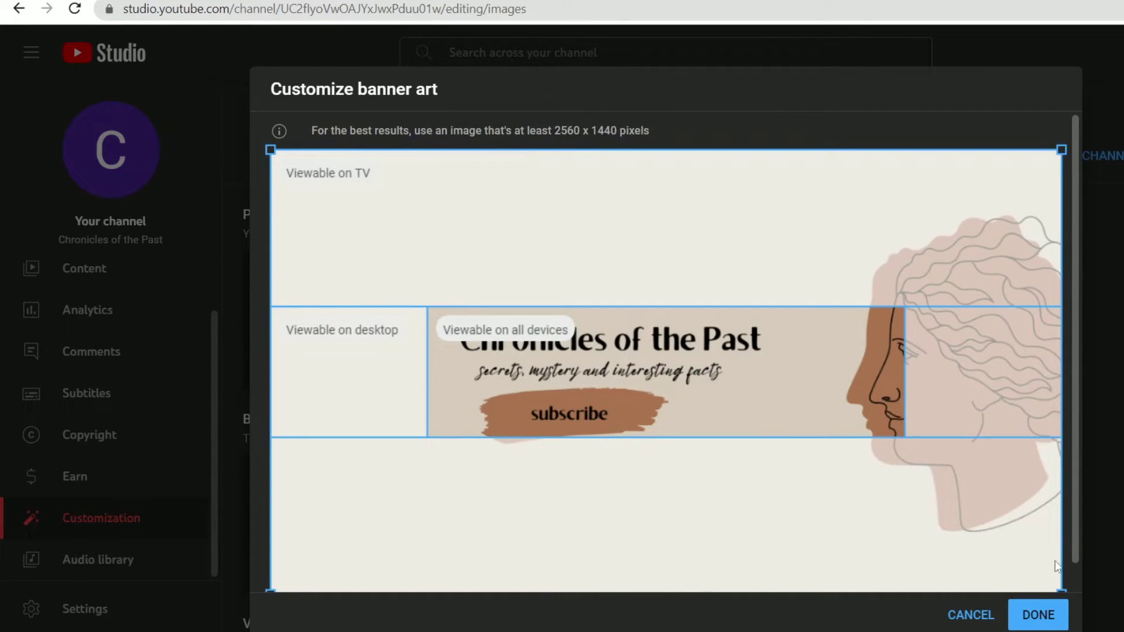
left_click(1039, 616)
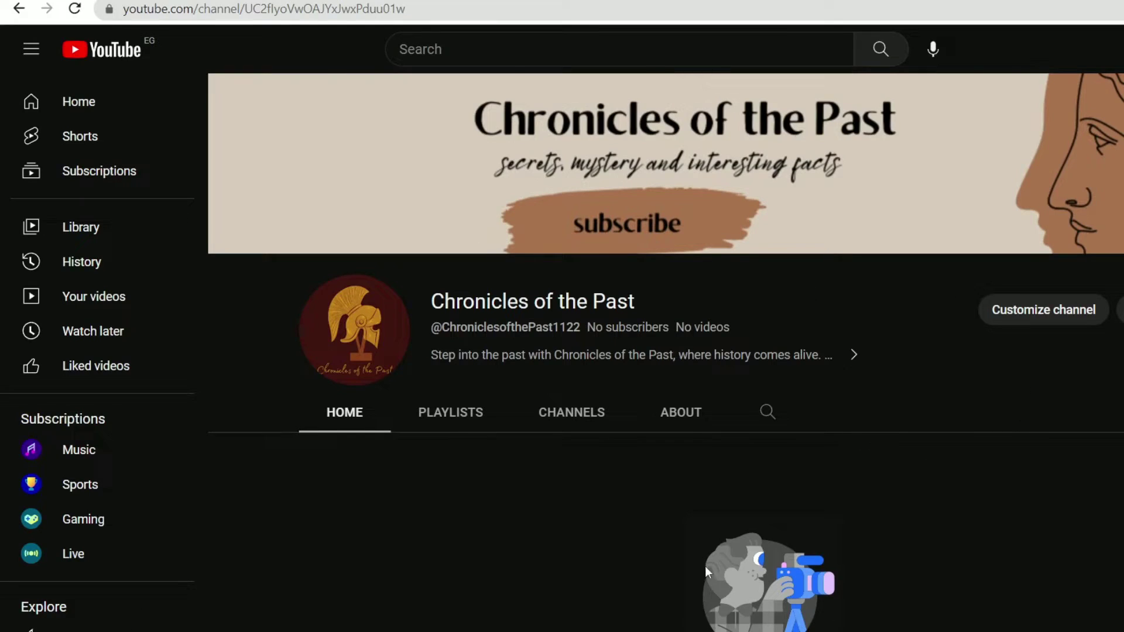
Step: Ask ChatGPT to "give me 5 interesting video ideas about famous historical characters" and review the Cleopatra idea's description
type("e me ")
type("5 interesting video ideas about famous historical characters")
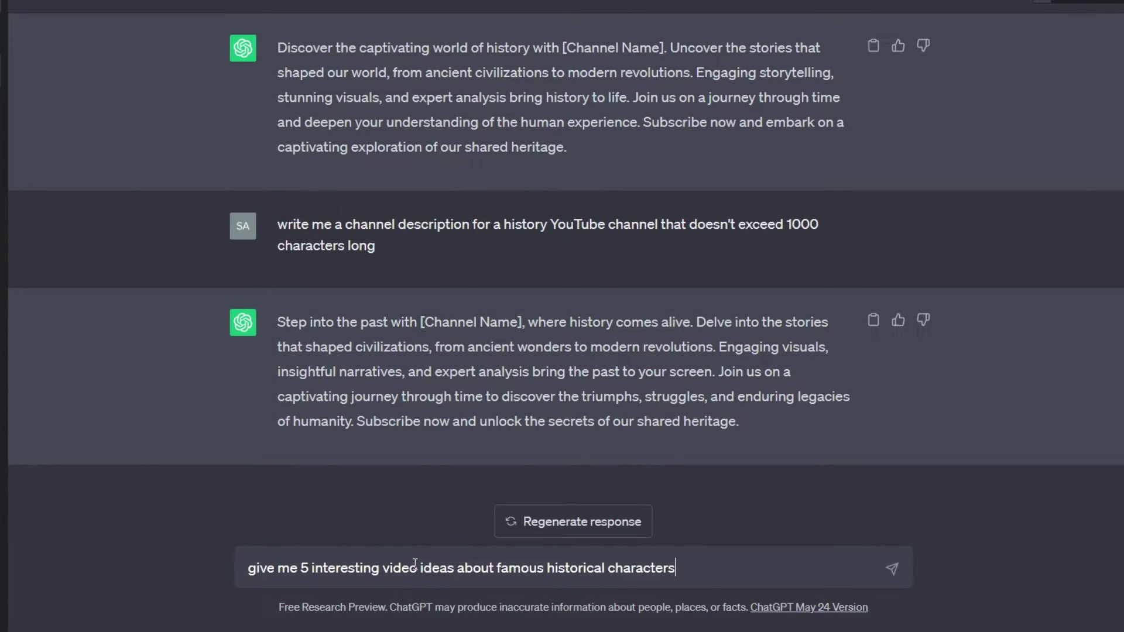
key("Return")
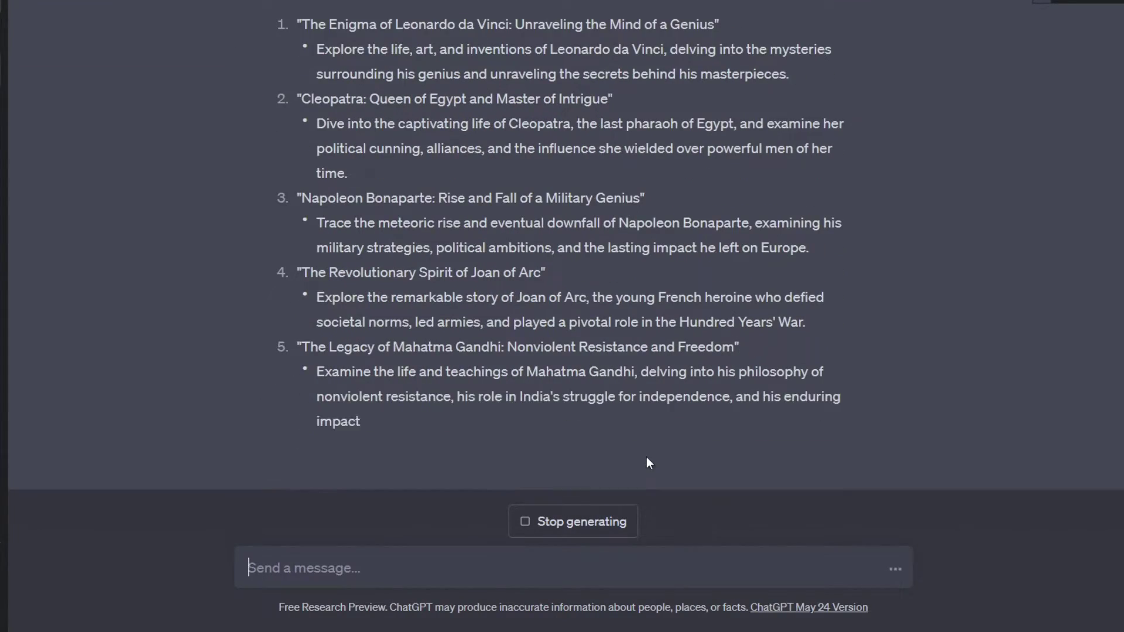
scroll(381, 231, "up", 1)
scroll(381, 231, "up", 1)
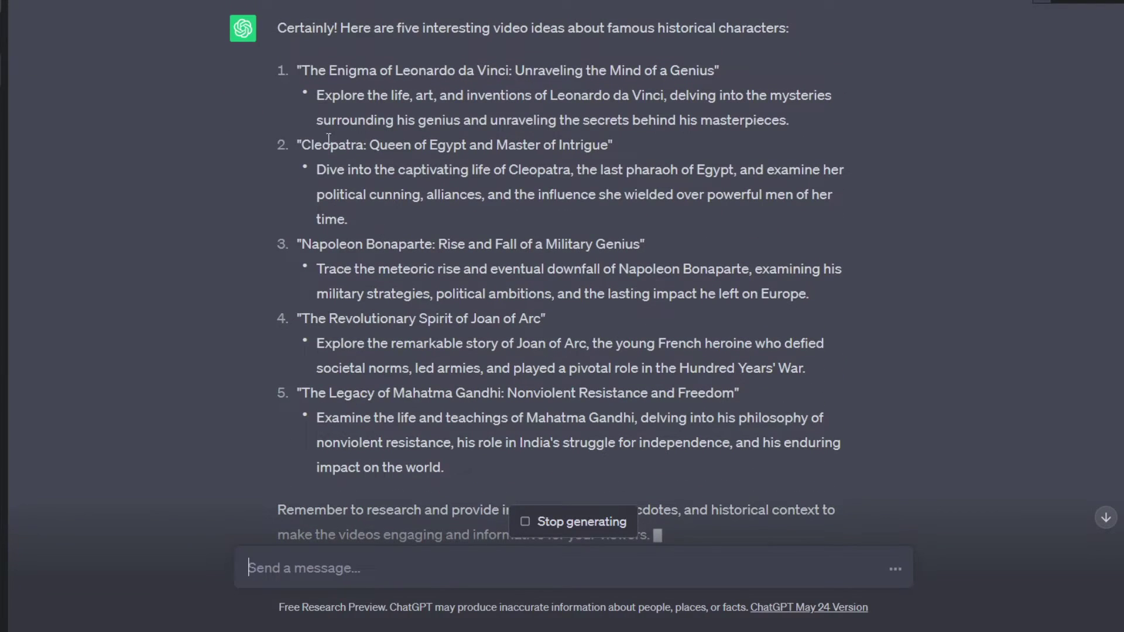
left_click_drag(311, 143, 442, 221)
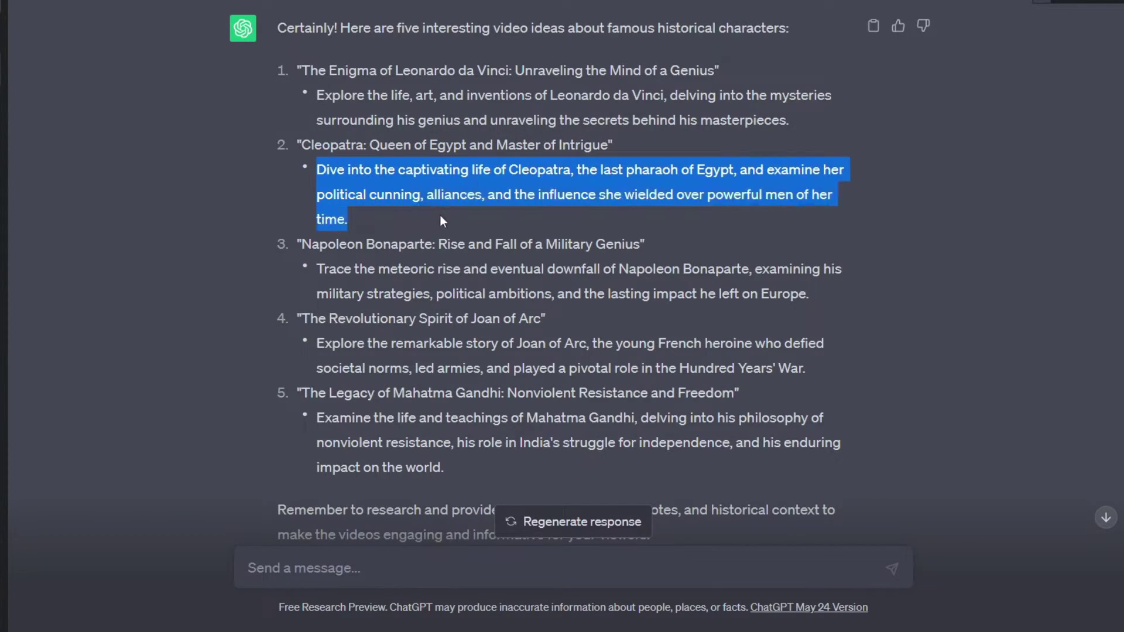
left_click(351, 220)
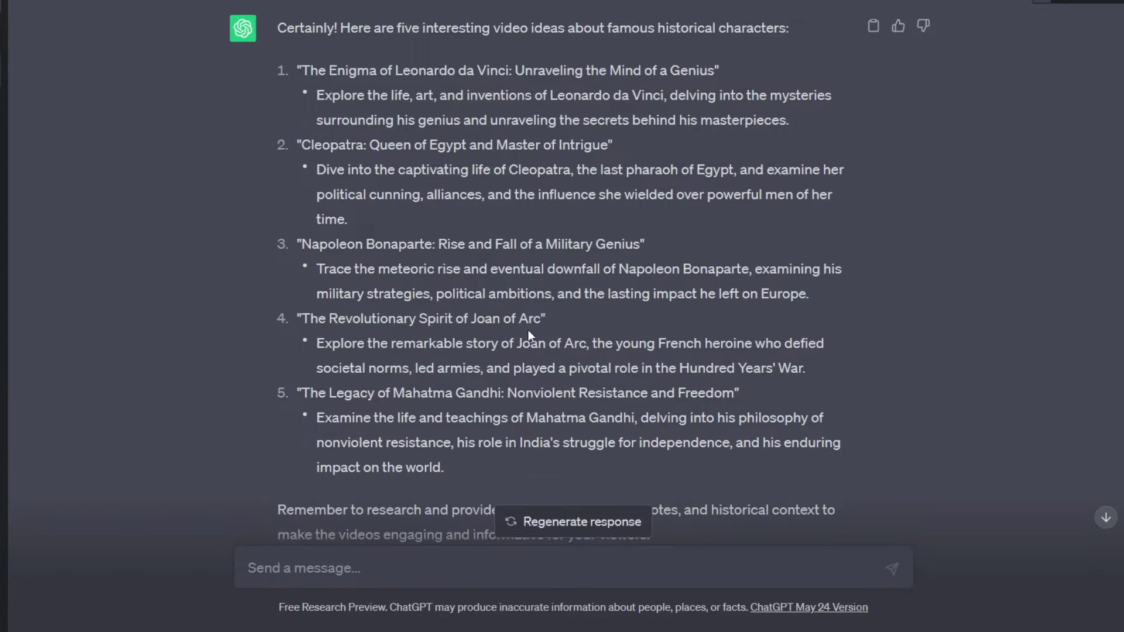
Step: Draft a ChatGPT prompt for an engaging history YouTube video script, replace the draft with the copied prompt and send it
scroll(528, 332, "down", 2)
type("r")
type("ite an e")
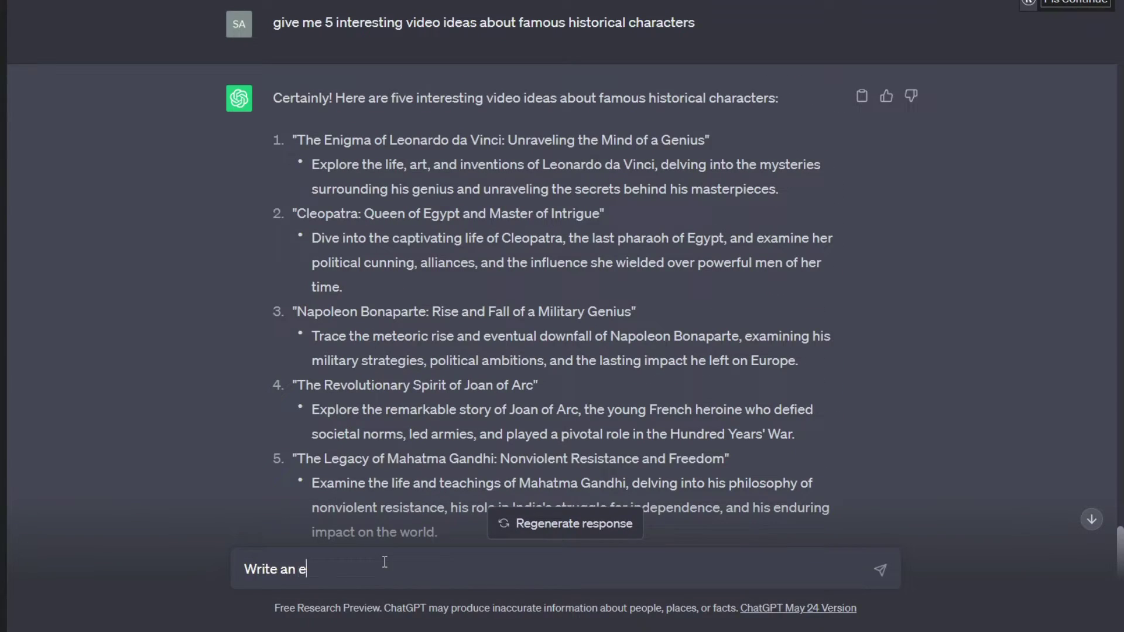
type("ngaging script for a history youtube video a")
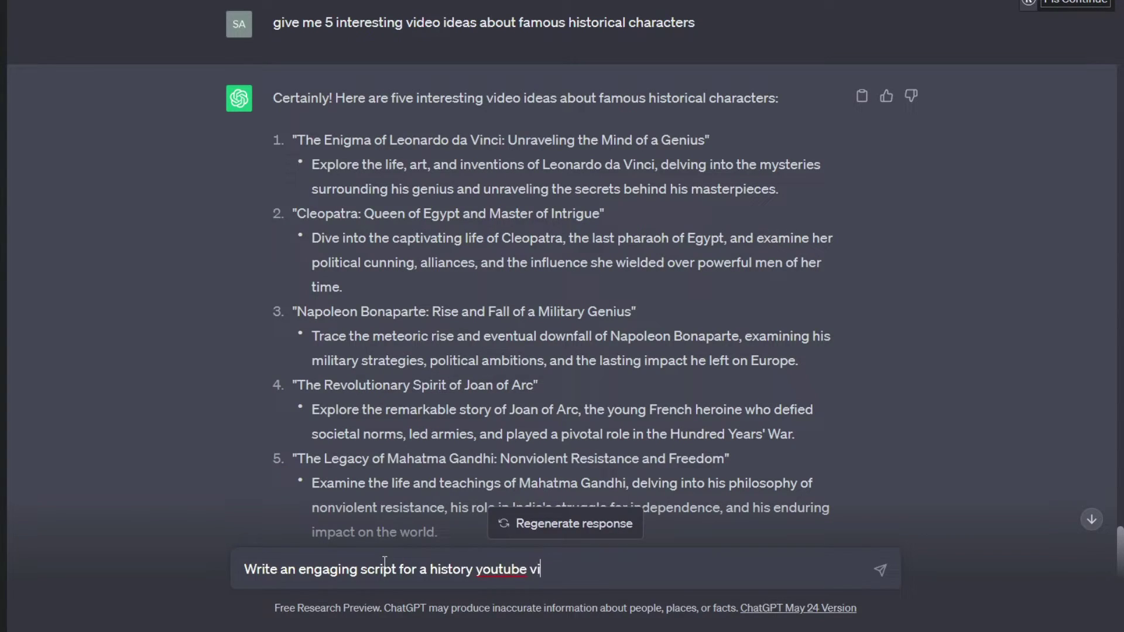
key("ctrl+a")
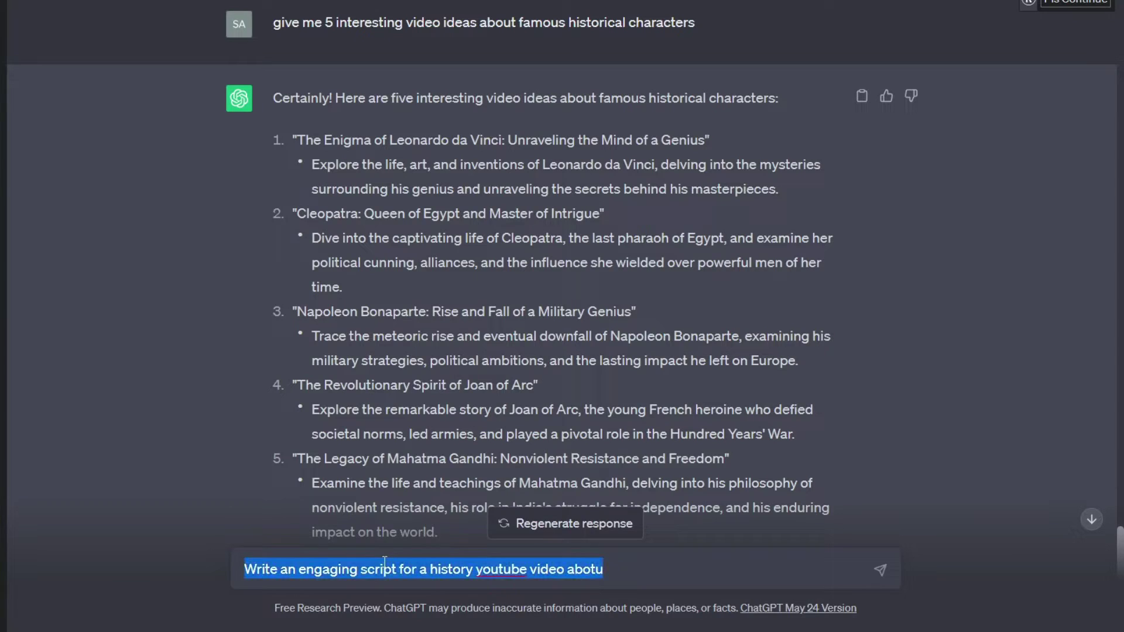
type("create a script for me, so I will ask it to write an engaging historical video script for a Youtube video about queen cleopatra, and that it would be easy and simple to understand")
key("Return")
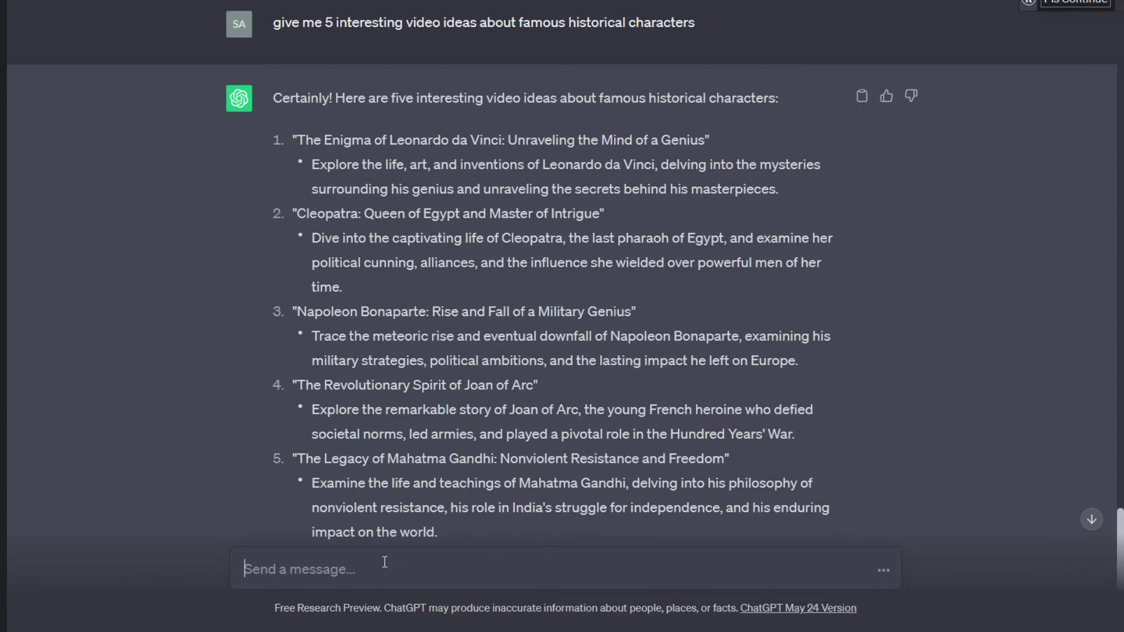
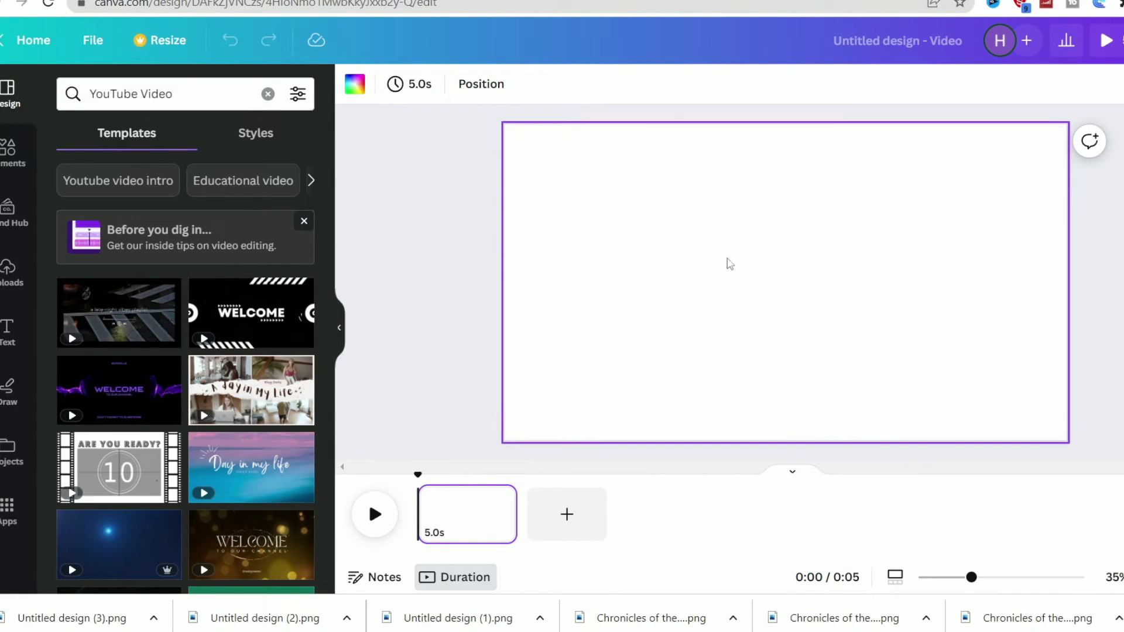
Step: Search Canva's elements for "anicent Egypt" and browse the full set of photos
triple_click(141, 94)
key("BackSpace")
left_click(8, 152)
left_click(128, 94)
type("an")
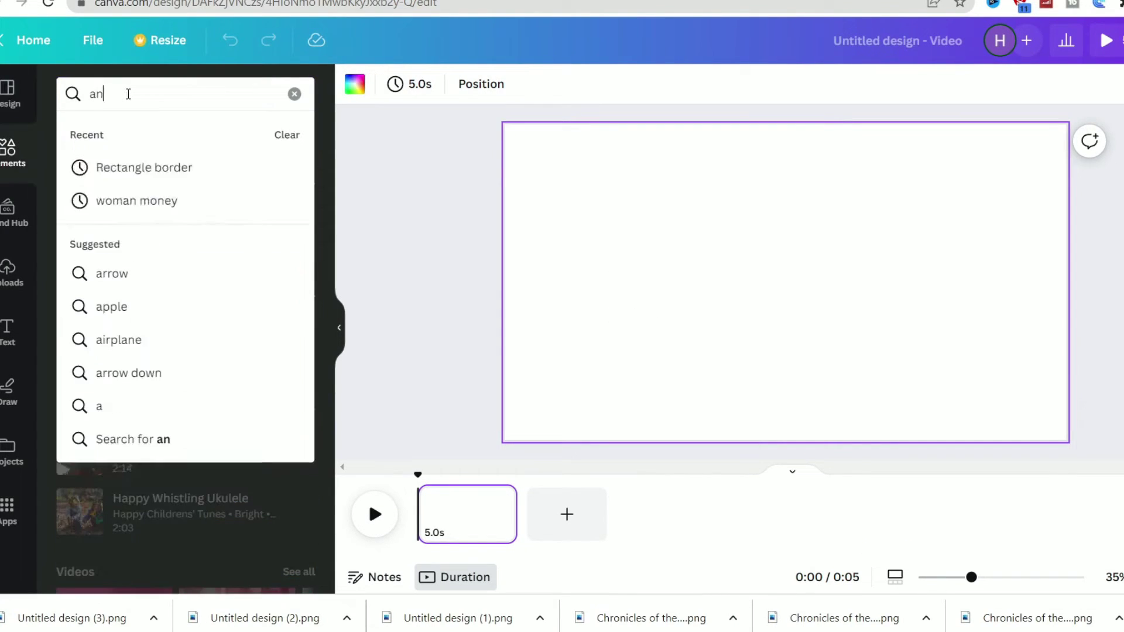
type("icent Egypt")
key("Return")
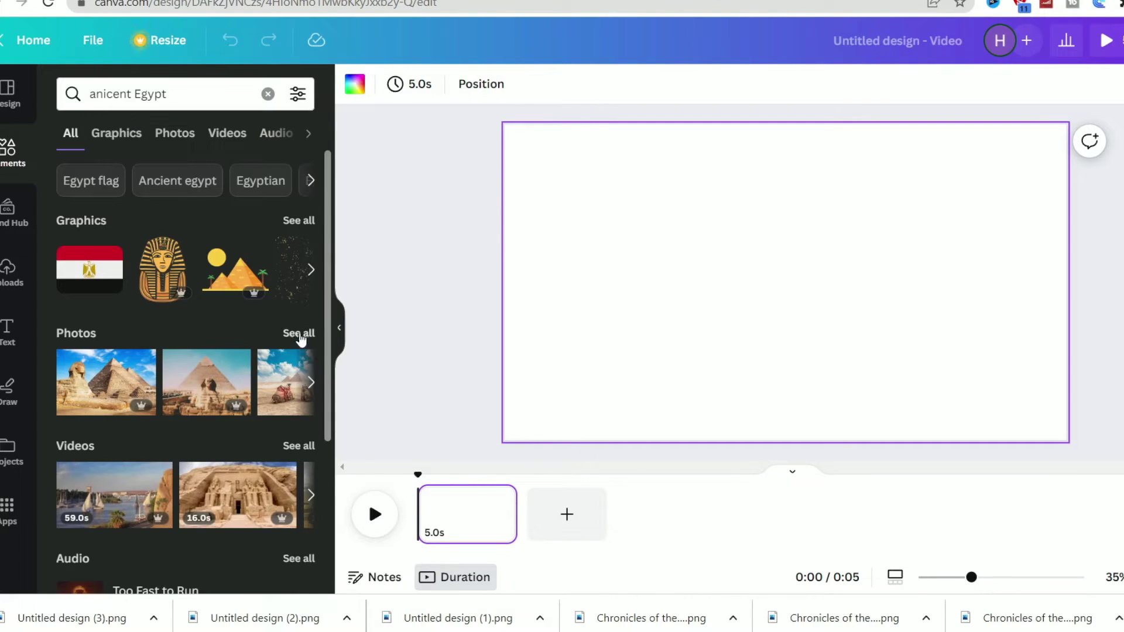
left_click(296, 331)
scroll(258, 310, "down", 5)
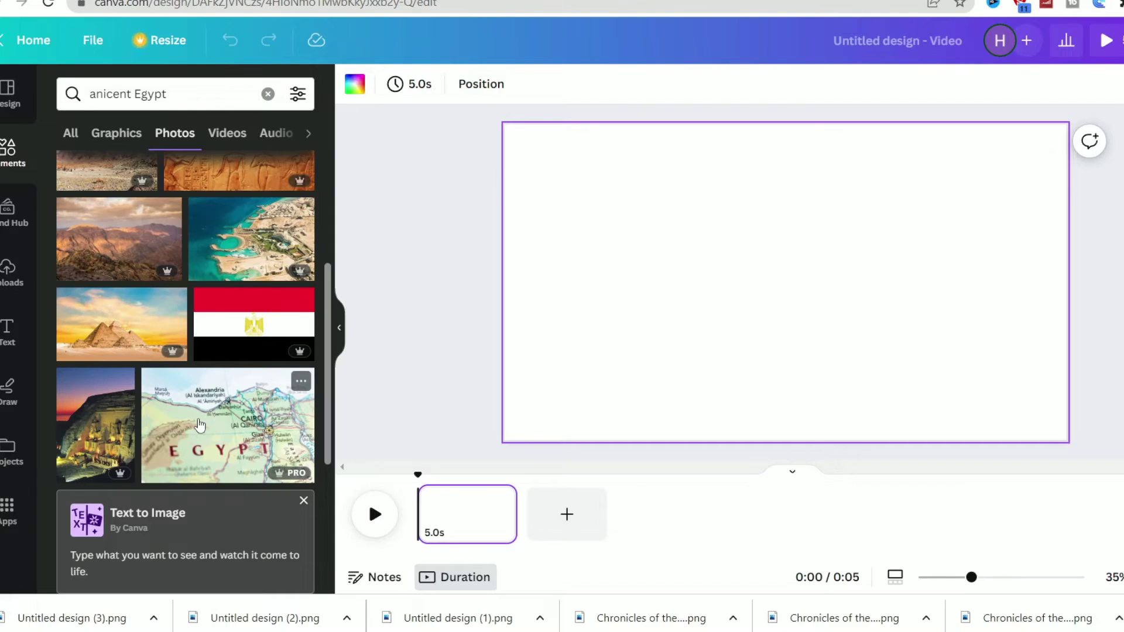
Step: Add the Egypt map photo to the blank page and enlarge it to cover the whole frame
left_click(199, 425)
left_click_drag(752, 294, 662, 267)
left_click_drag(885, 378, 980, 440)
left_click_drag(980, 287, 1064, 295)
left_click(1095, 297)
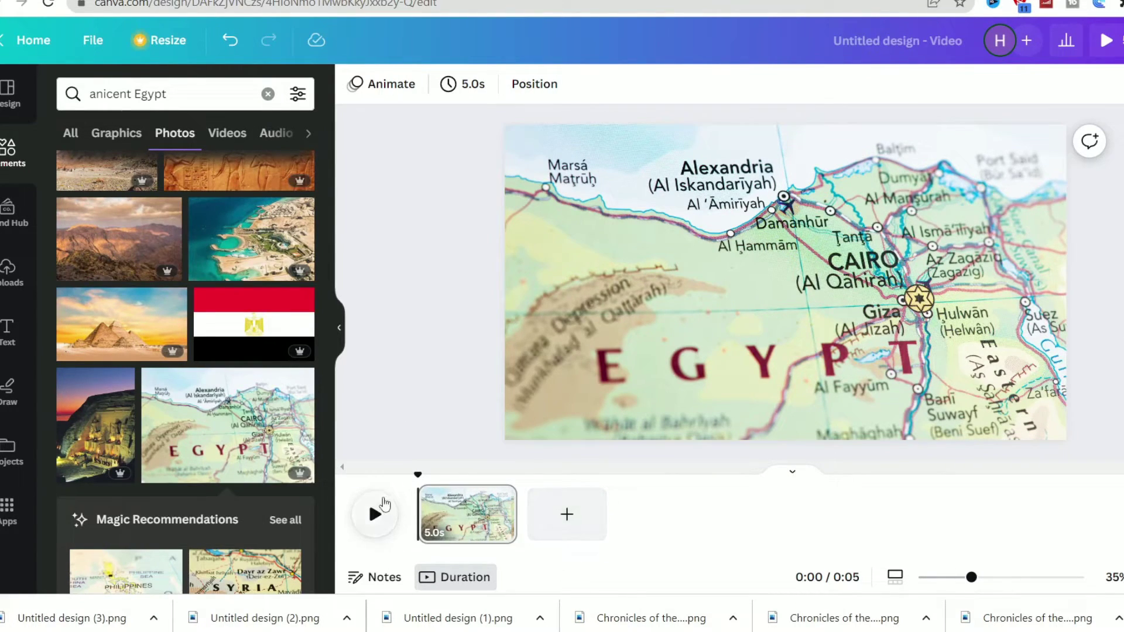
Step: Generate images with the Text to Image app from the description "Queen Cleopatra the queen of Egypt"
left_click(8, 509)
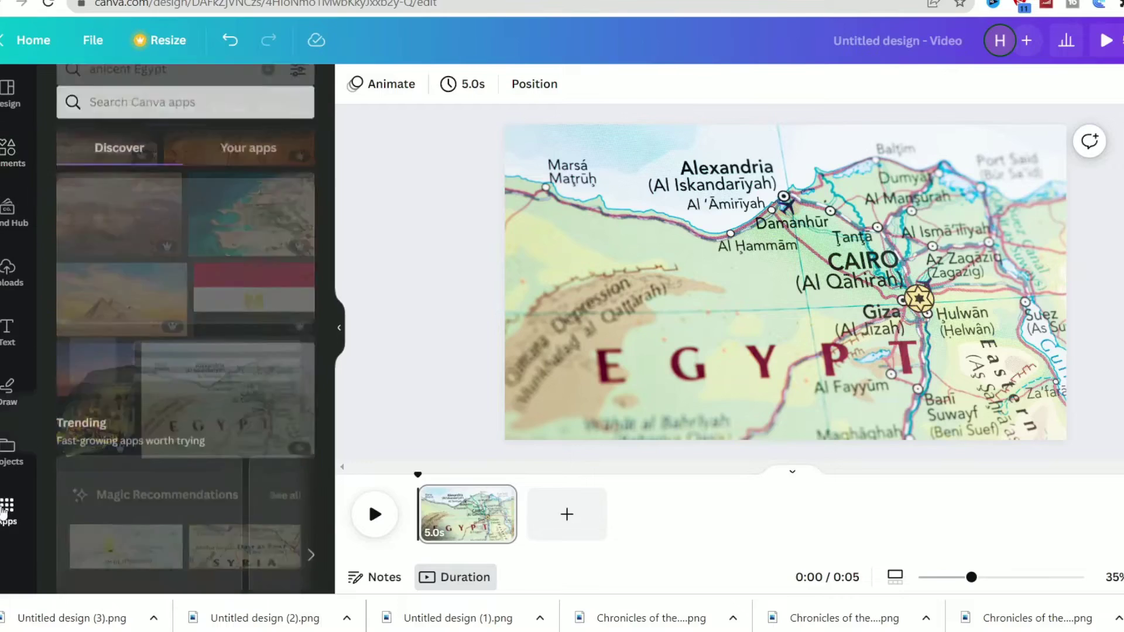
scroll(79, 373, "down", 10)
left_click(79, 373)
left_click(167, 207)
type("Queen cleopatra")
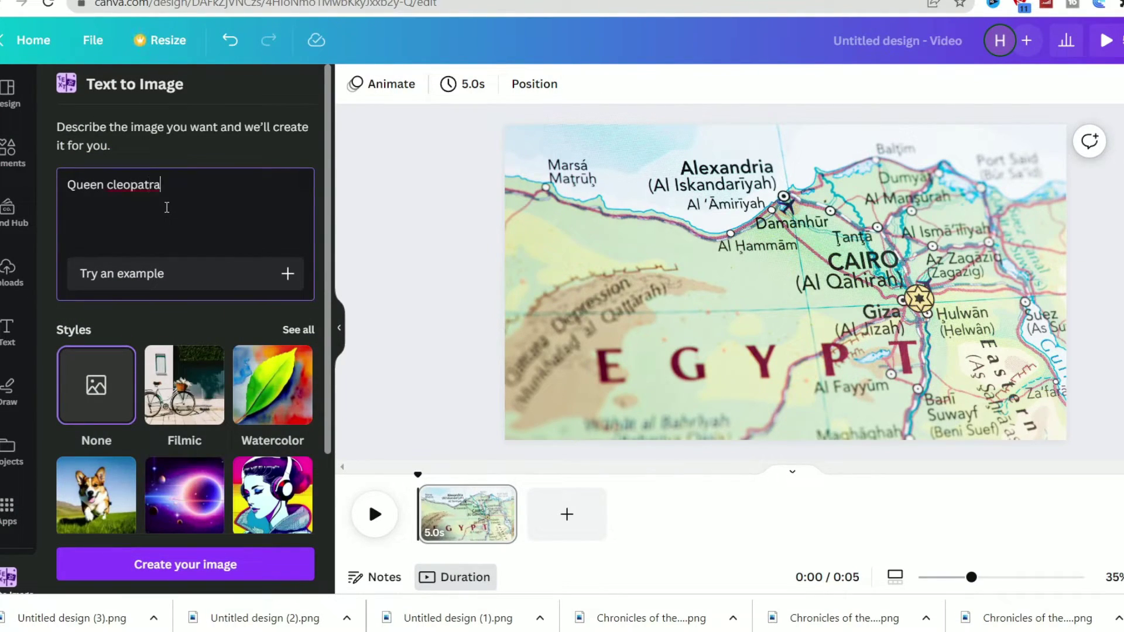
type("pt")
right_click(136, 184)
left_click(161, 192)
left_click(284, 191)
left_click(185, 564)
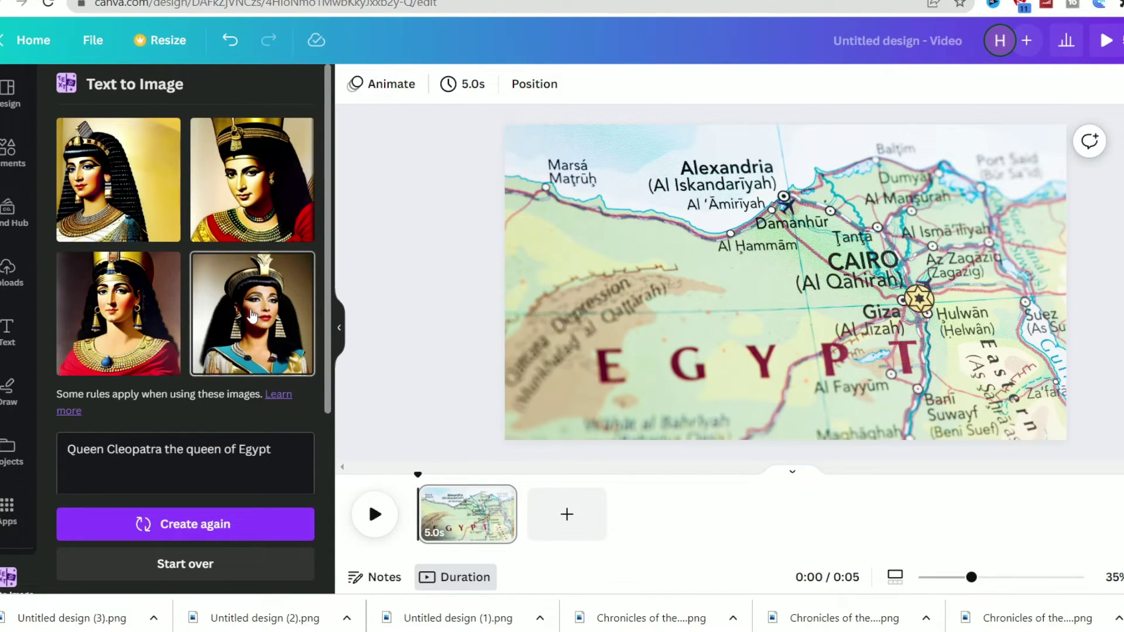
Step: Add the generated Cleopatra portrait with the blue collar, enlarge it and place it over the map's lower left area
left_click(252, 316)
left_click_drag(785, 282, 663, 226)
left_click_drag(753, 313, 829, 389)
left_click_drag(734, 248, 698, 292)
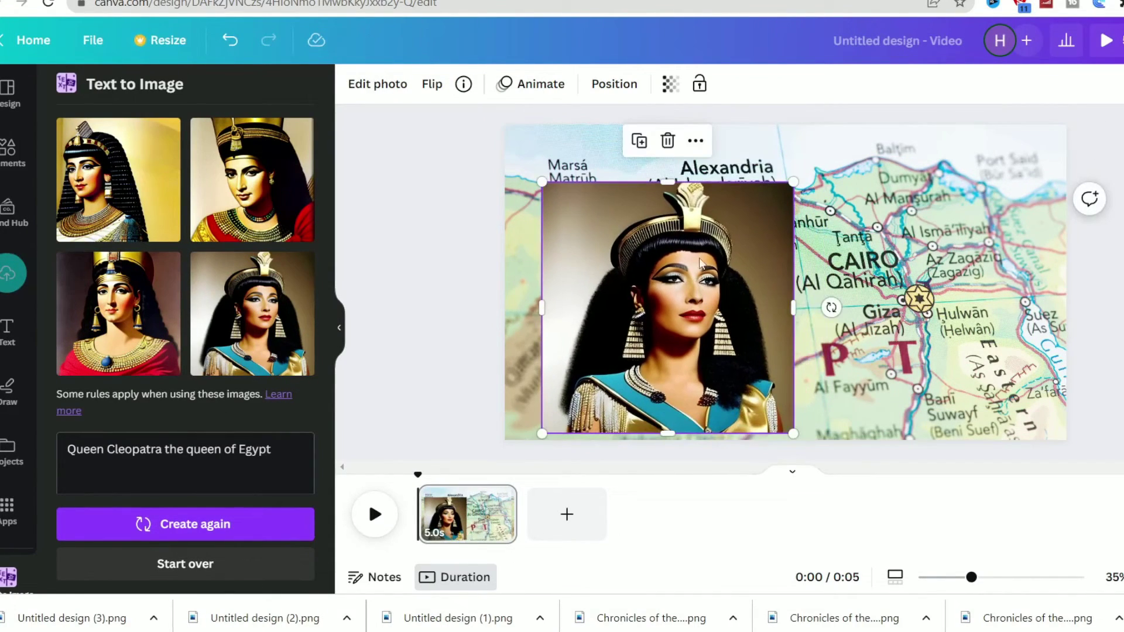
Step: Remove the Cleopatra portrait's background and shift the cutout to the page's lower left corner
left_click(363, 84)
left_click(106, 222)
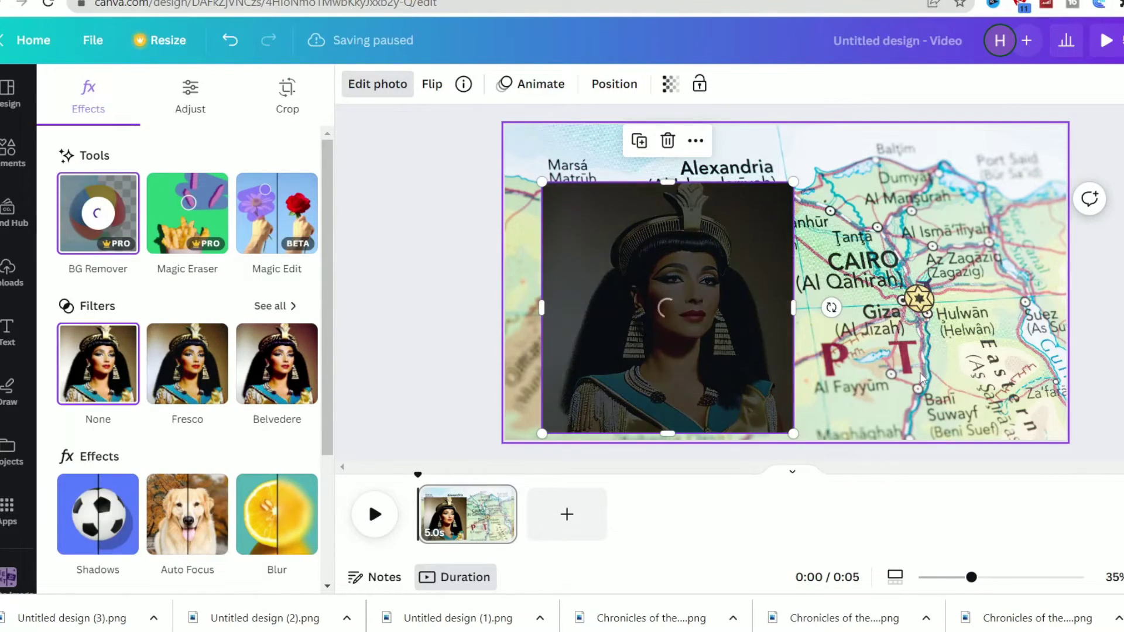
left_click_drag(726, 392, 679, 398)
Step: Slightly lower the opacity of the map photo behind Cleopatra
left_click(890, 210)
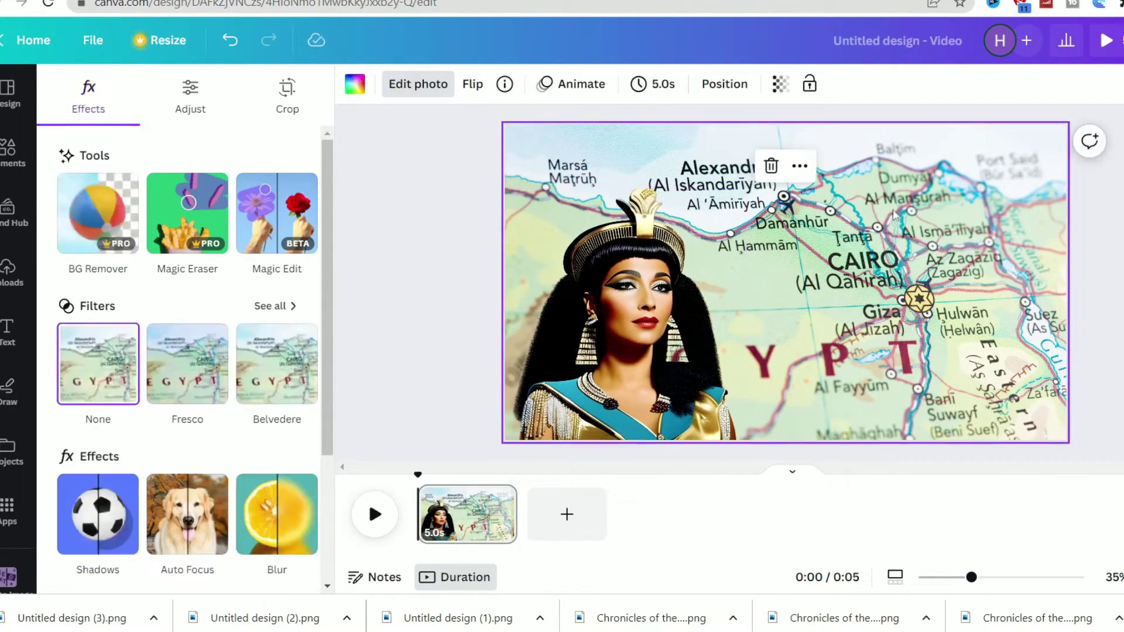
left_click(782, 86)
left_click_drag(780, 151, 749, 150)
left_click(847, 140)
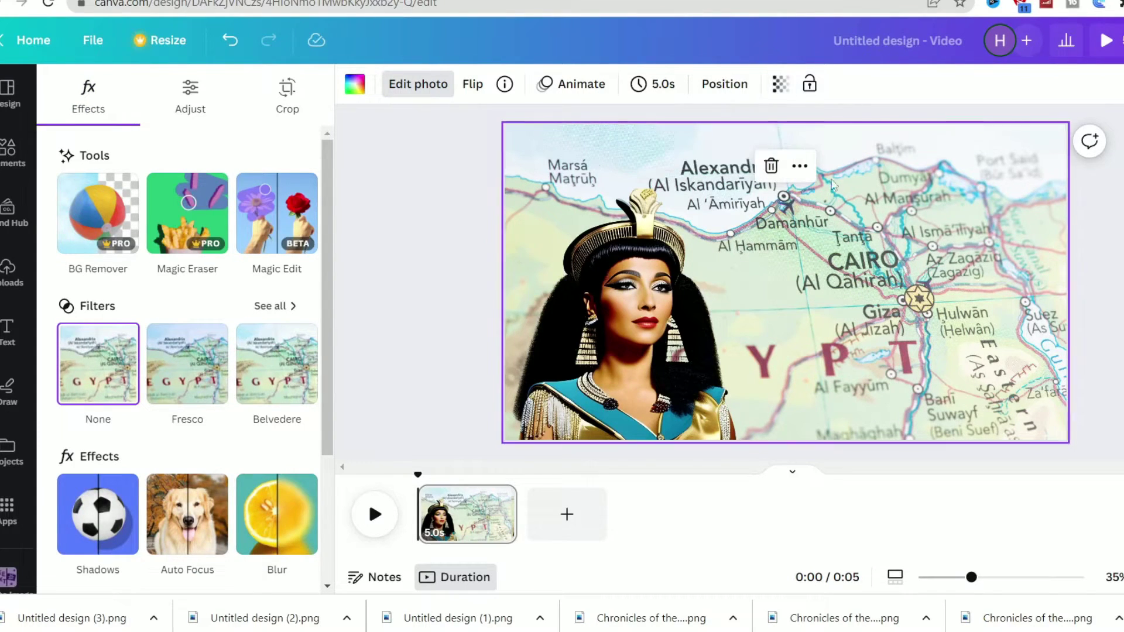
Step: Apply the Auto Focus effect to the map photo with a blur intensity of 10
left_click(431, 94)
left_click(431, 93)
scroll(121, 184, "down", 2)
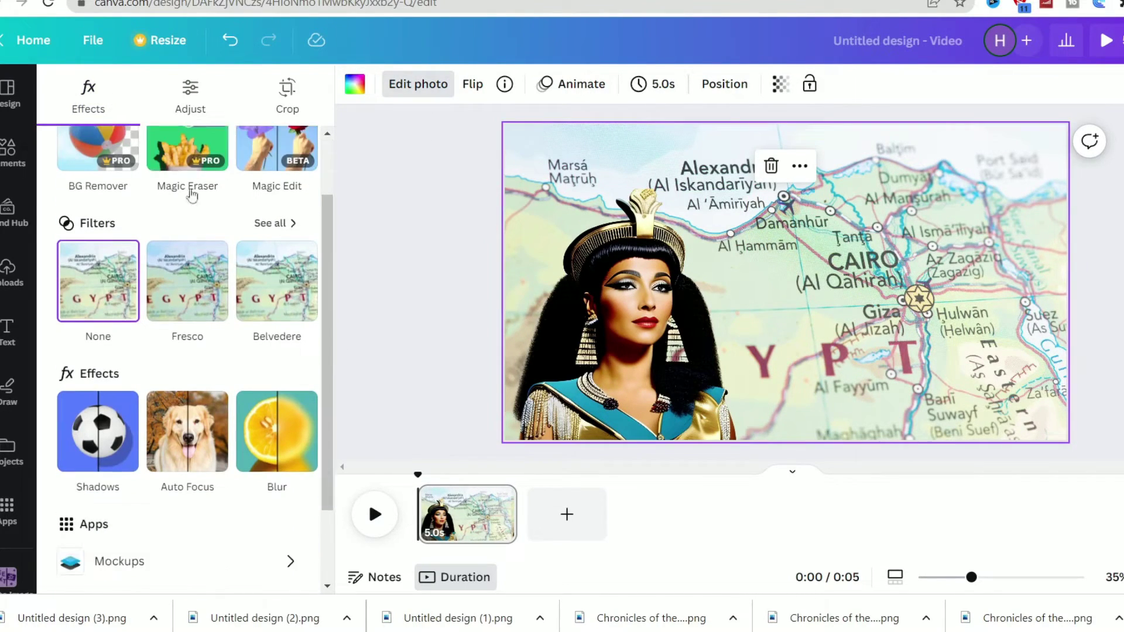
left_click(187, 431)
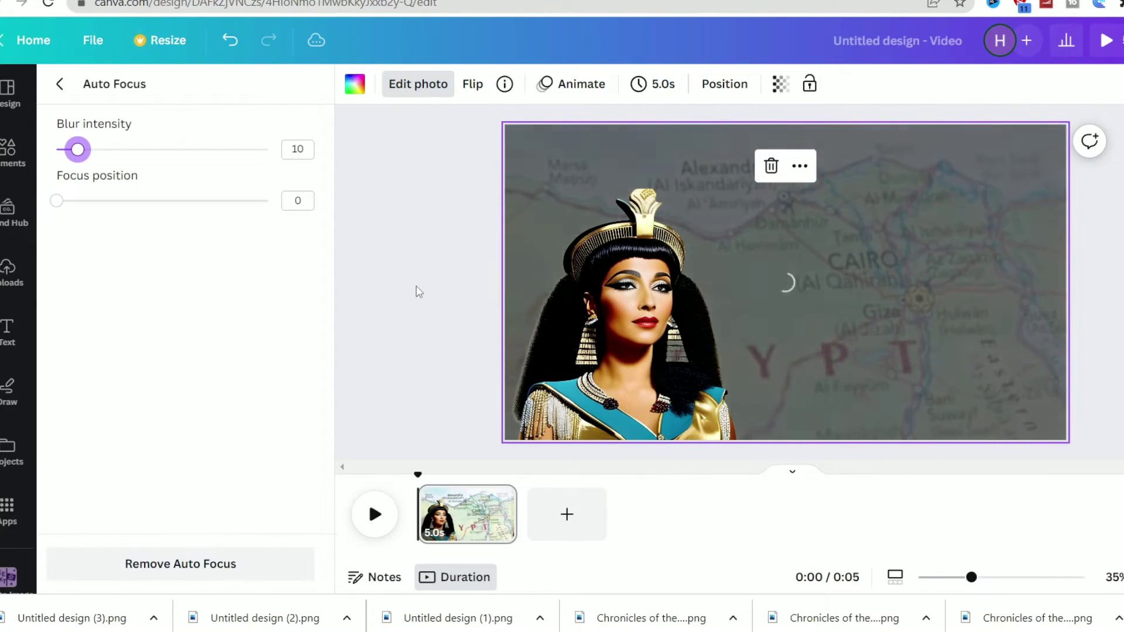
Step: Browse the photo filters and apply one to the map background
left_click(418, 84)
left_click(436, 88)
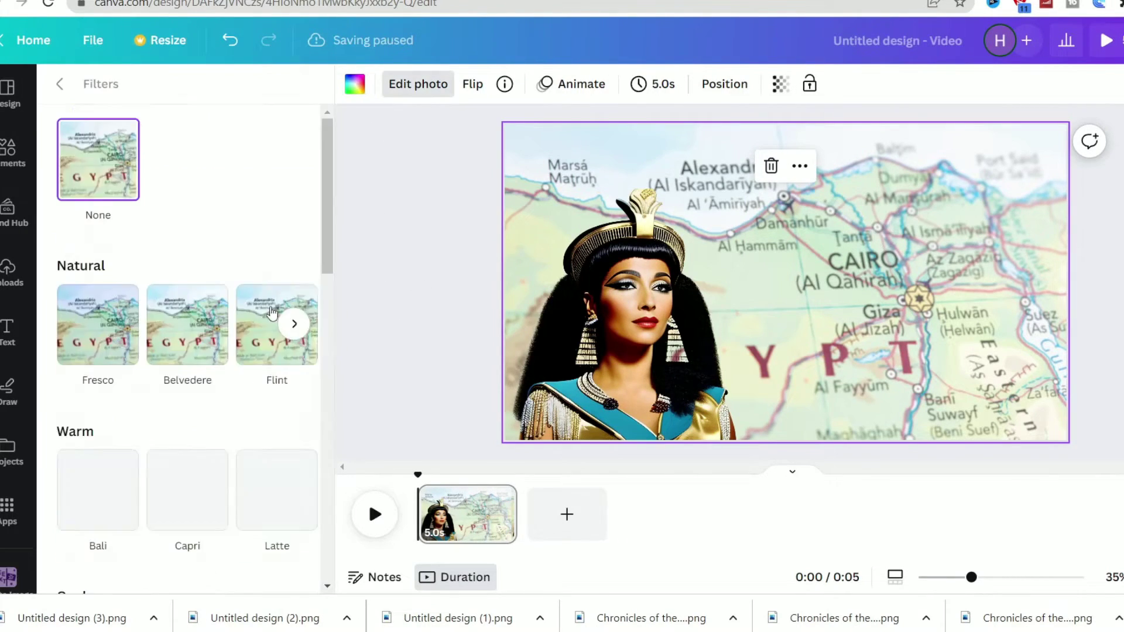
left_click(88, 424)
left_click(176, 418)
left_click(837, 387)
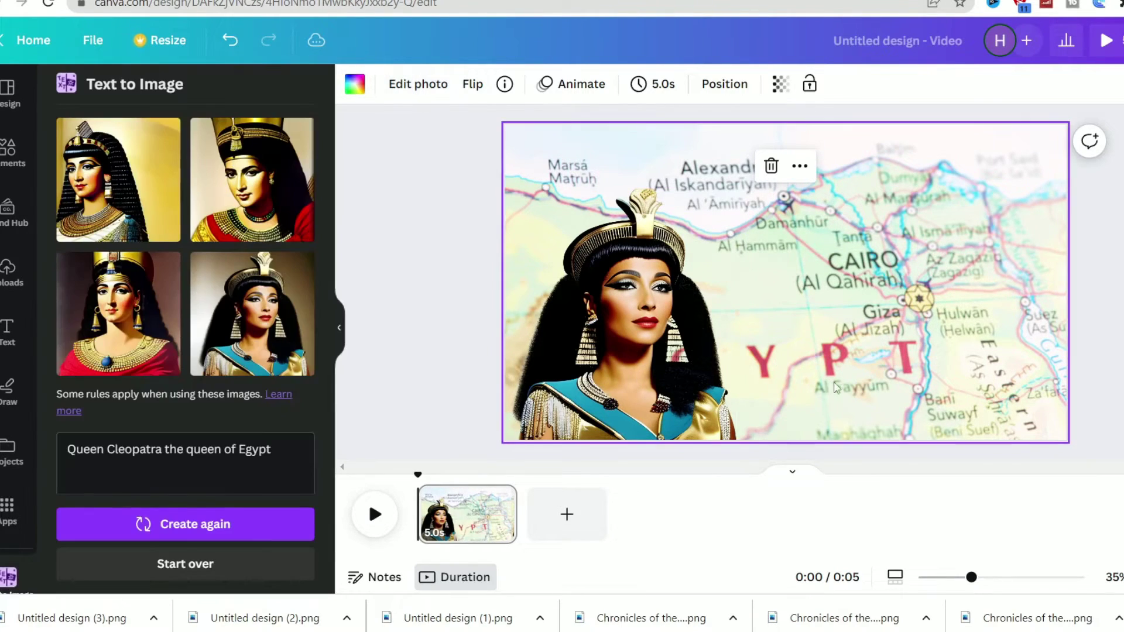
Step: Add the text "-Queen Cleopatra" and place it in the page's lower right corner, beside the portrait
left_click(702, 382)
left_click(702, 382)
type("tQueen Cleopatra")
left_click_drag(761, 284, 872, 413)
left_click(742, 418)
type("-")
left_click_drag(1066, 441, 1123, 440)
left_click_drag(1123, 440, 1043, 431)
key("BackSpace")
type("-")
left_click_drag(961, 420, 969, 414)
double_click(970, 422)
Step: Give the "-Queen Cleopatra" text a red Splice effect with thickness 83, offset 21 and direction 48, and fine-tune its placement
left_click(855, 85)
left_click(179, 275)
left_click(287, 349)
left_click(69, 184)
left_click(302, 225)
left_click_drag(148, 322, 211, 322)
left_click_drag(179, 276, 108, 276)
left_click_drag(178, 229, 258, 230)
scroll(259, 229, "down", 1)
left_click_drag(1050, 425, 1065, 427)
left_click_drag(905, 412, 898, 416)
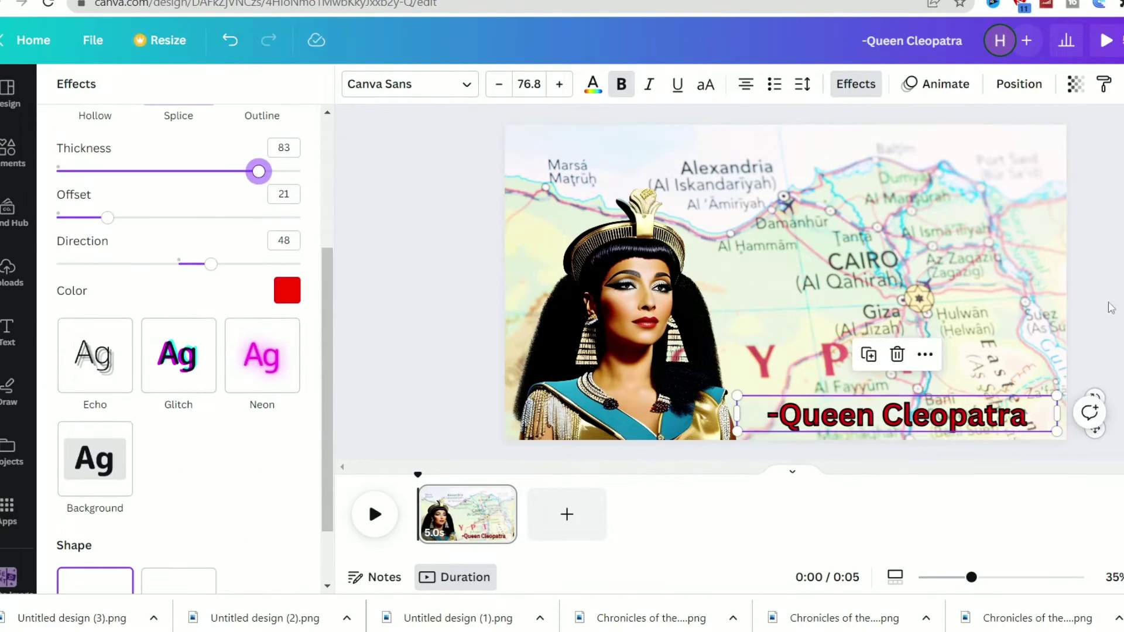
Step: Download the Queen Cleopatra design as a PNG image
left_click(1082, 356)
left_click(1123, 41)
left_click(9, 153)
left_click(9, 93)
left_click(1123, 40)
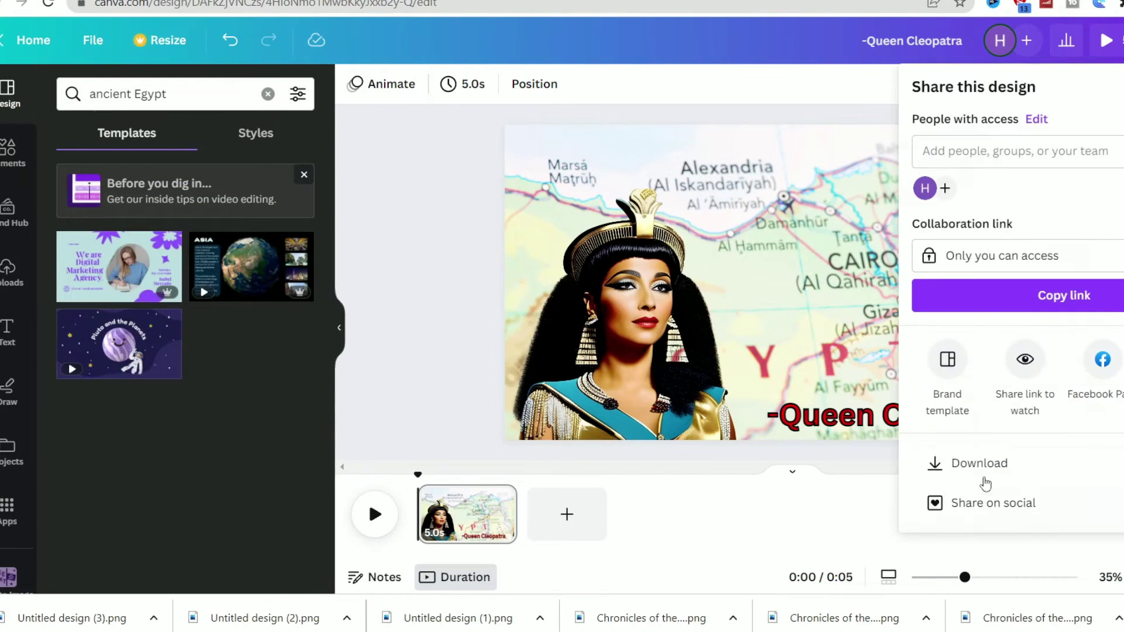
left_click(1073, 468)
left_click(1019, 157)
left_click(975, 257)
left_click(1071, 351)
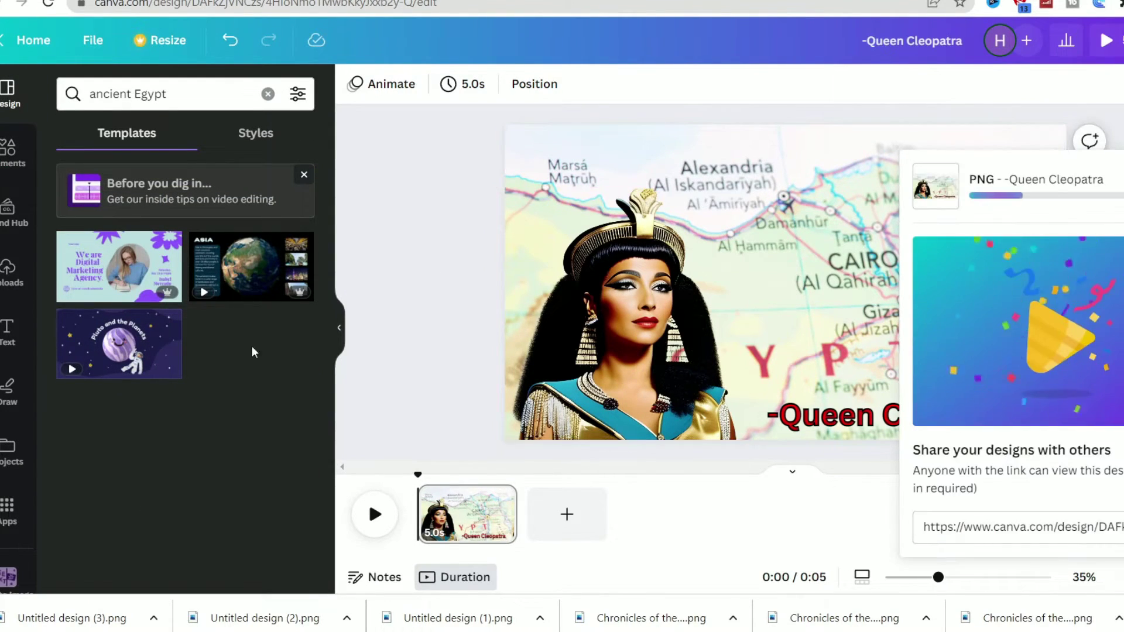
Step: Try to upload the -Queen Cleopatra image as a custom presenter in Canva's AI presenter app
left_click(419, 284)
left_click(8, 511)
left_click(143, 224)
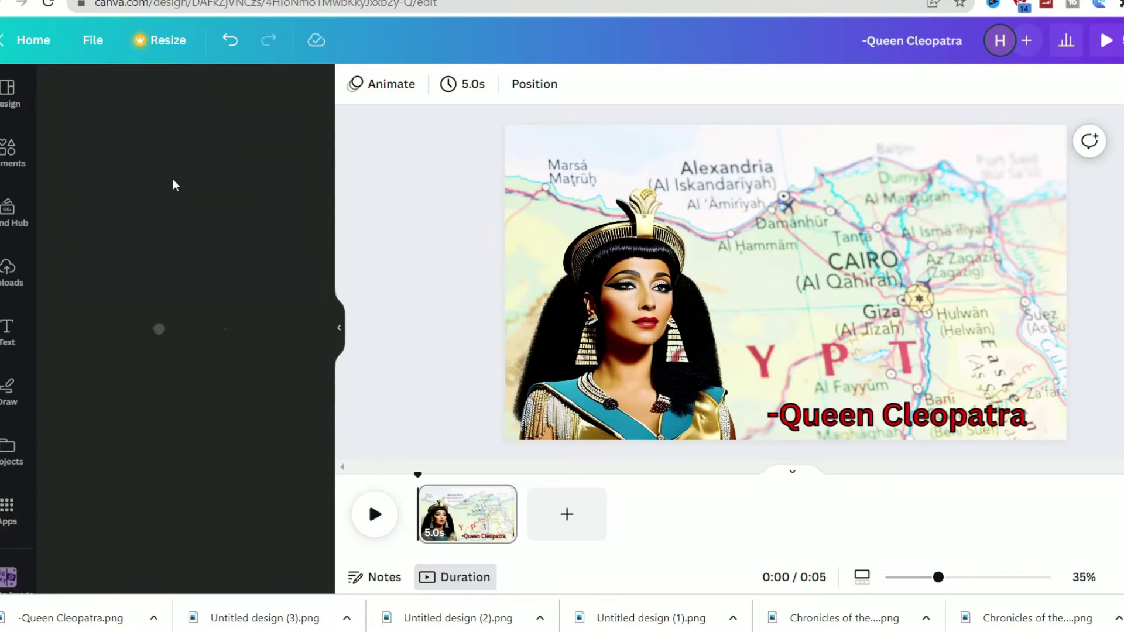
left_click(94, 130)
left_click(651, 193)
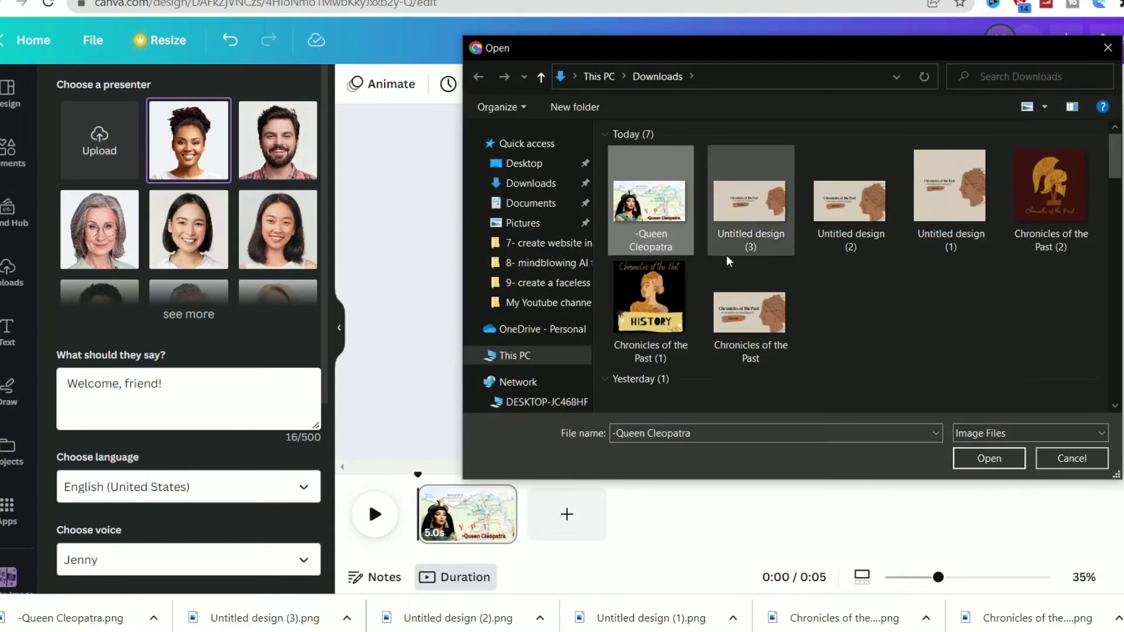
left_click(988, 458)
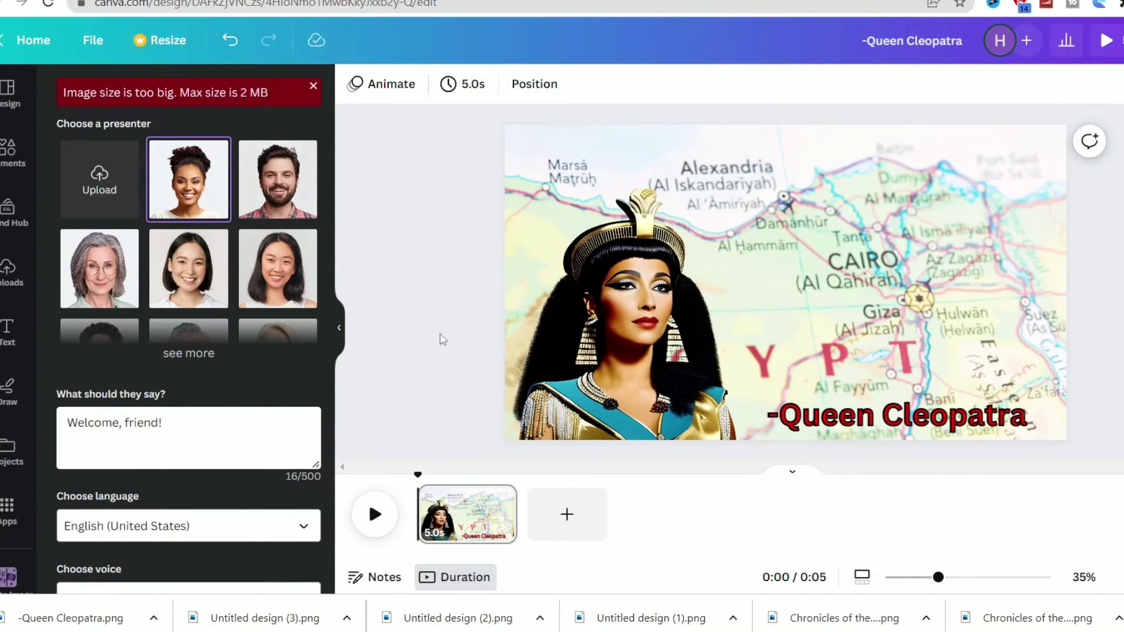
left_click(664, 315)
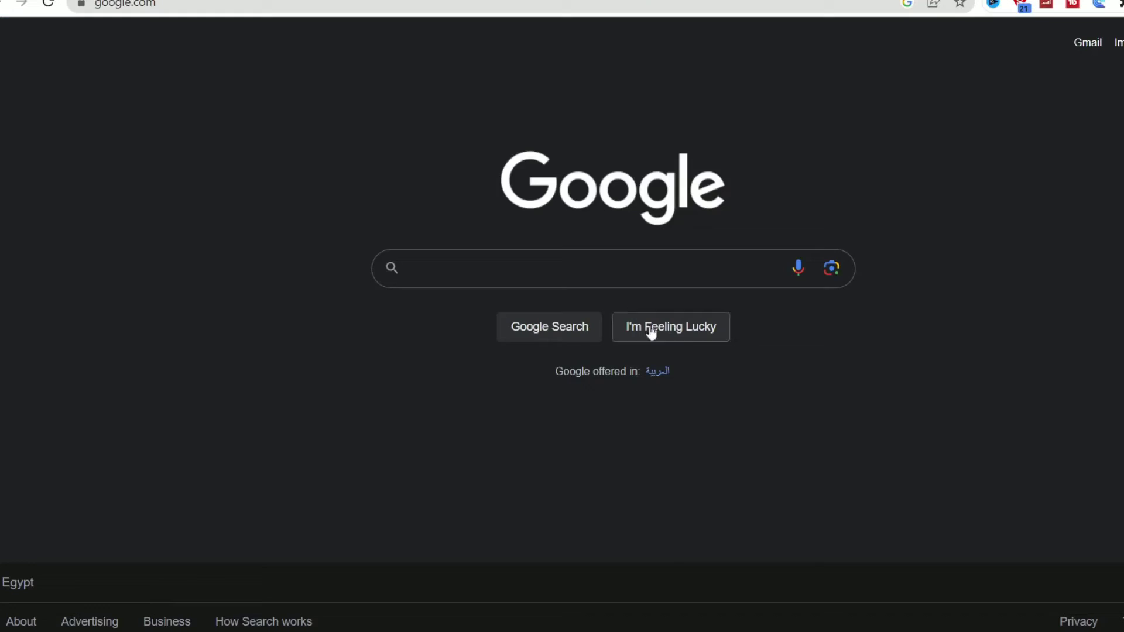
Step: Switch to Google and search for "d.id"
left_click(584, 272)
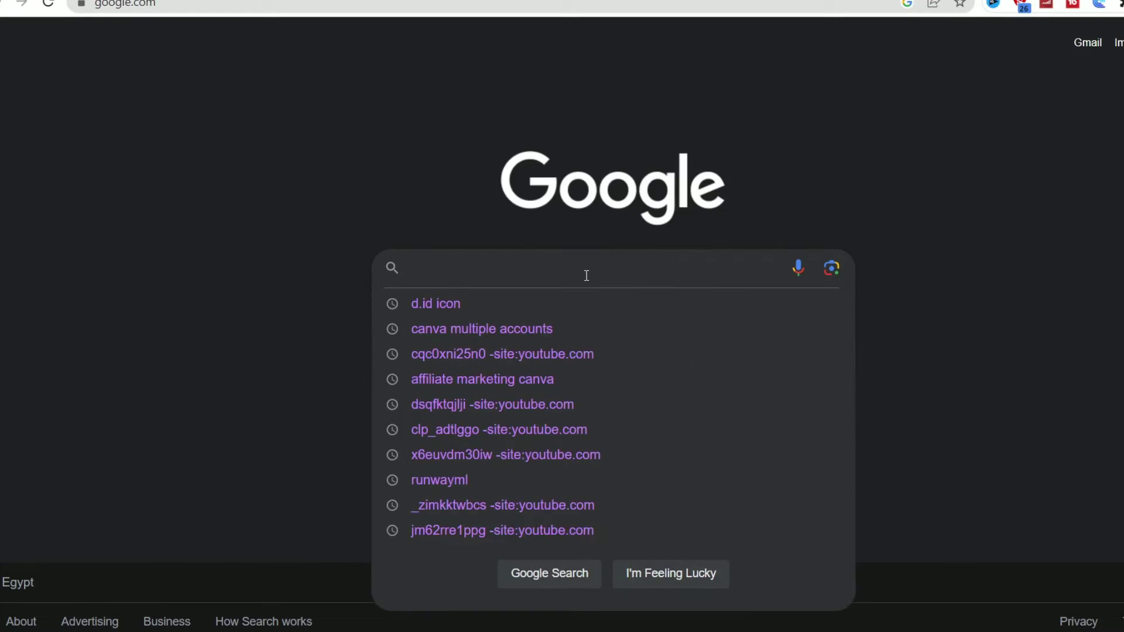
type("d.id")
key("Return")
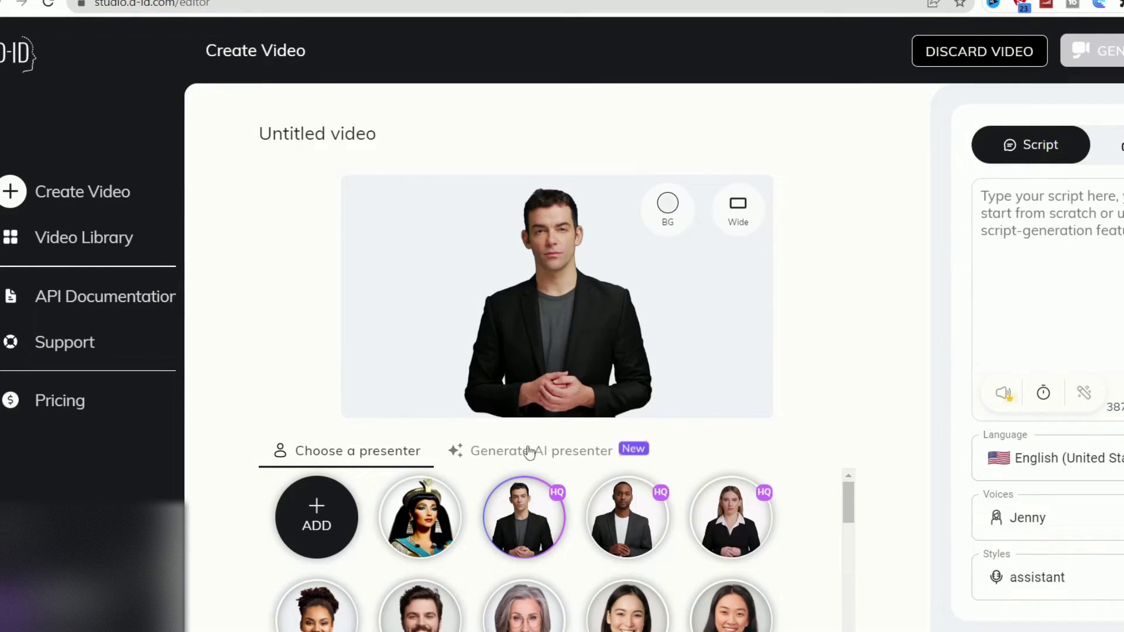
Step: Upload the Queen Cleopatra map image as a new presenter in the D-ID video editor
left_click(316, 517)
left_click(751, 202)
left_click(989, 459)
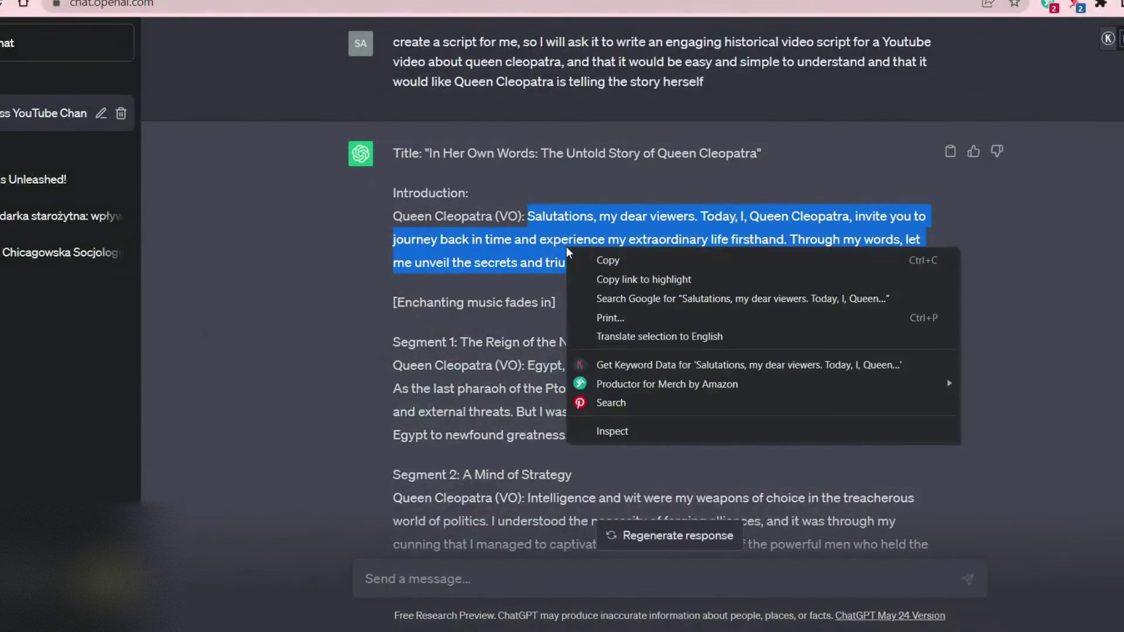
Step: Paste the "Salutations, my dear viewers" Cleopatra narration as the video's script and set the voice to Elizabeth
left_click(588, 253)
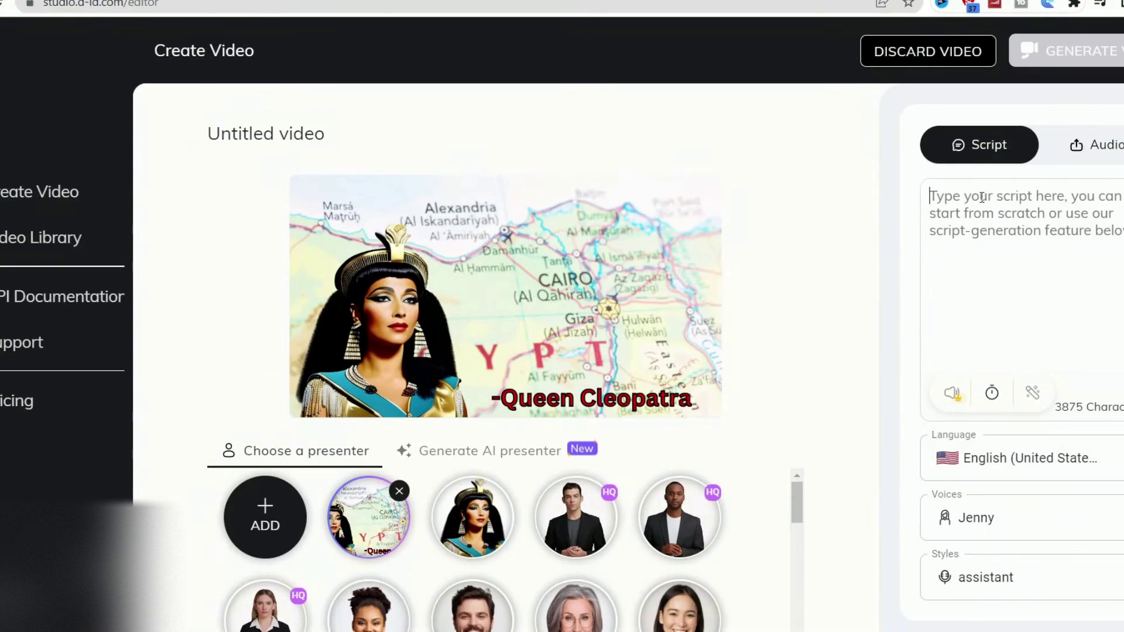
right_click(989, 202)
left_click(1031, 322)
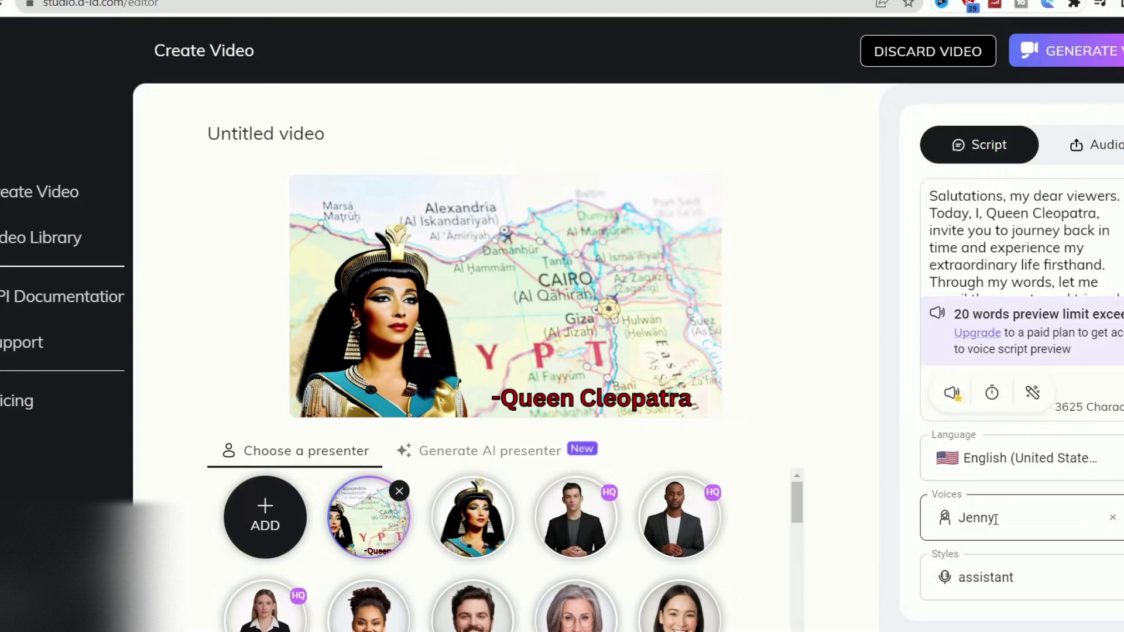
left_click(963, 515)
scroll(995, 327, "down", 3)
left_click(991, 336)
left_click(949, 393)
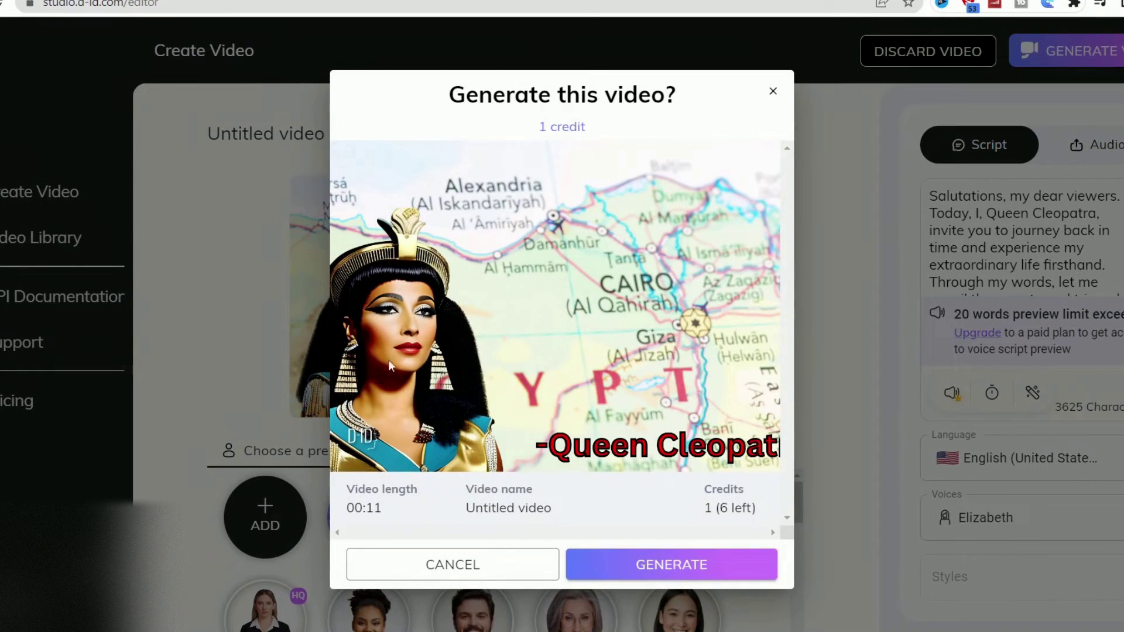
Step: Generate the talking Cleopatra video, open it from the video library and download it
left_click(724, 565)
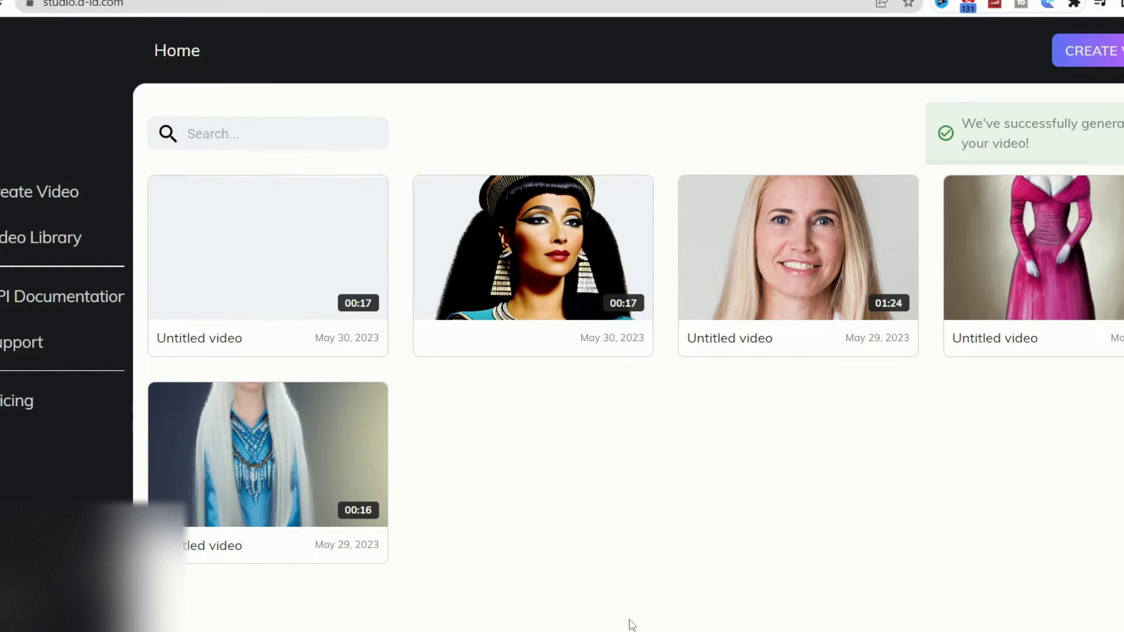
left_click(272, 253)
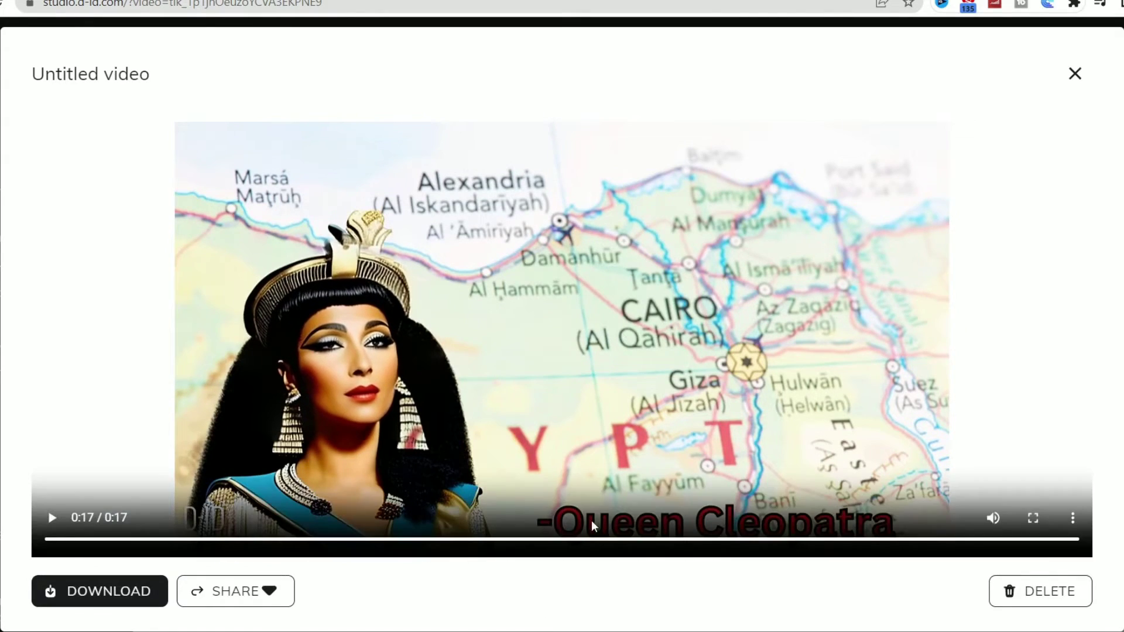
left_click(115, 592)
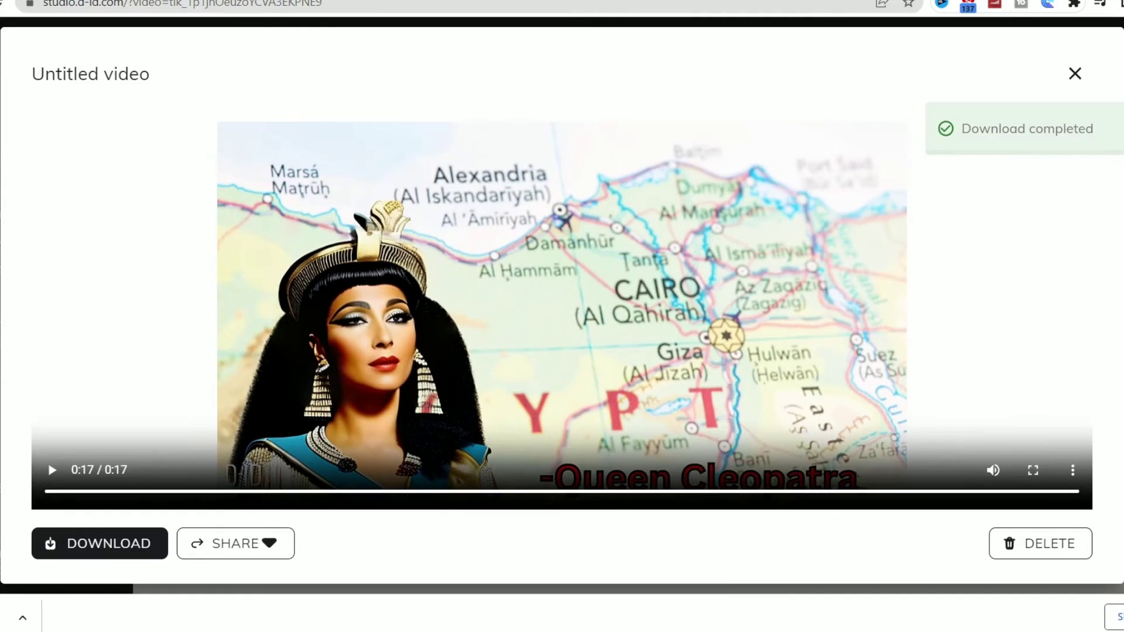
Step: Switch to Canva and upload the downloaded Untitled video.mp4 to the project's media
mouse_move(636, 631)
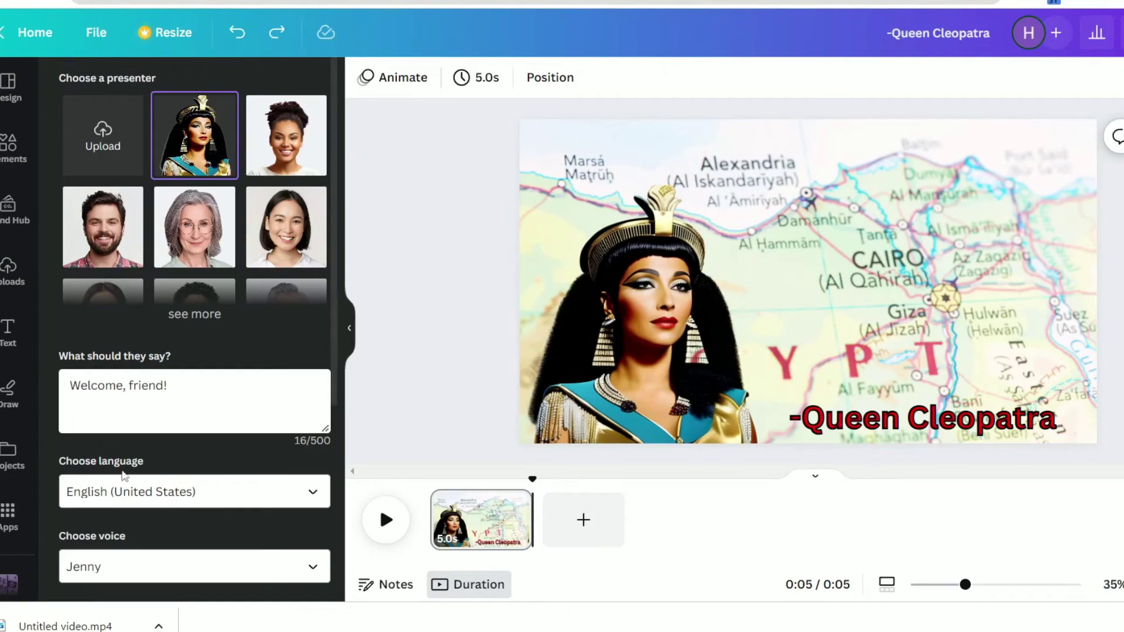
left_click(9, 272)
left_click(174, 129)
left_click(669, 183)
left_click(1017, 462)
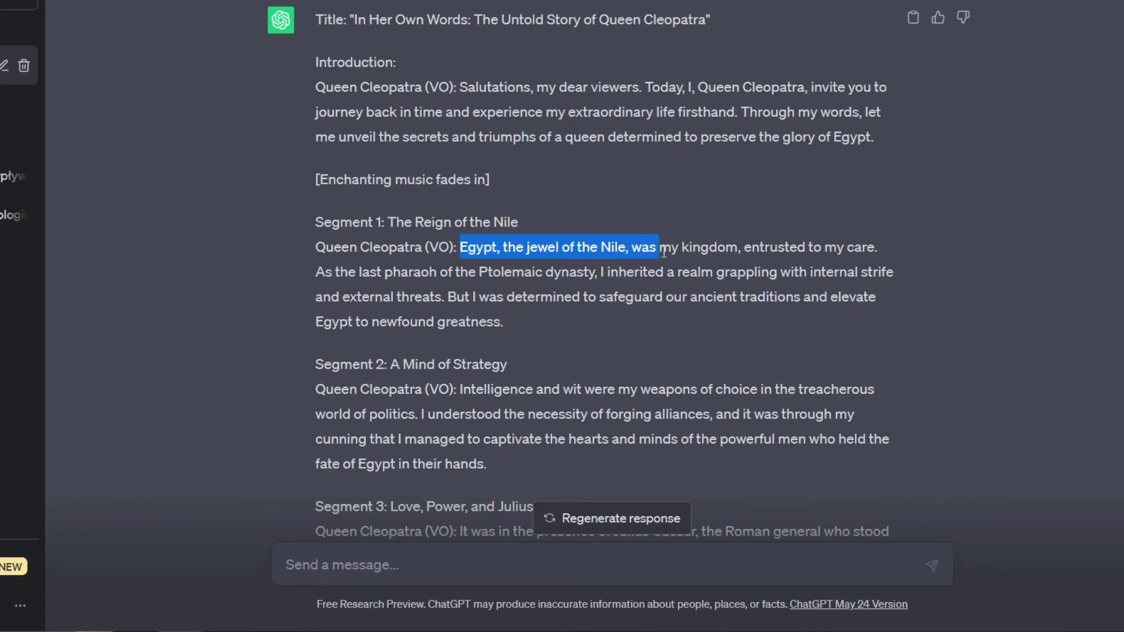
Step: Highlight the script's Segment 1 narration in ChatGPT, and fill a new Canva page with a river photo found under "nile of Egypt"
left_click_drag(667, 247, 545, 316)
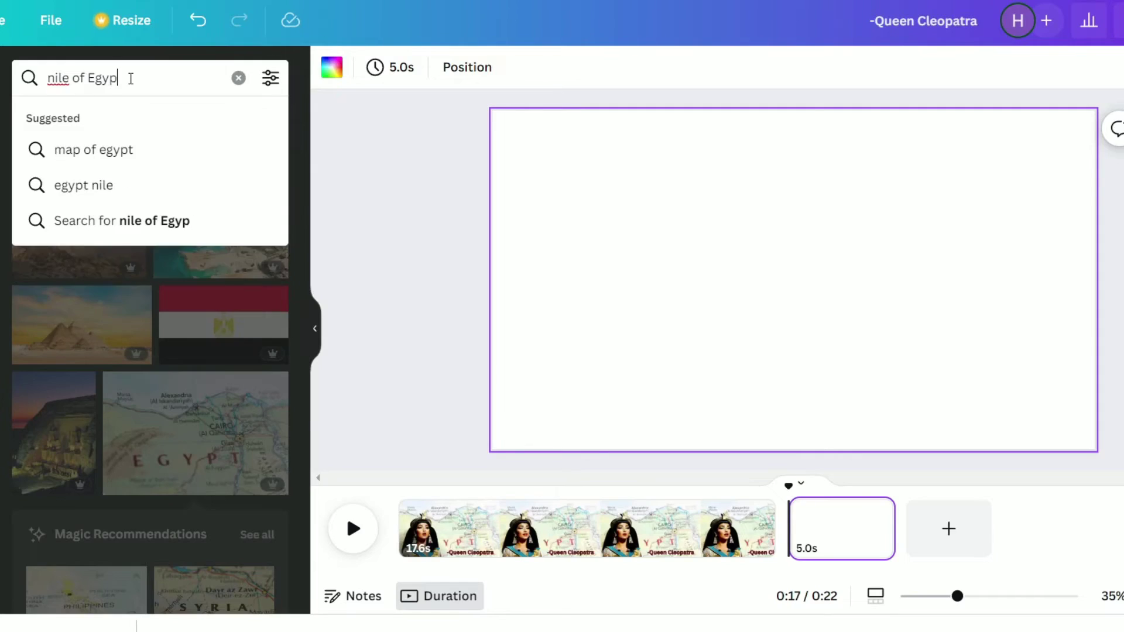
key("Return")
scroll(88, 293, "down", 2)
left_click_drag(196, 363, 534, 143)
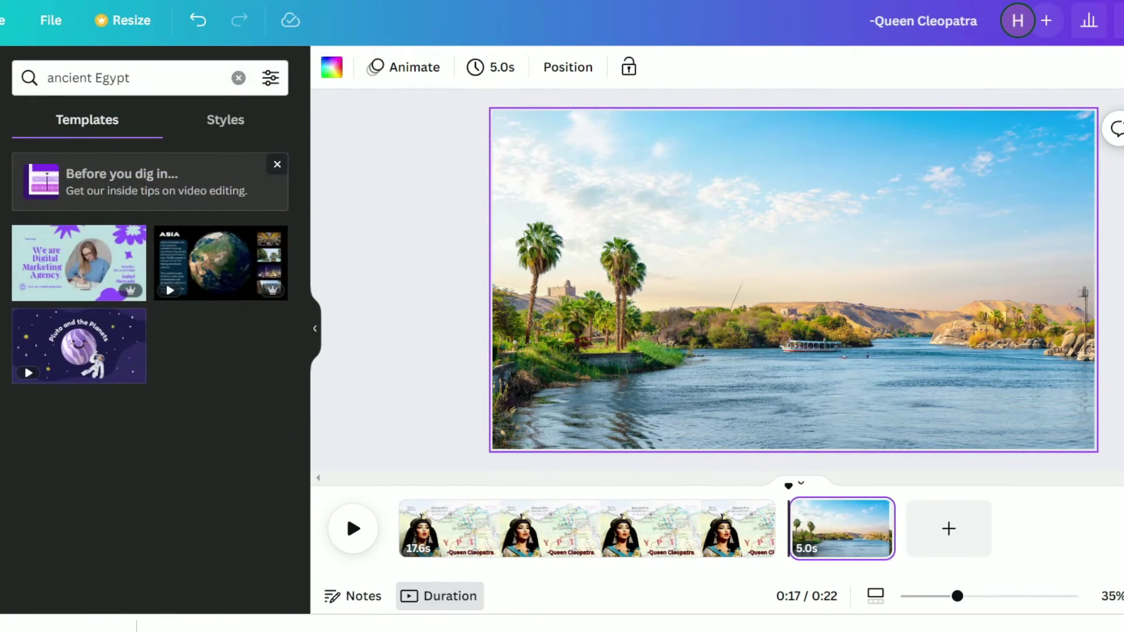
Step: Place the cut-out Cleopatra image over the lower right of the river photo, flip it horizontally and shift it slightly right
left_click_drag(54, 517, 977, 377)
left_click_drag(873, 222, 858, 206)
left_click(408, 72)
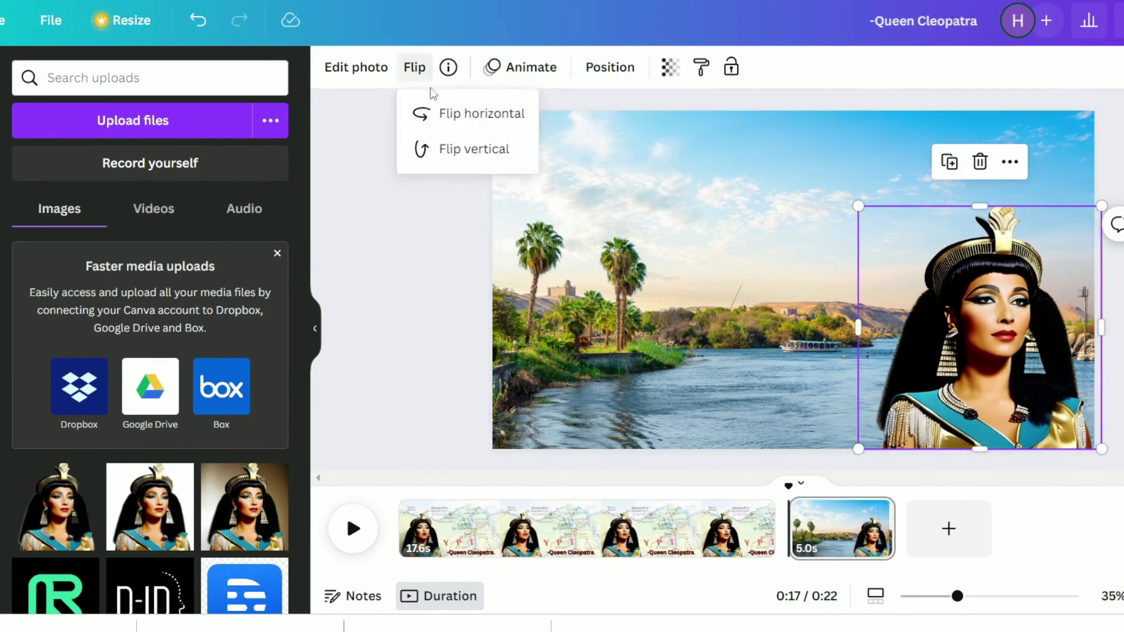
left_click(477, 113)
left_click_drag(969, 352, 984, 351)
key("Escape")
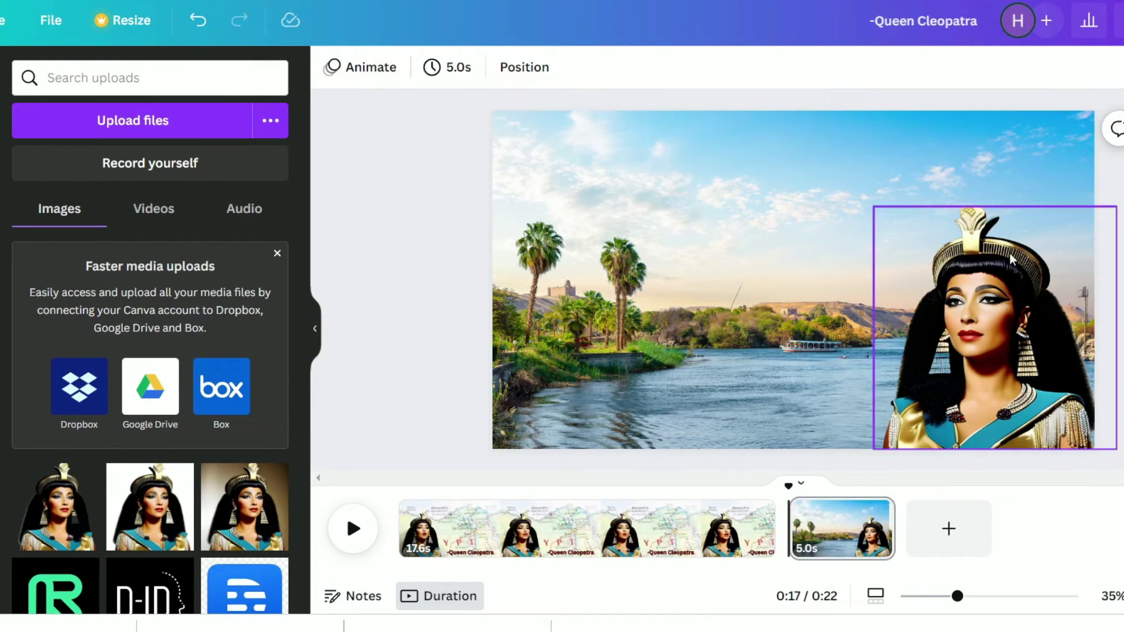
Step: Download all the project's pages as PNG images and show the downloaded file in its folder
left_click(1121, 21)
left_click(1077, 472)
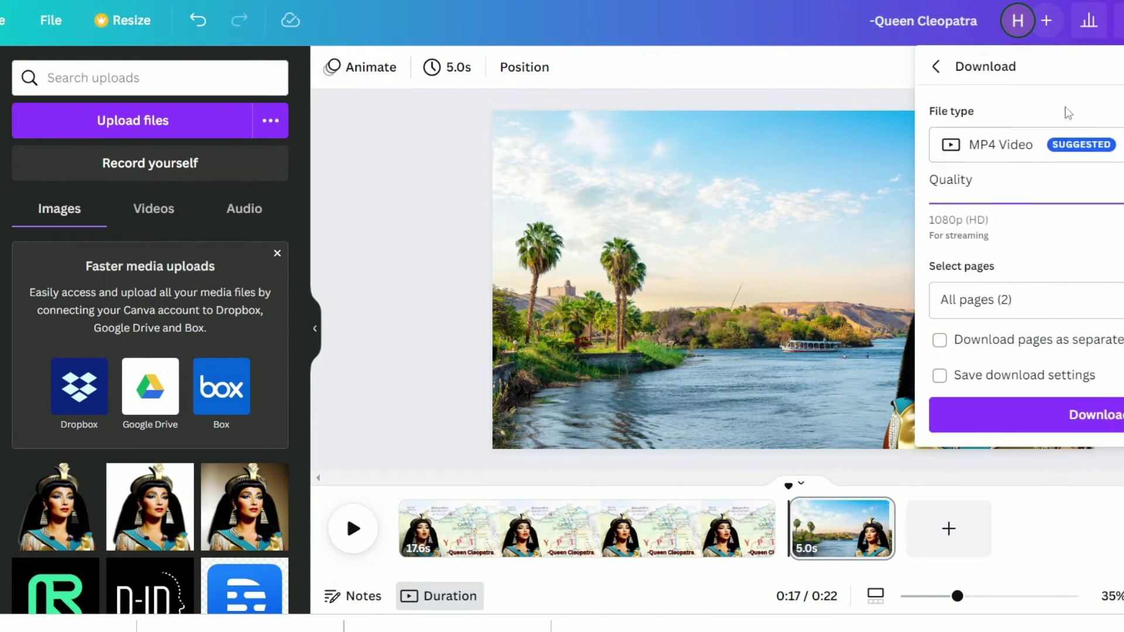
left_click(1063, 144)
left_click(1061, 249)
left_click(1098, 493)
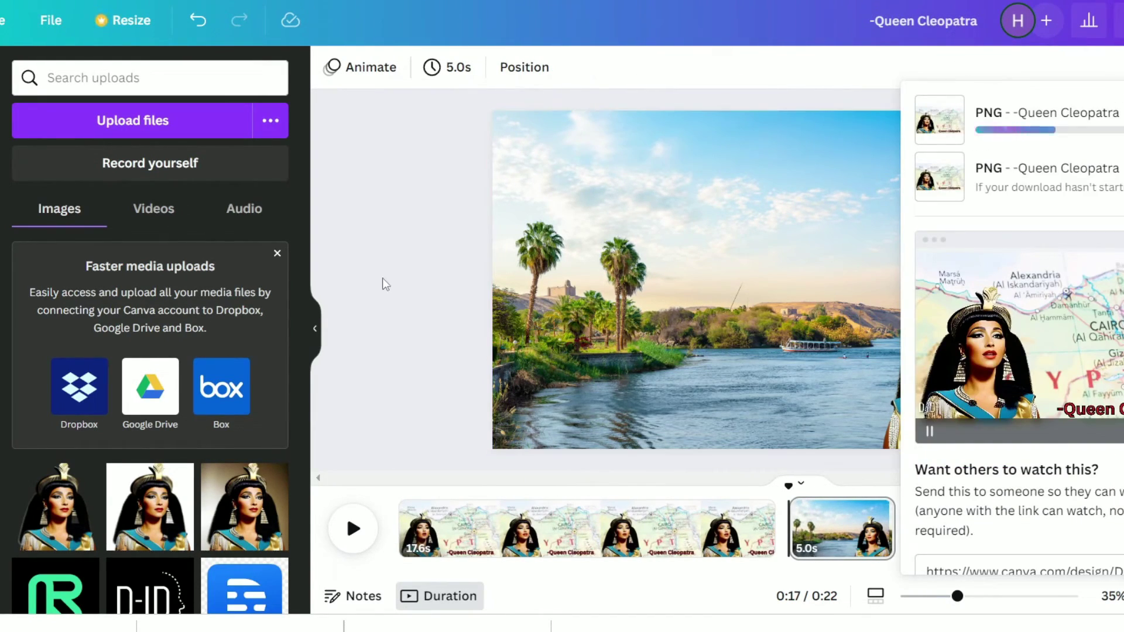
left_click(122, 622)
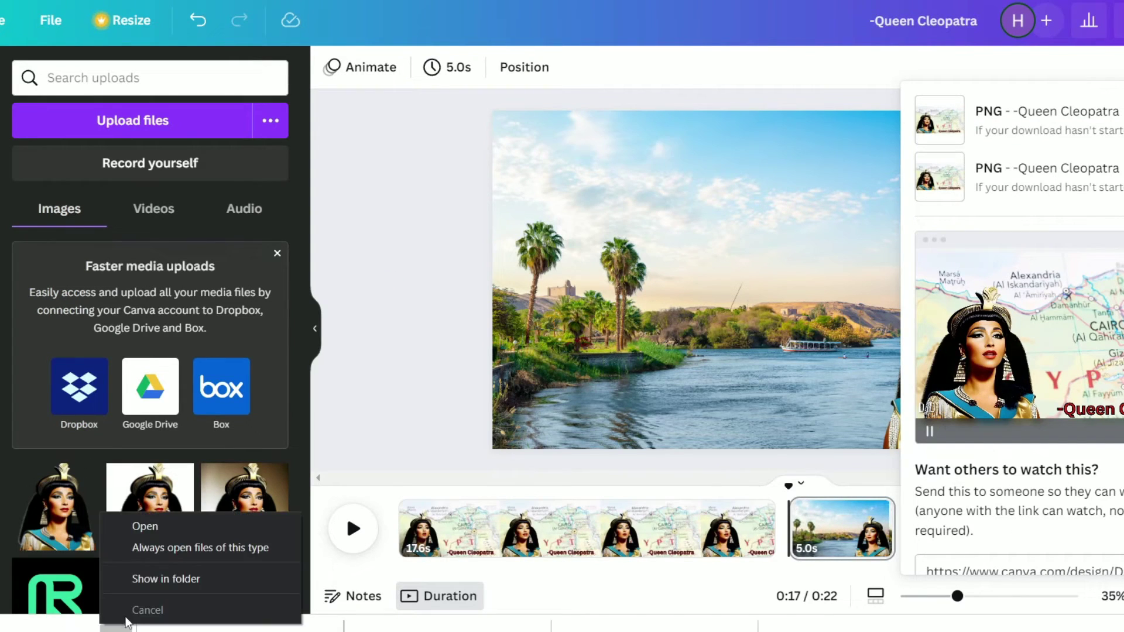
left_click(164, 579)
left_click(413, 335)
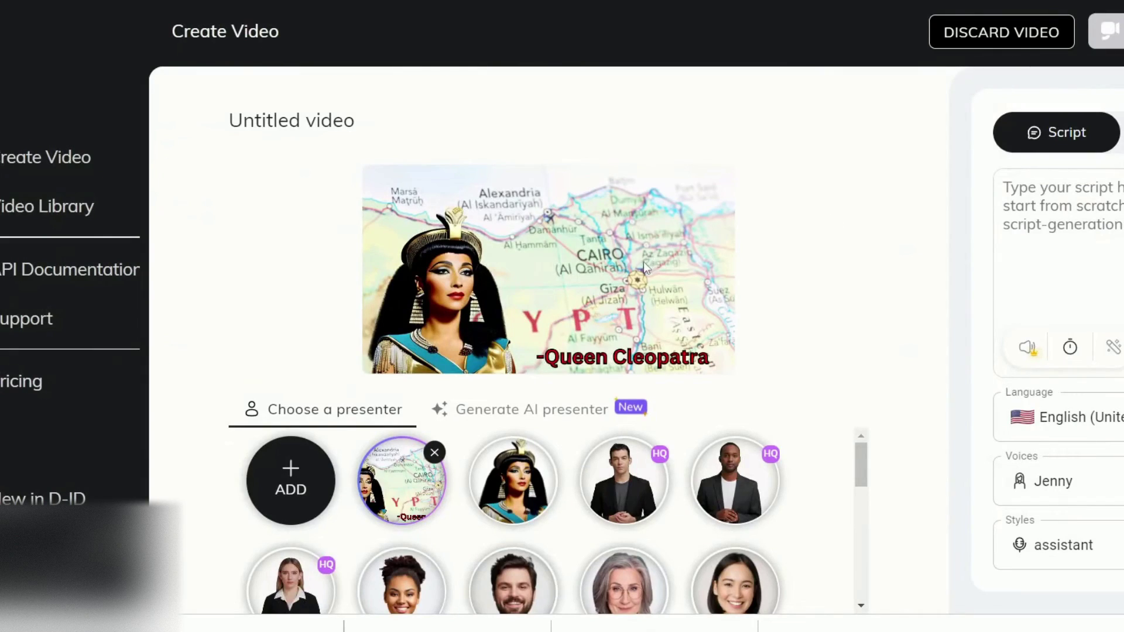
Step: Switch to D-ID, generate a talking video from image 2 with the Segment 1 narration and the Elizabeth voice, and download it
left_click(297, 488)
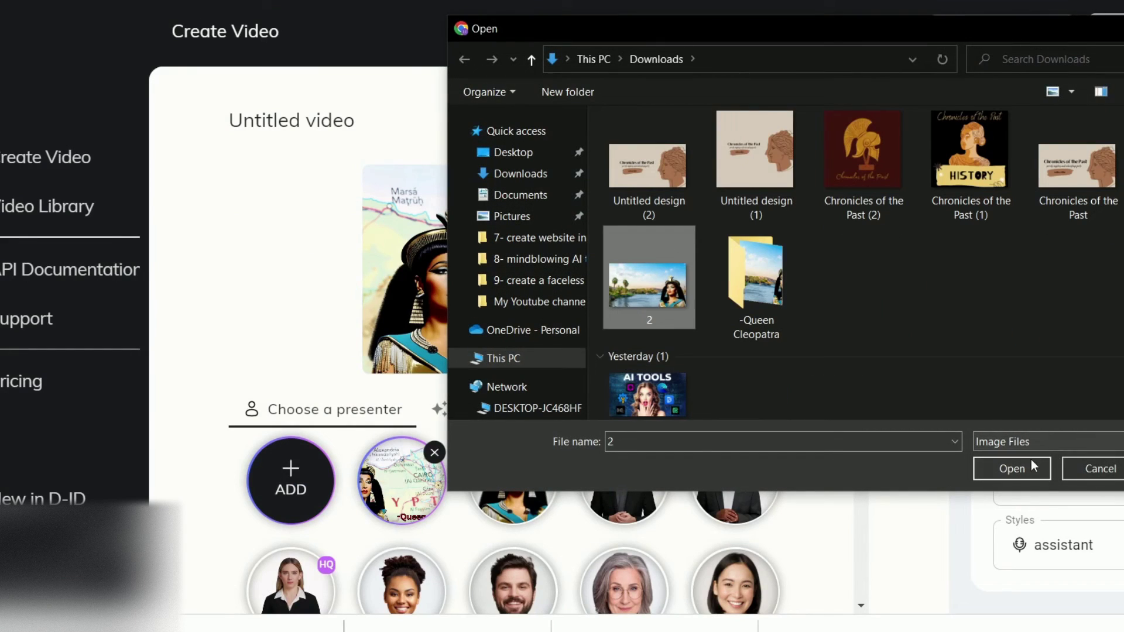
left_click(1030, 461)
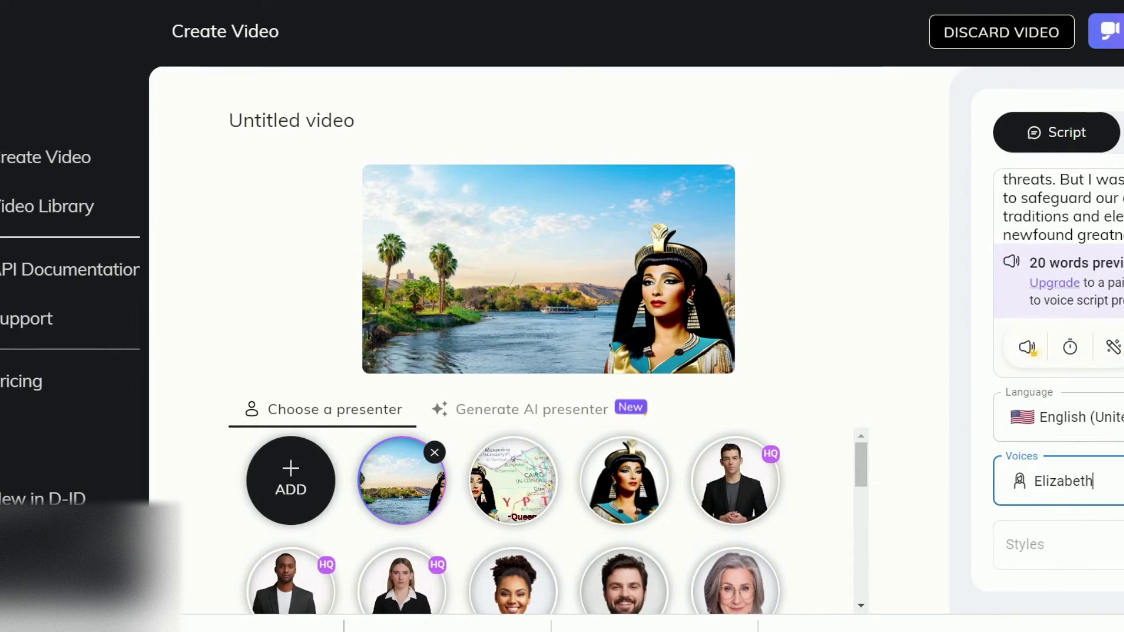
left_click(1107, 30)
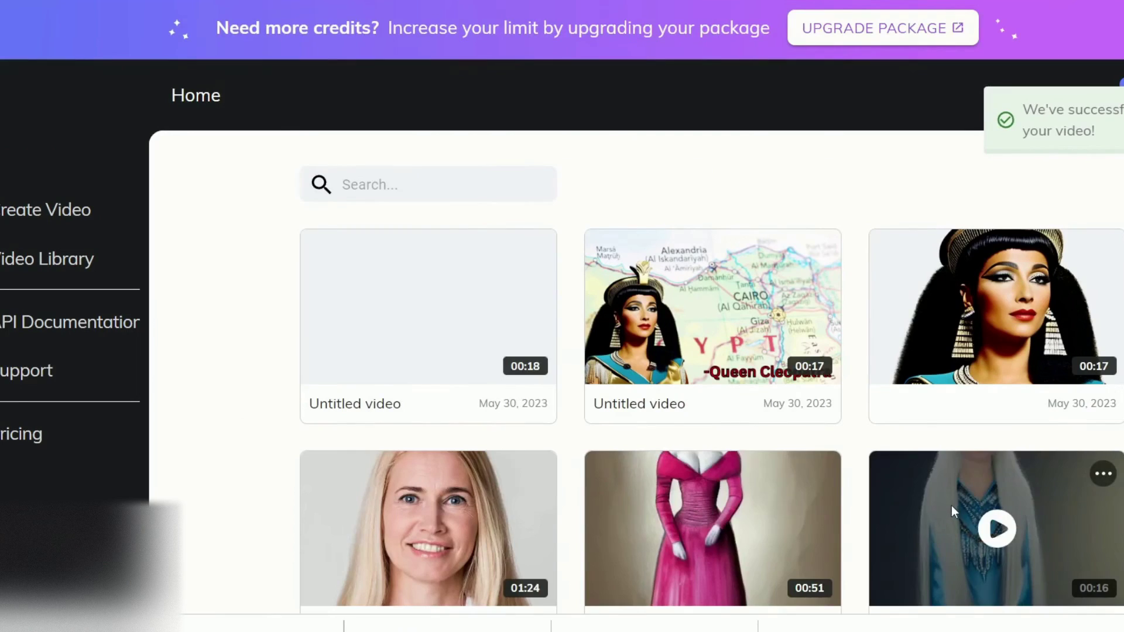
left_click(424, 316)
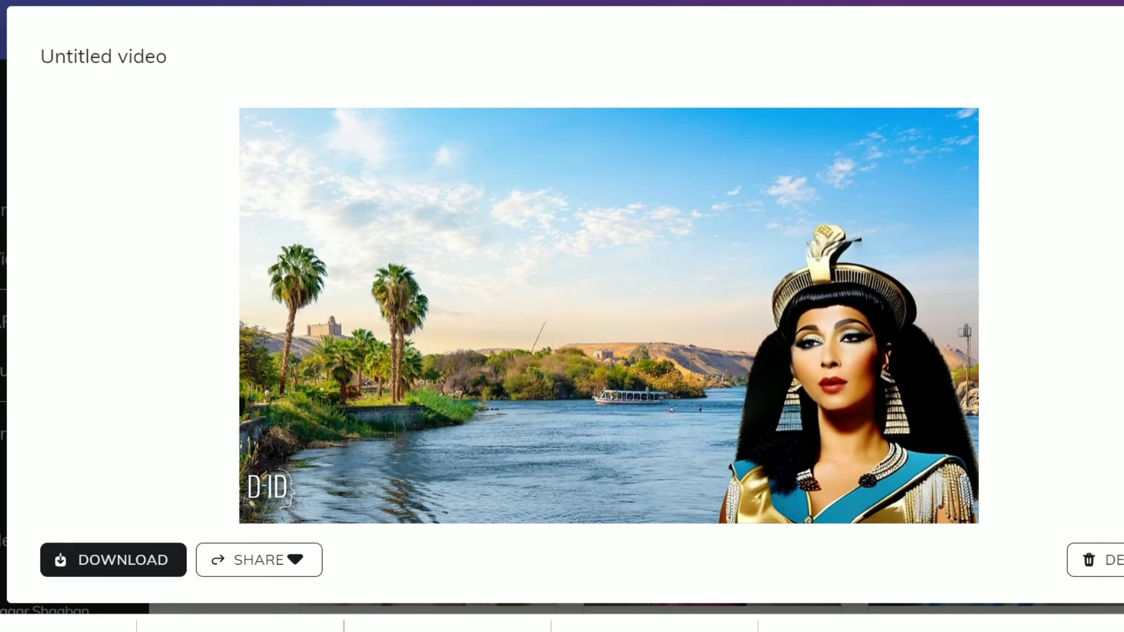
left_click(111, 561)
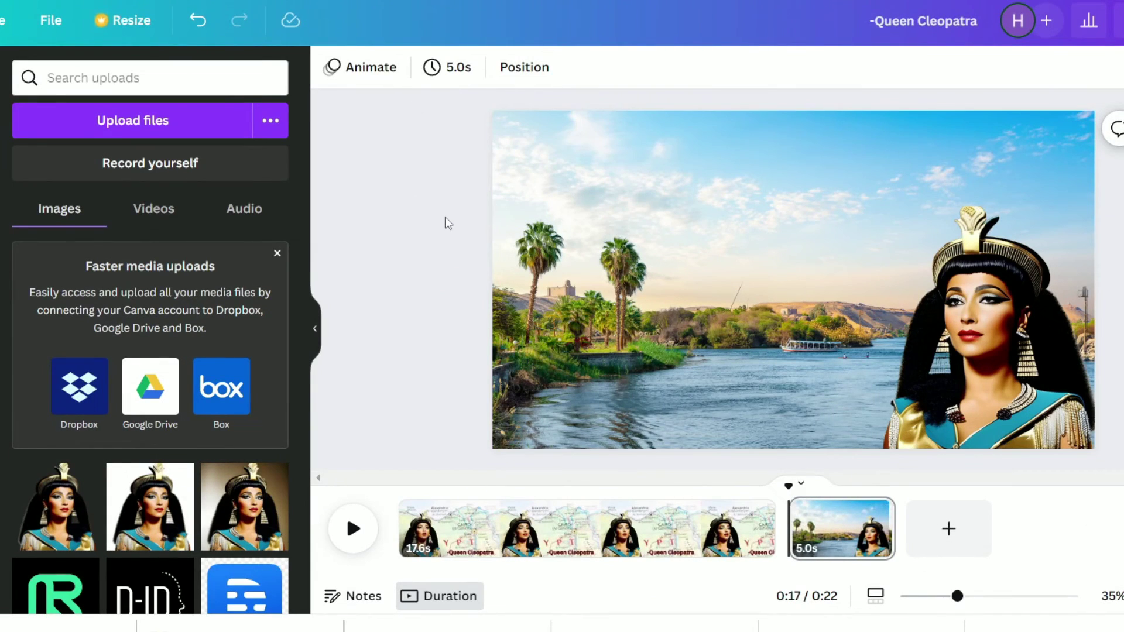
Step: Switch to Canva, delete the still river page, and upload the downloaded river video as the second clip on the timeline
left_click(827, 530)
key("Delete")
left_click(109, 125)
left_click(990, 480)
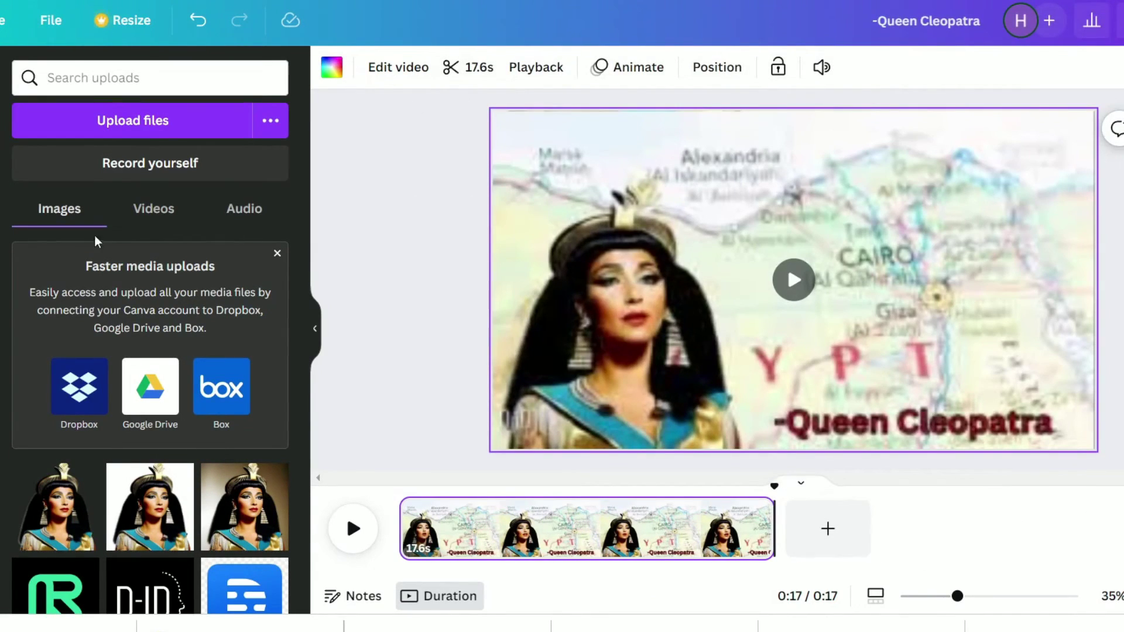
left_click(143, 207)
left_click_drag(79, 279, 917, 535)
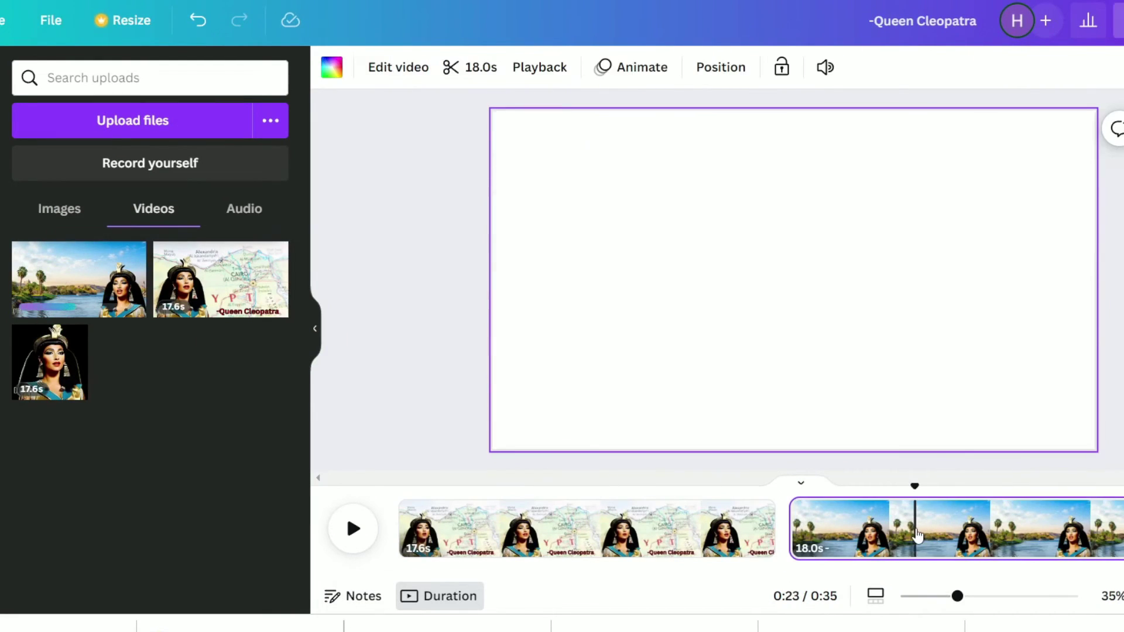
Step: Copy the Segment 1 title from ChatGPT and enter "The Reign of the Nile" as a heading at the top of the river clip
left_click(585, 529)
key("t")
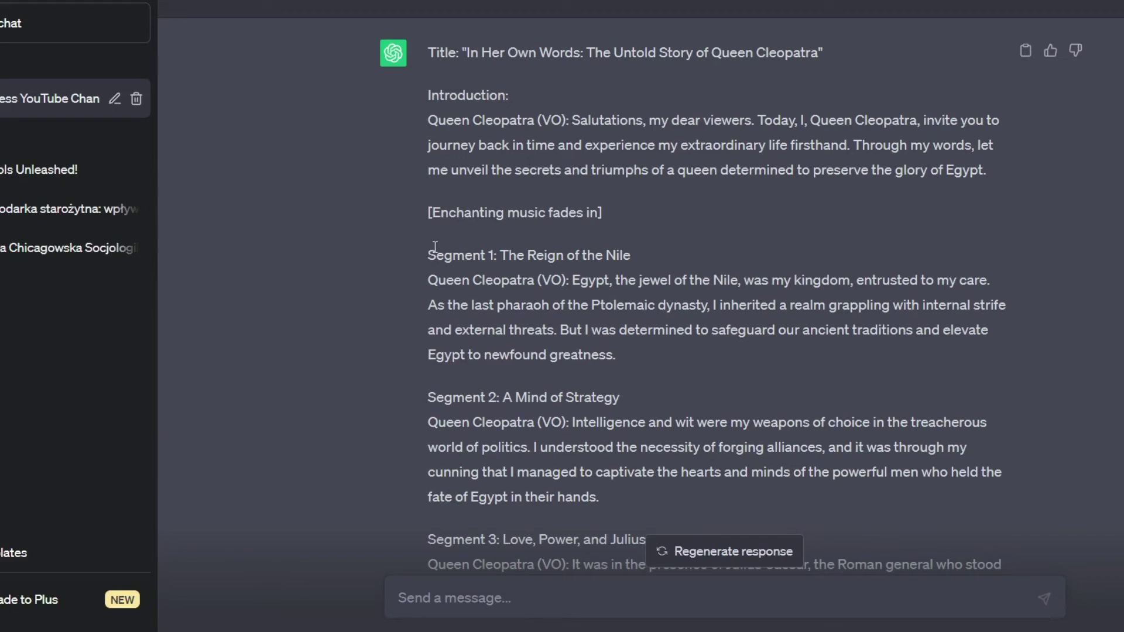
left_click_drag(428, 255, 500, 255)
right_click(504, 254)
left_click(527, 267)
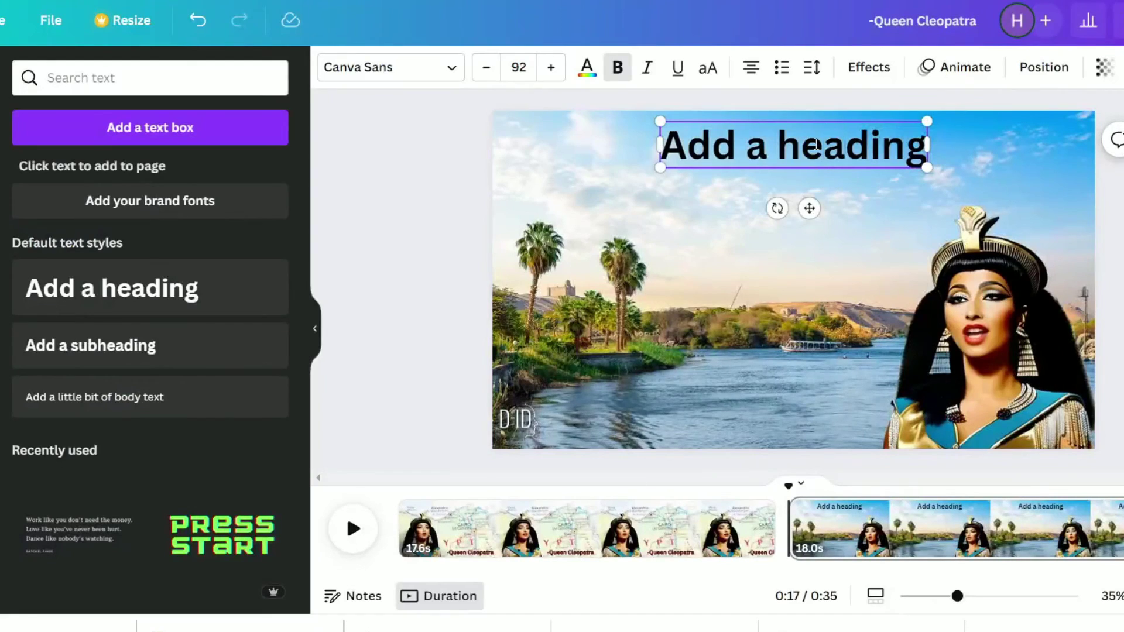
double_click(816, 143)
key("ctrl+v")
left_click_drag(989, 145, 600, 145)
Step: Colour the heading white, change its font, and resize and recentre it above the river scene
left_click(587, 67)
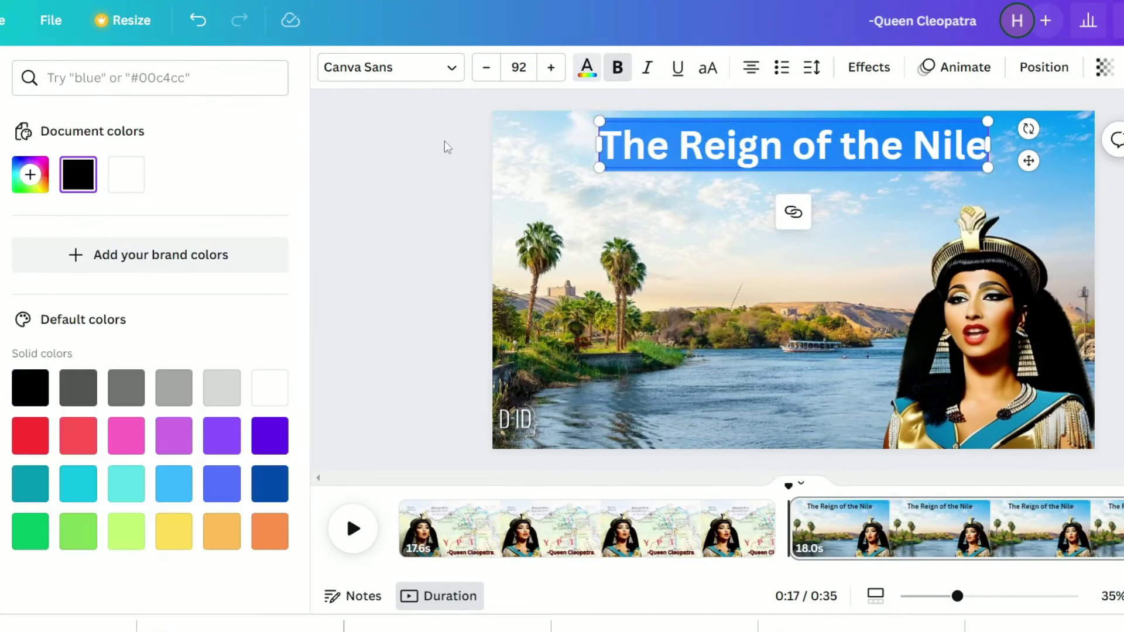
left_click(125, 174)
left_click(390, 68)
scroll(150, 410, "down", 3)
left_click(76, 497)
left_click_drag(1094, 163, 930, 166)
left_click_drag(714, 136, 794, 144)
Step: Try different text effects on the white "The Reign of the Nile" heading
left_click(869, 67)
left_click(54, 288)
scroll(269, 416, "down", 3)
scroll(183, 439, "up", 3)
left_click(143, 178)
left_click(61, 212)
Step: Set the heading's font to Anton, widen its text box and centre it at the top of the page
left_click(391, 67)
left_click(35, 304)
left_click_drag(1016, 159, 1120, 169)
left_click_drag(1015, 156, 924, 151)
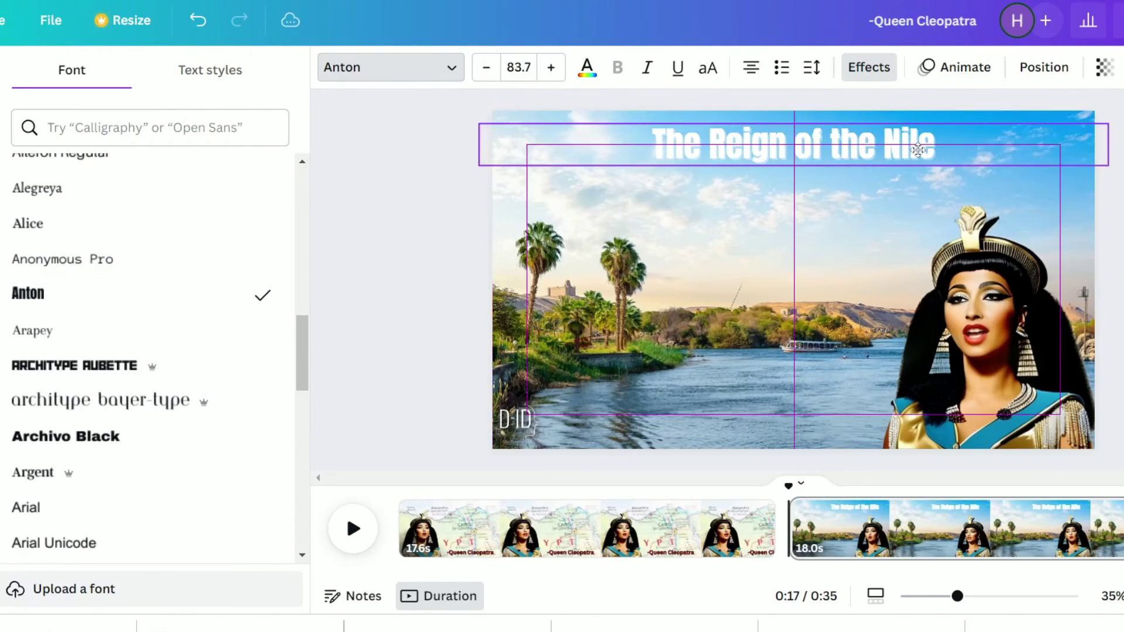
Step: Give the heading a black outline effect and enlarge it to font size 101
left_click(868, 68)
left_click(233, 275)
left_click(260, 409)
left_click_drag(479, 166, 350, 175)
Step: Animate the heading with Fade on enter and set its writing style to Word
left_click(955, 68)
left_click(210, 286)
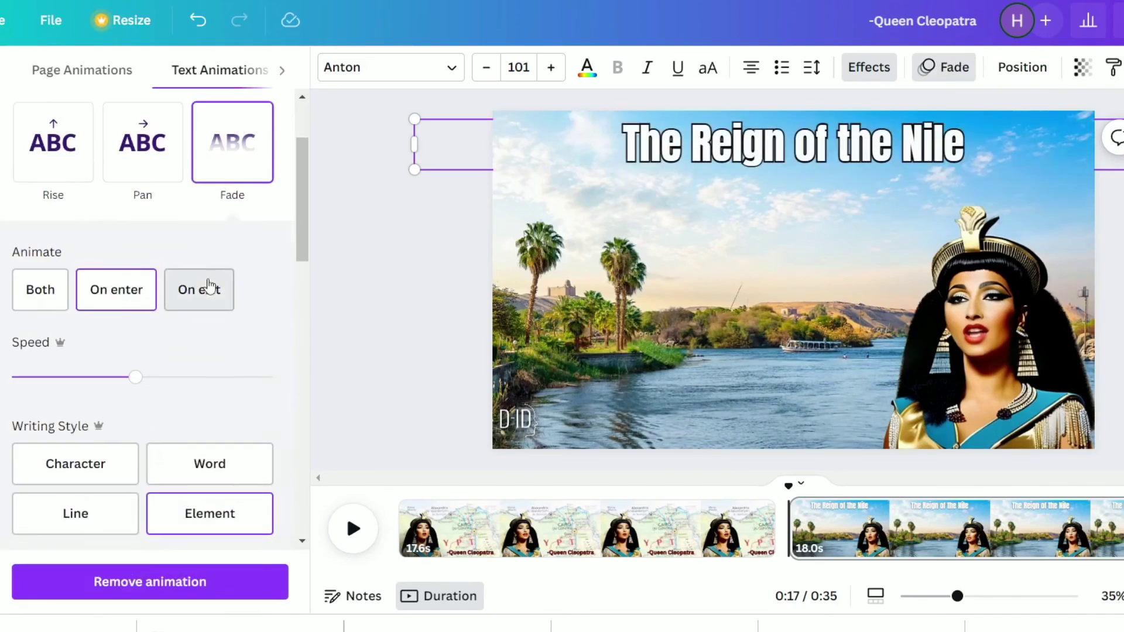
left_click(218, 462)
Step: Apply the Disco animation to the river video and play the timeline to preview it
left_click(811, 193)
left_click(729, 67)
left_click(143, 281)
left_click(428, 268)
left_click(351, 549)
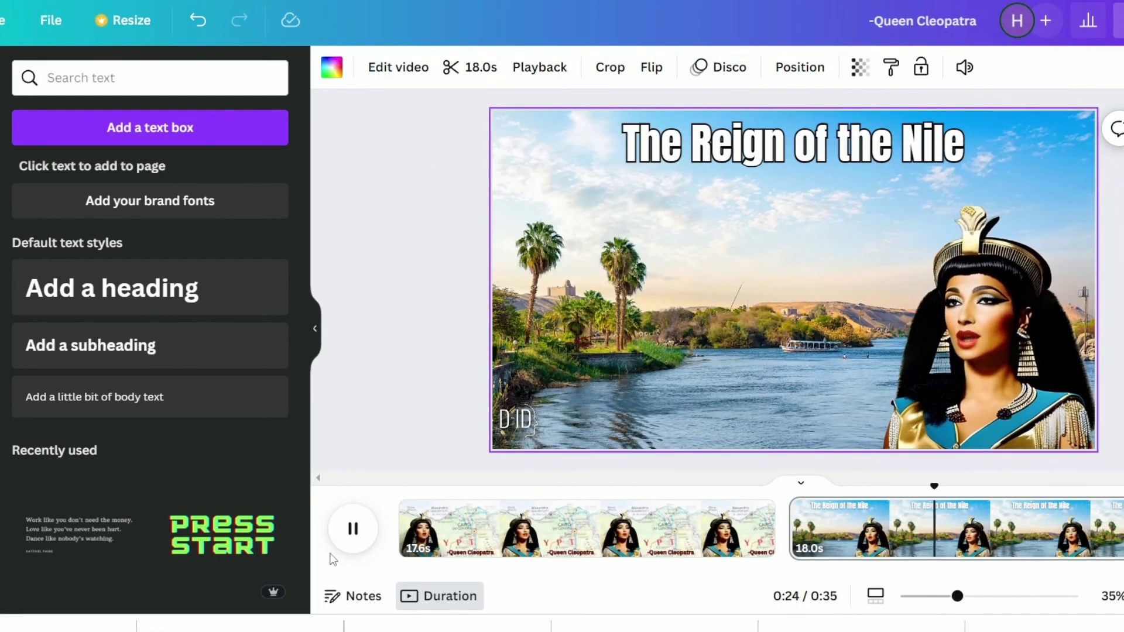